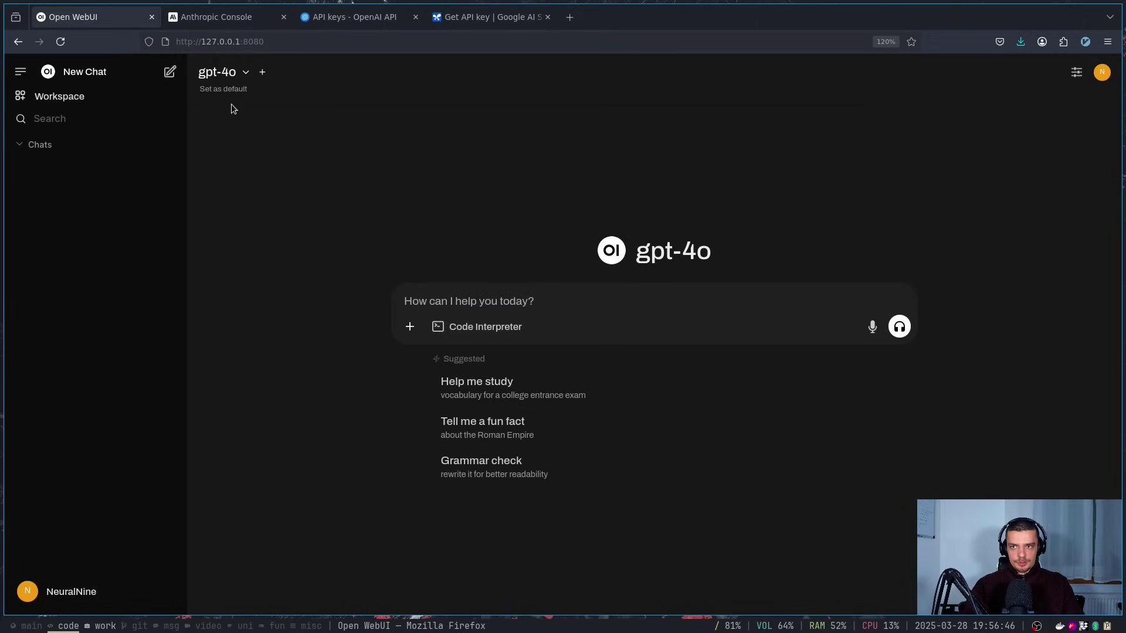
Step: Open the gpt-4o model selector and scroll through the full list of available models
left_click(220, 72)
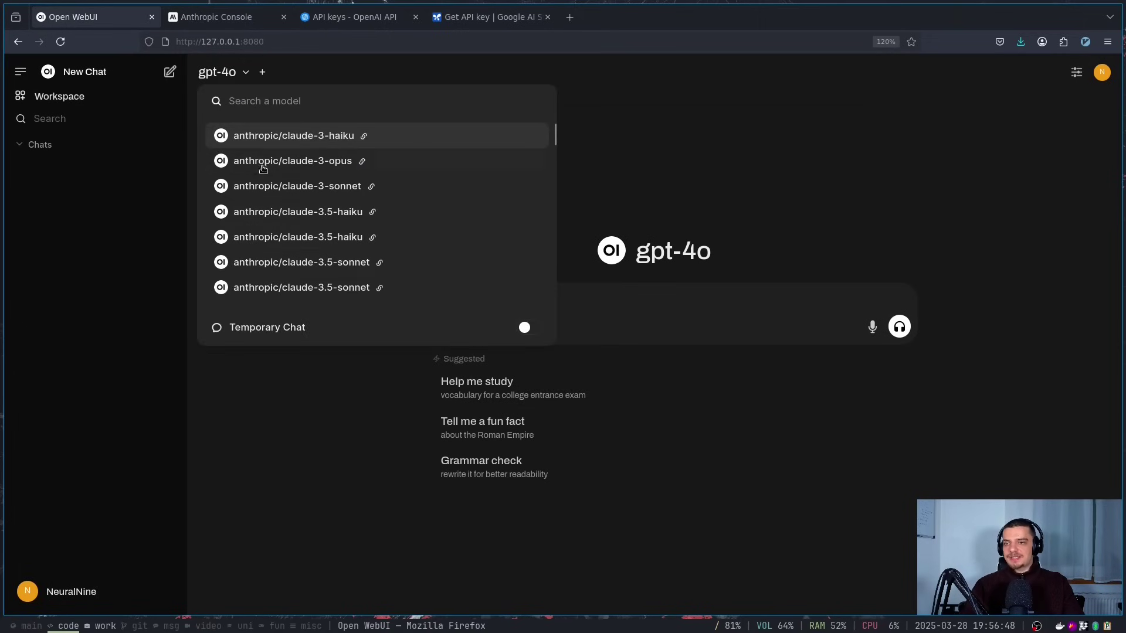
scroll(274, 200, "down", 5)
scroll(274, 199, "down", 10)
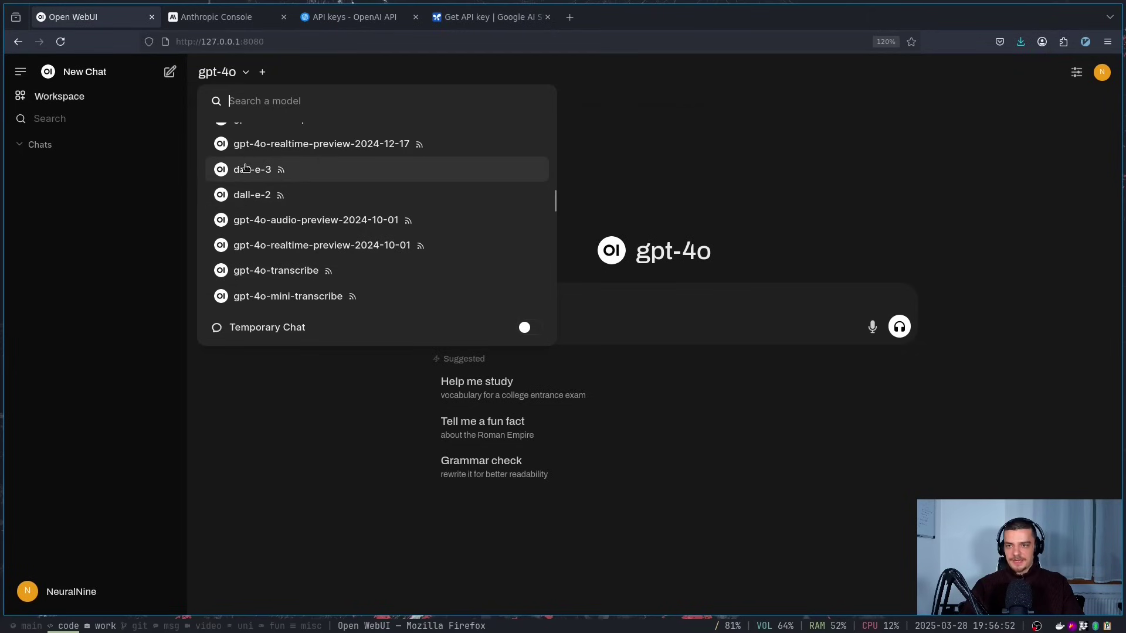
scroll(264, 176, "down", 8)
scroll(256, 151, "down", 10)
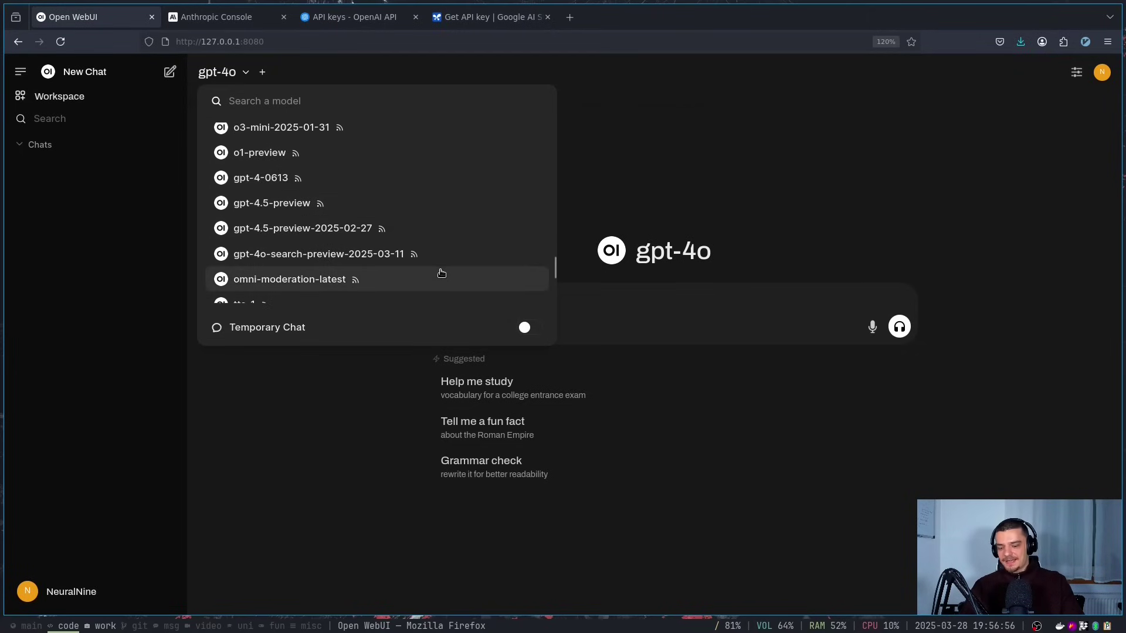
Step: Search the model list for 'deep', then 'qwe', then clear the search box
type("deep")
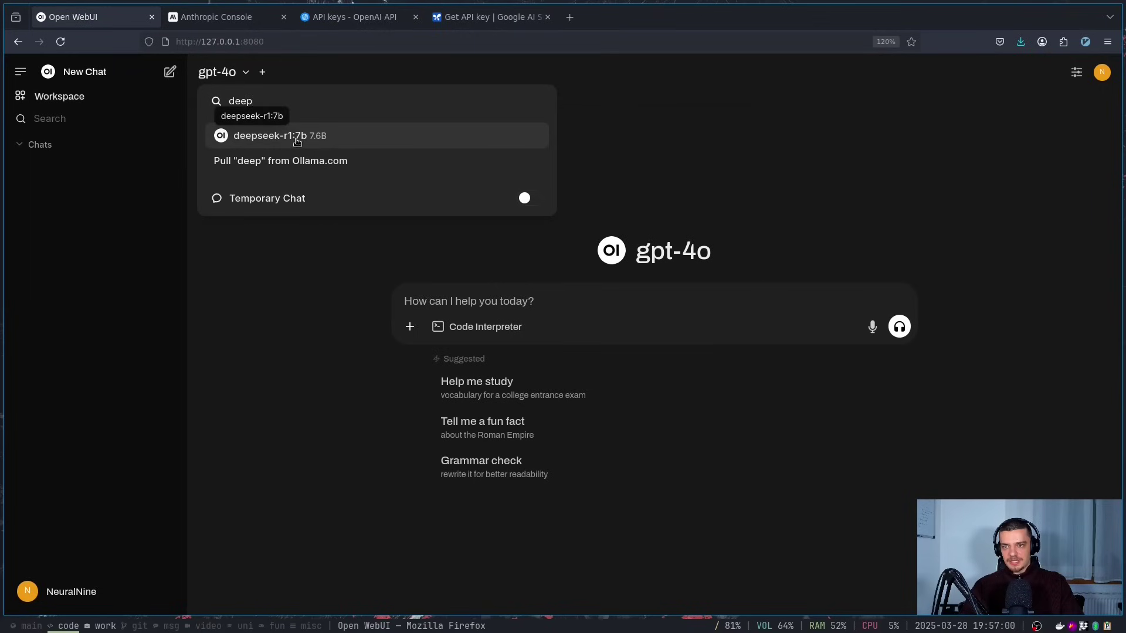
left_click_drag(375, 111, 97, 103)
type("qwe")
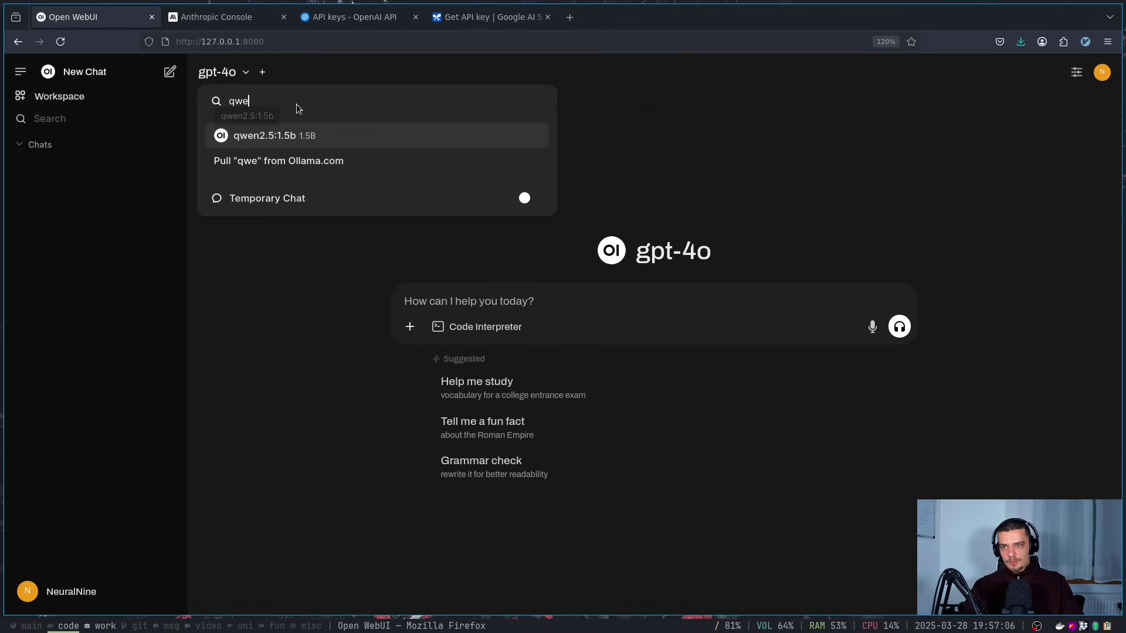
key("BackSpace")
key("BackSpace")
key("BackSpace")
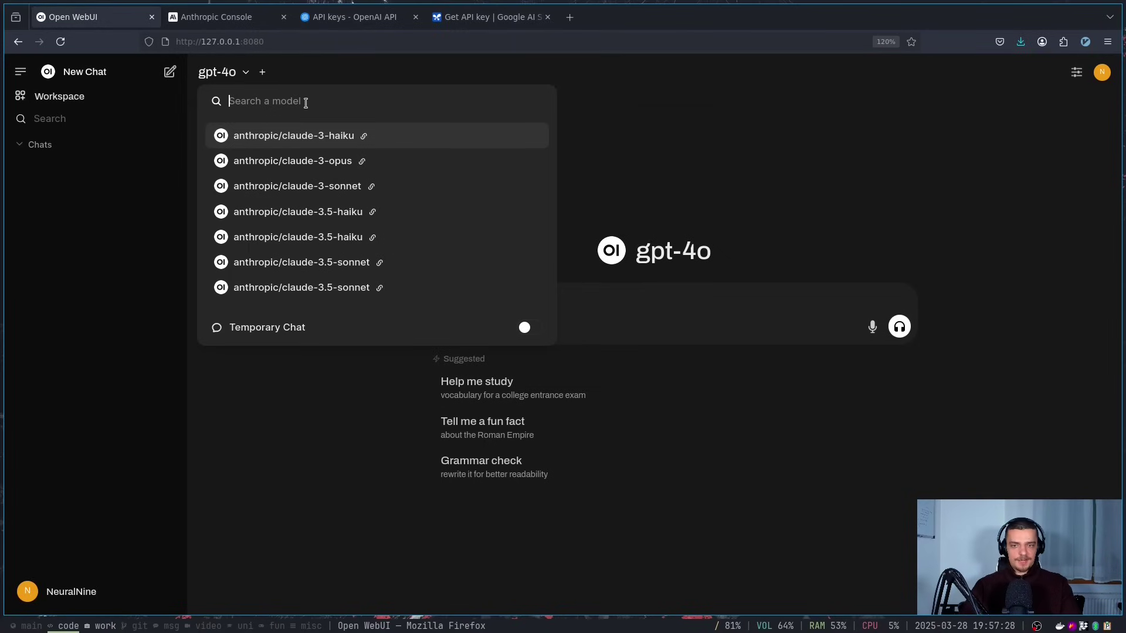
Step: Close the model list and ask gpt-4o 'What is python'
left_click(777, 121)
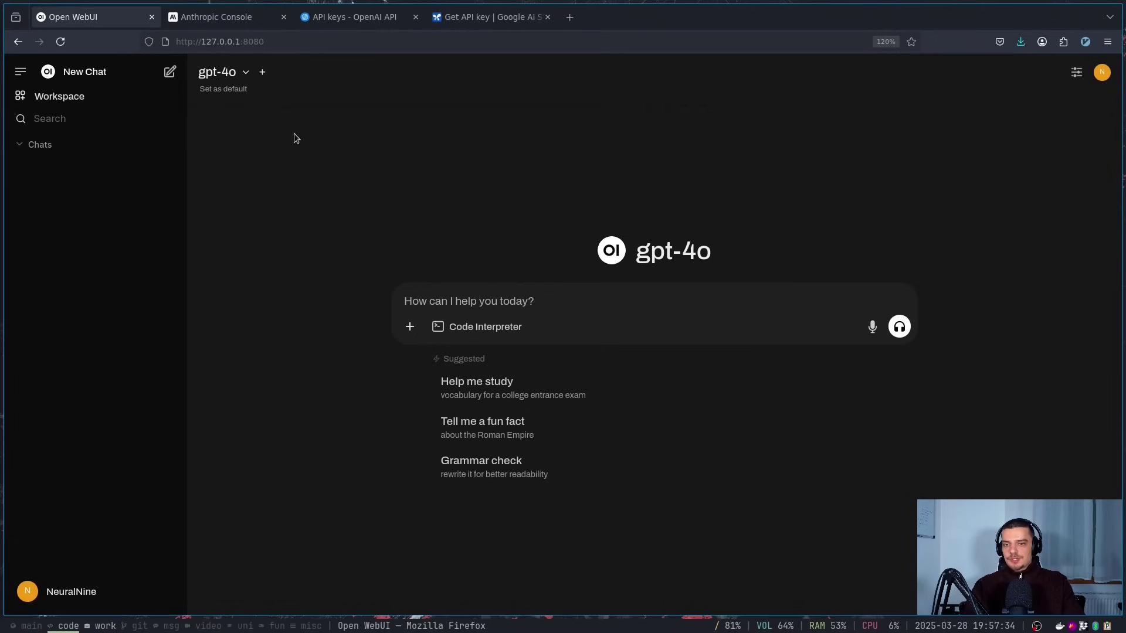
left_click(526, 301)
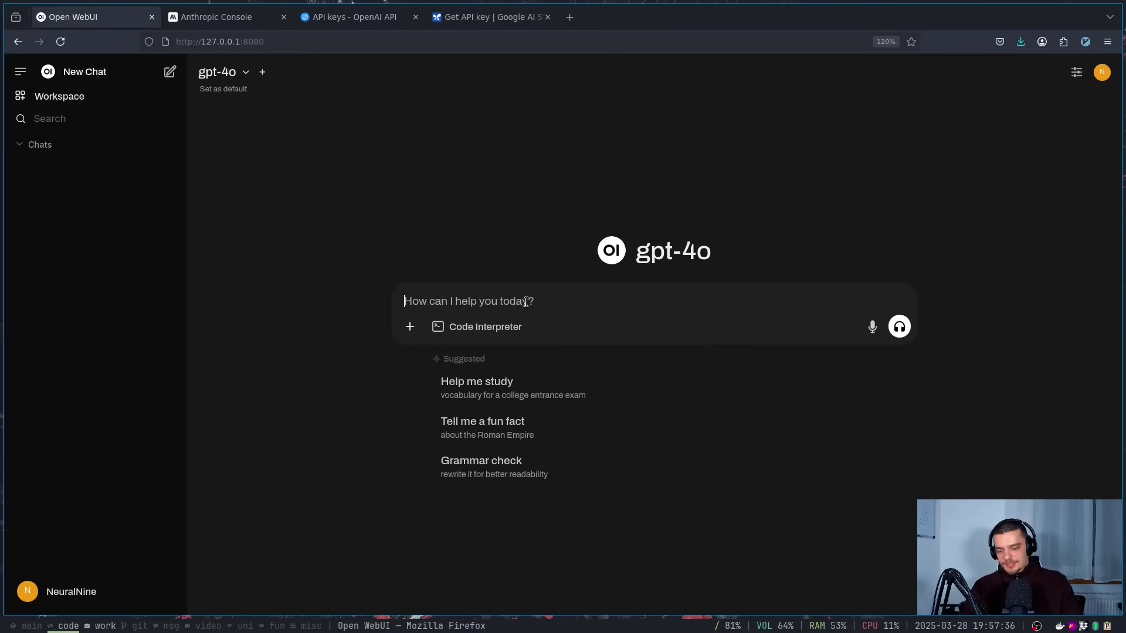
type("What is p")
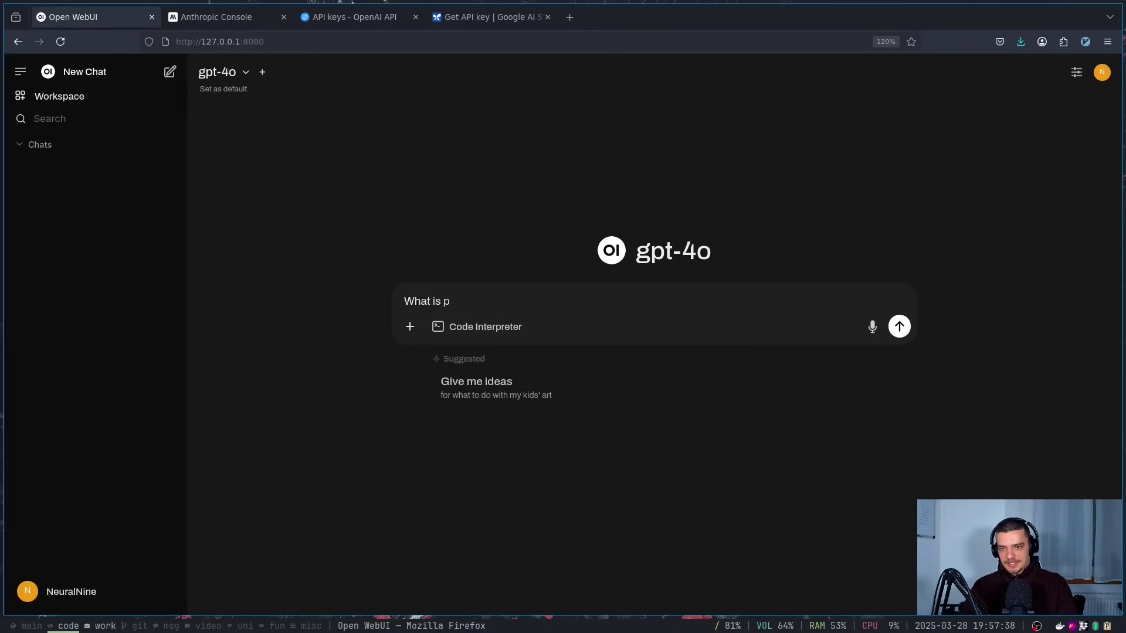
type("ython")
key("Return")
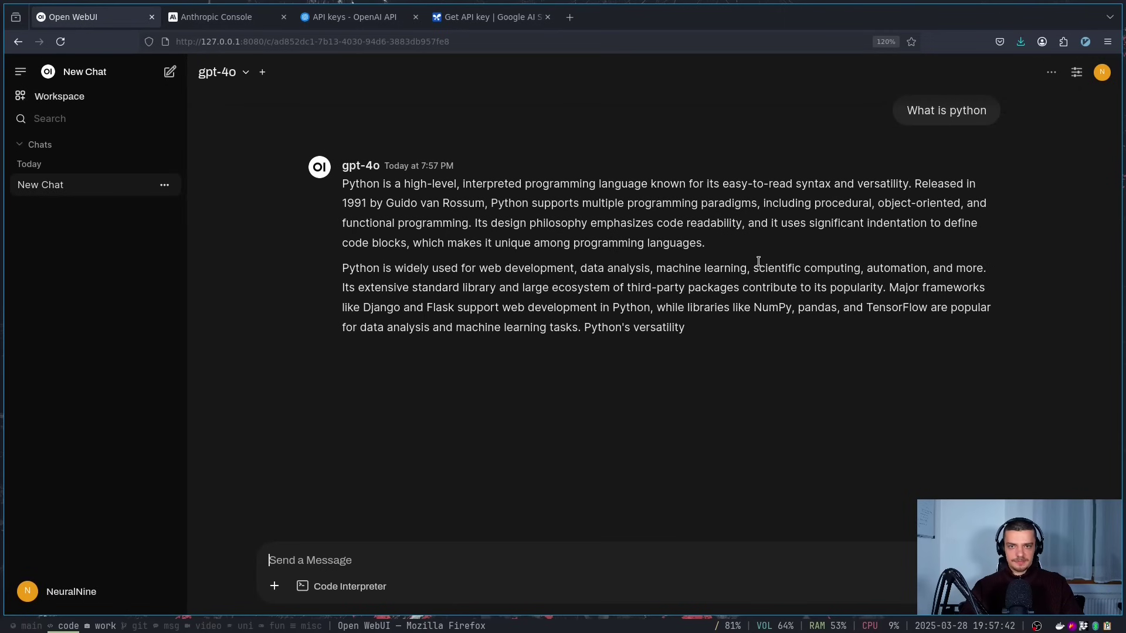
Step: Switch the chat to qwen2.5:1.5b and send 'Provide some example code'
left_click(238, 75)
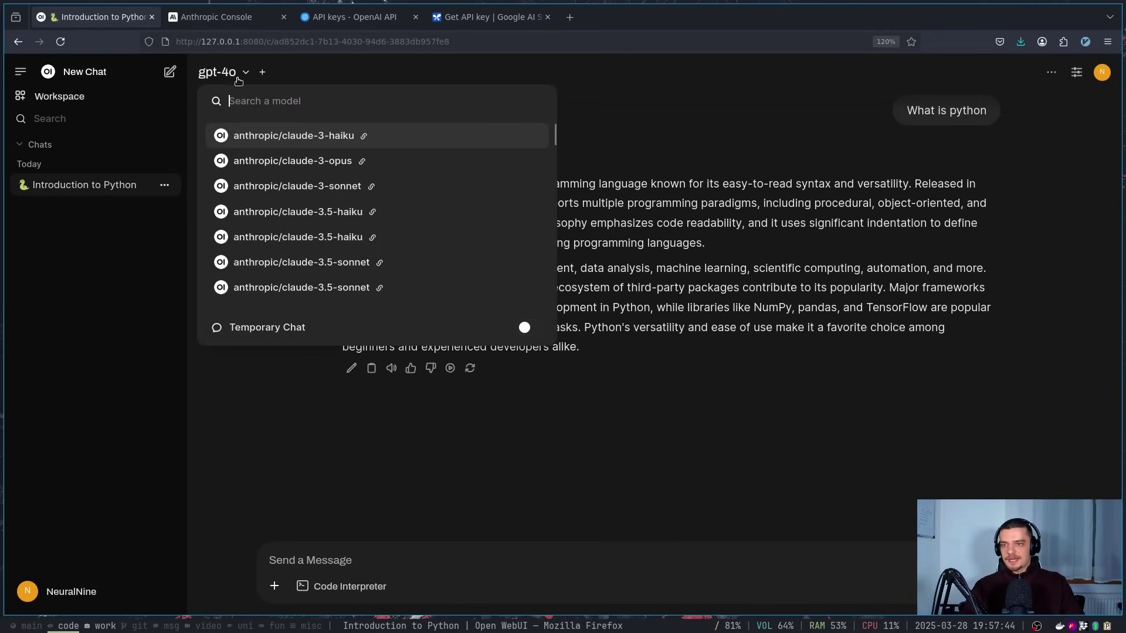
type("qwen")
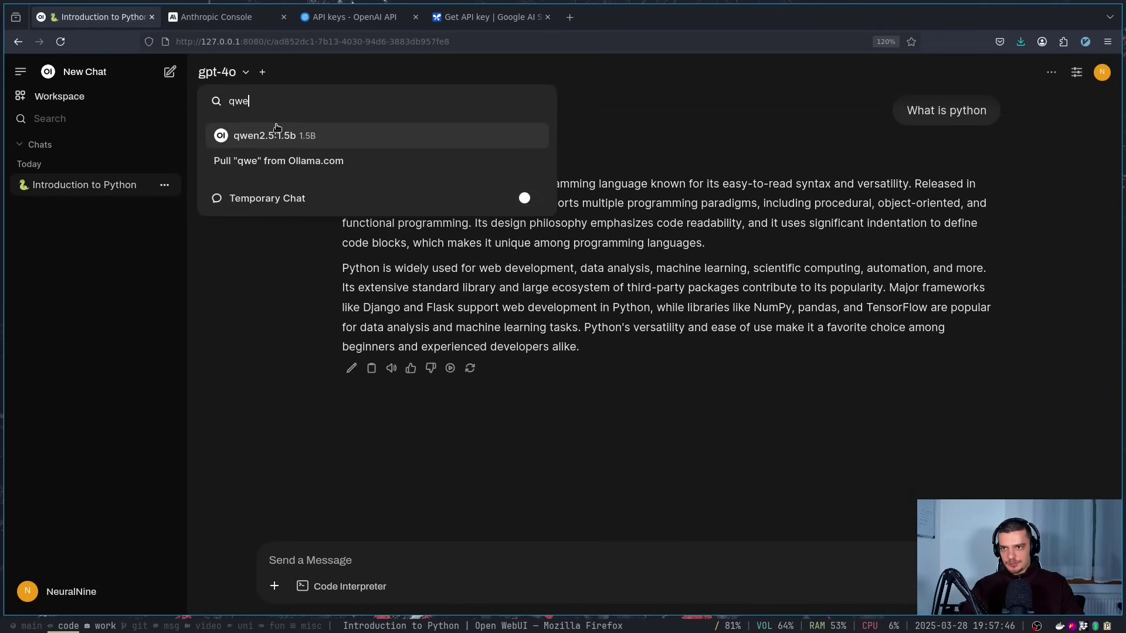
left_click(275, 127)
type("P")
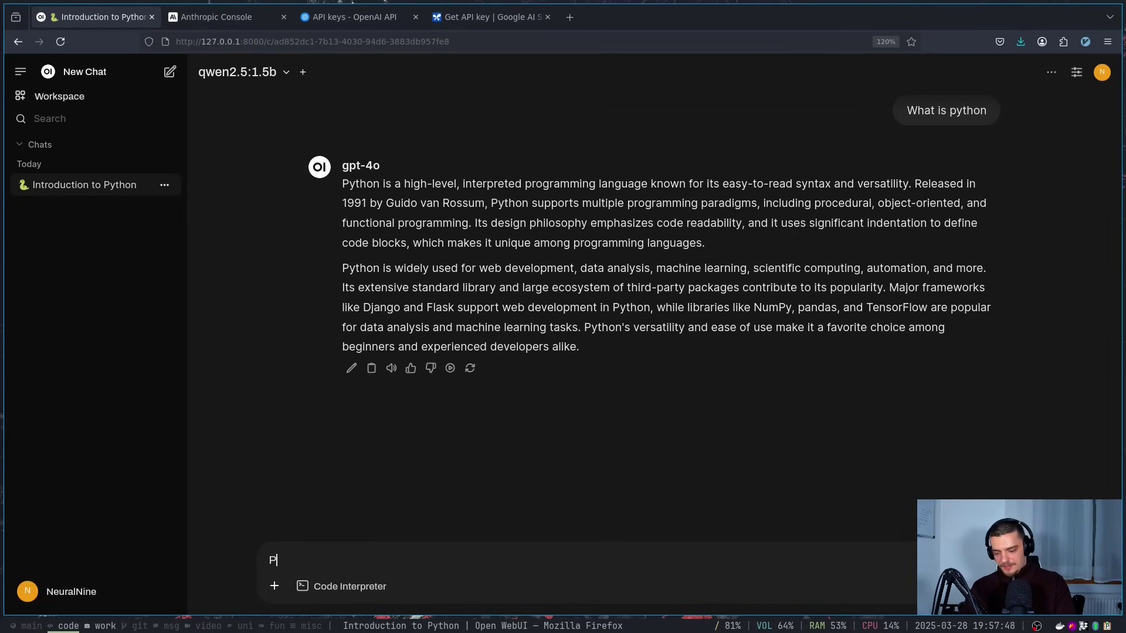
type("rovide some exampl")
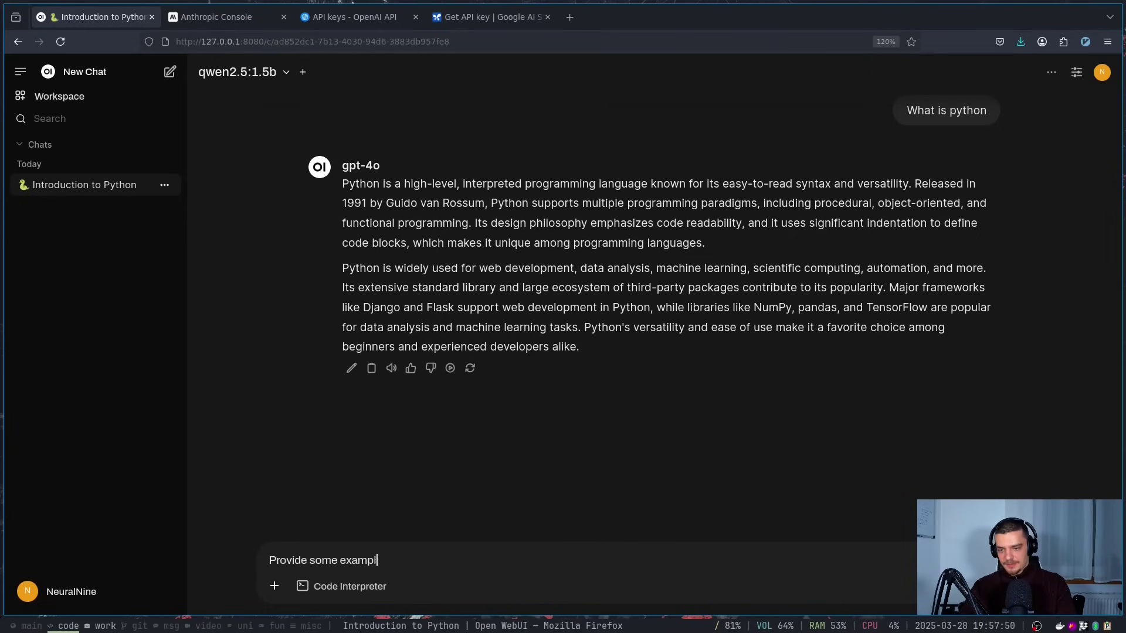
type("e ocode")
key("Return")
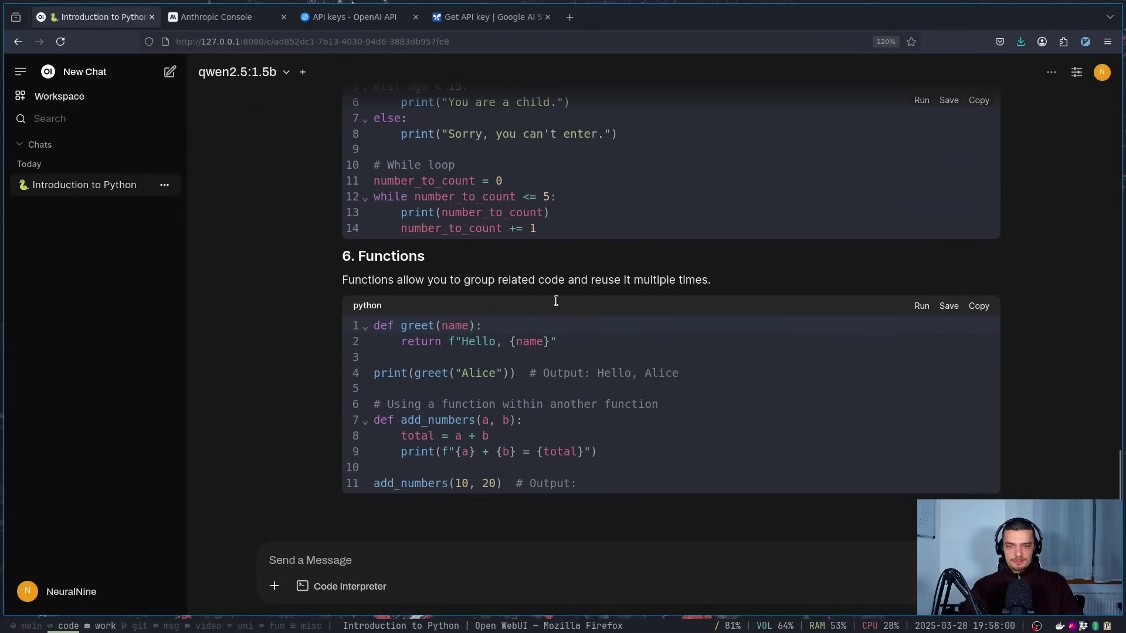
Step: Run qwen's Hello World code block, check its 'Hello, world!' output, then return to the reply's end
scroll(664, 379, "up", 20)
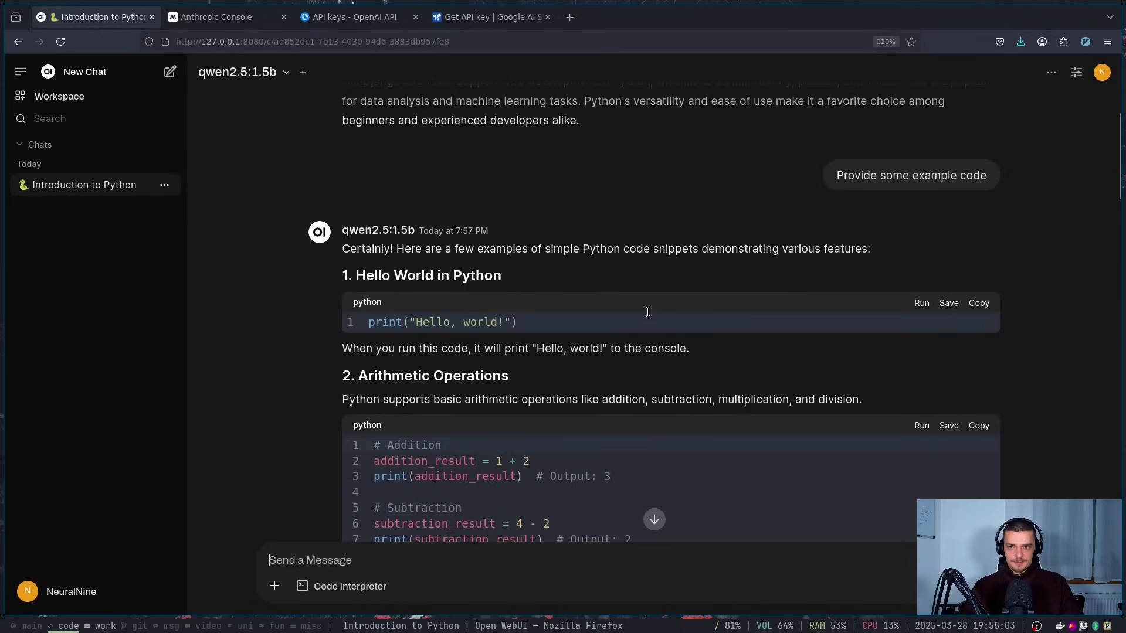
left_click(921, 303)
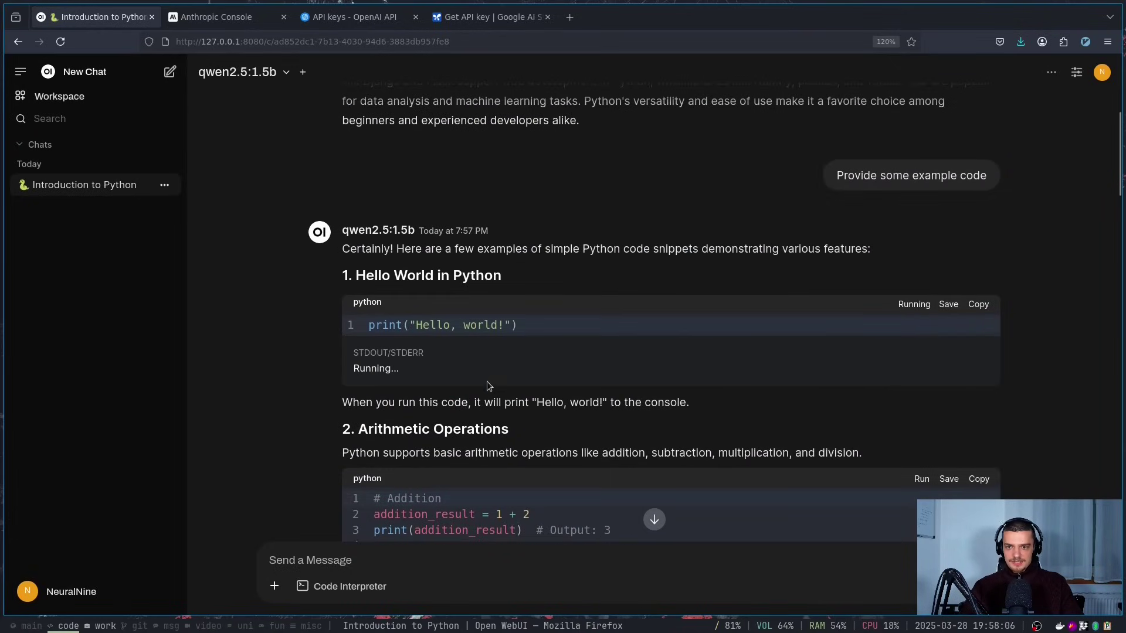
triple_click(390, 351)
left_click(301, 301)
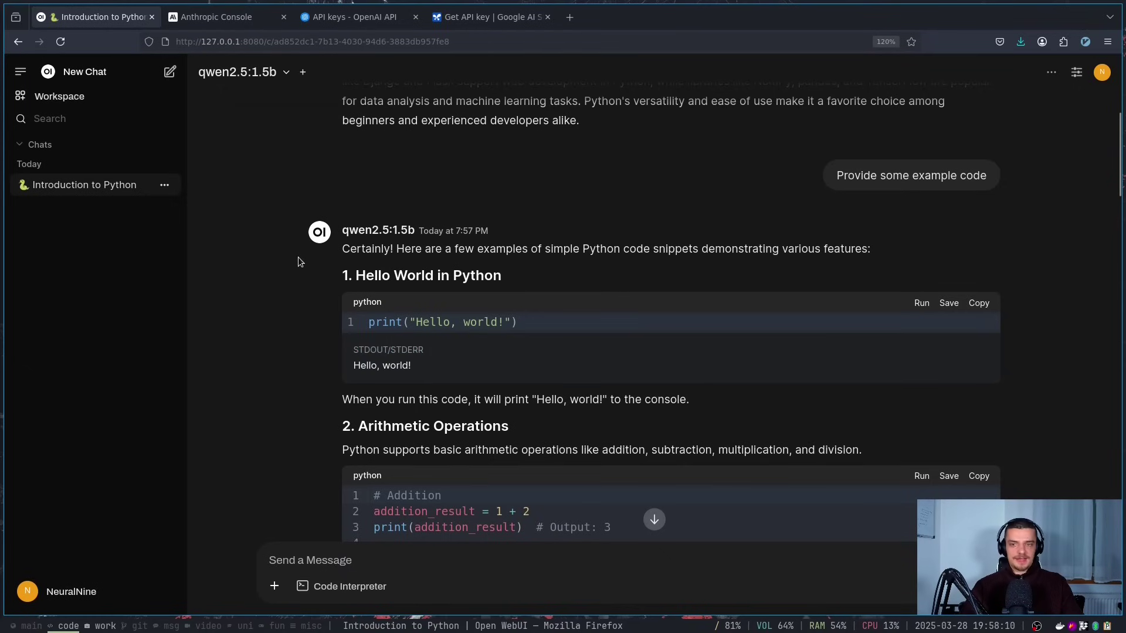
scroll(328, 307, "down", 10)
scroll(310, 282, "down", 10)
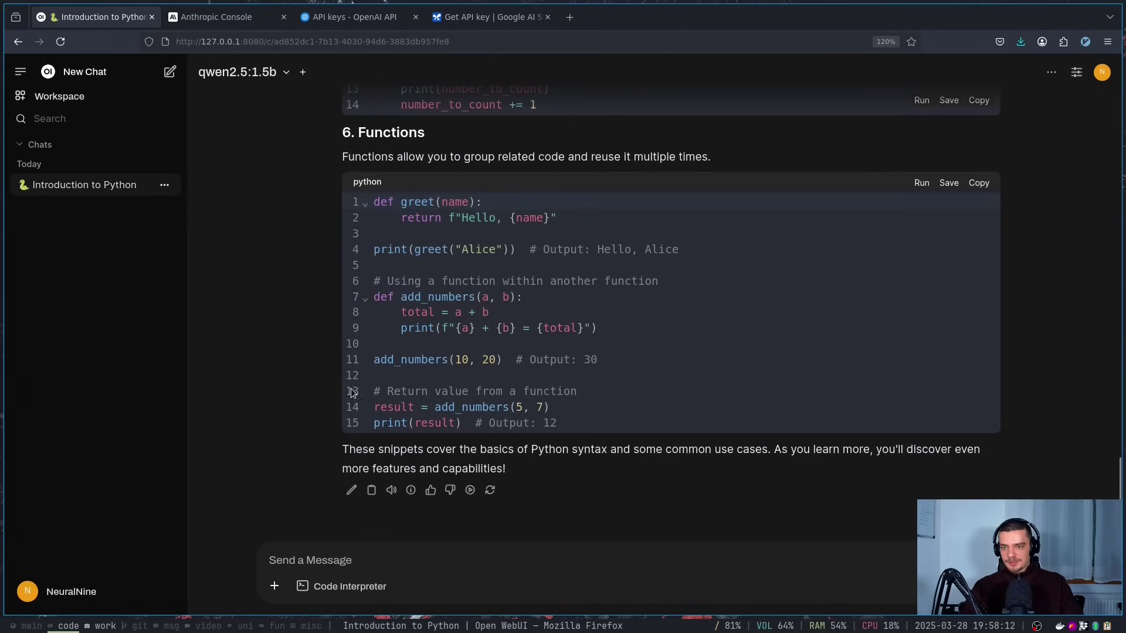
Step: Send qwen2.5:1.5b the request 'Now provide simple html code as an example'
left_click(399, 572)
type("N")
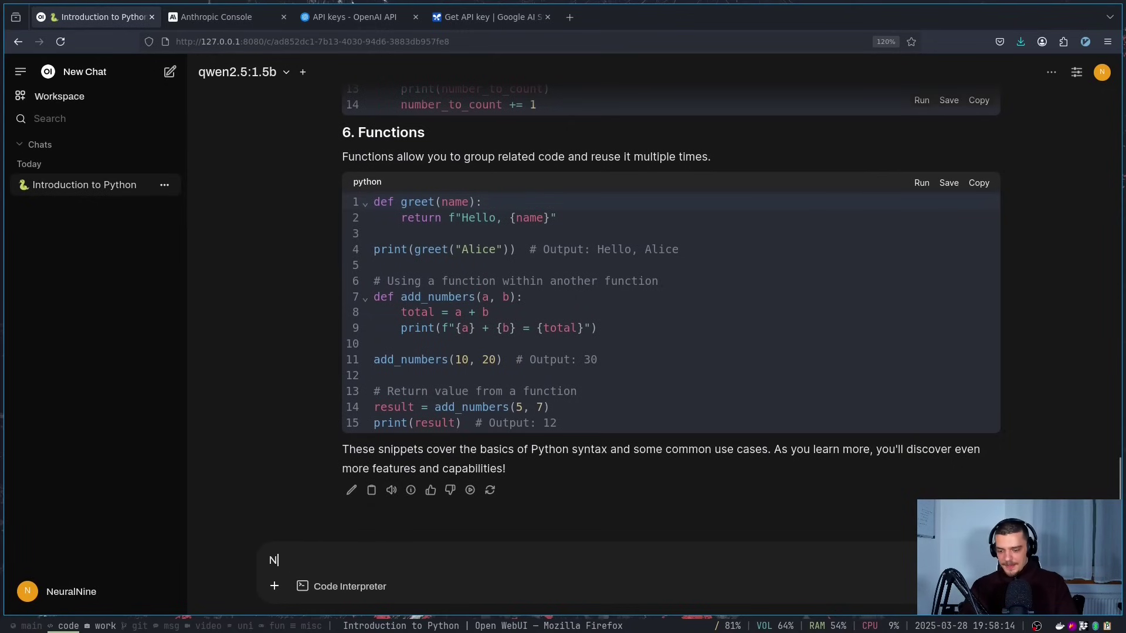
type("ow provide simple ")
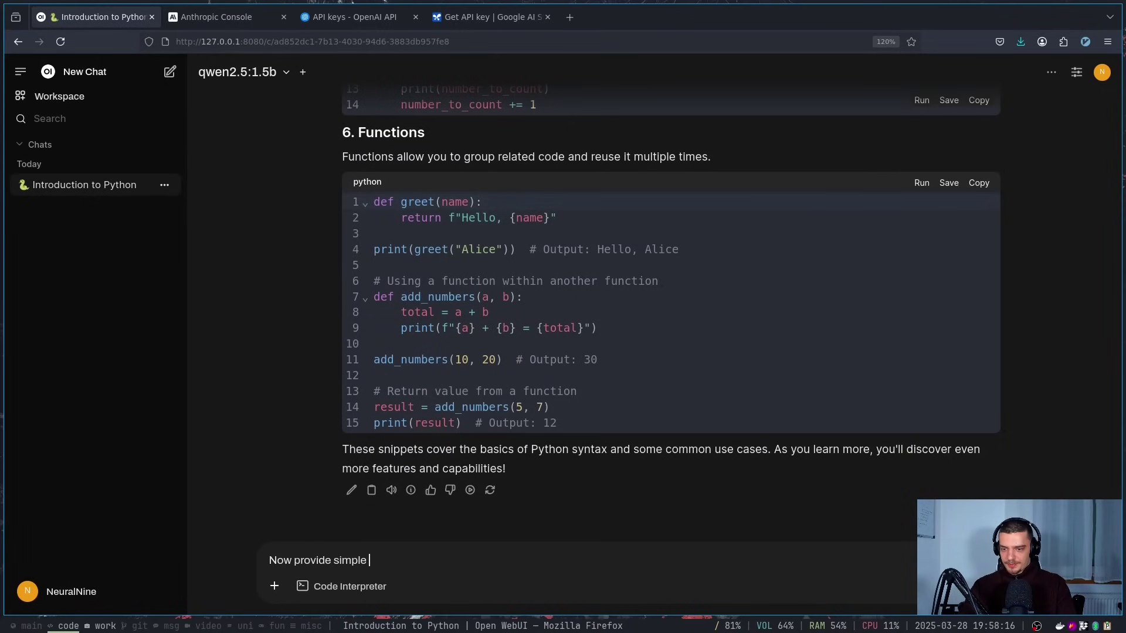
type("html code as an exmapl")
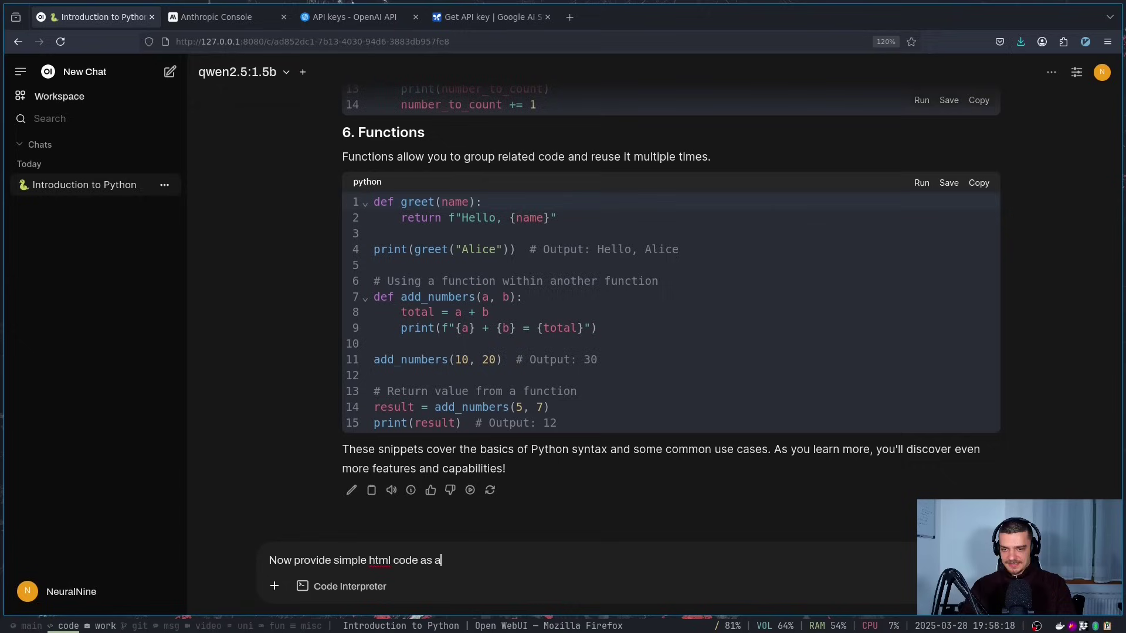
key("BackSpace")
key("BackSpace")
key("BackSpace")
key("BackSpace")
type("ample")
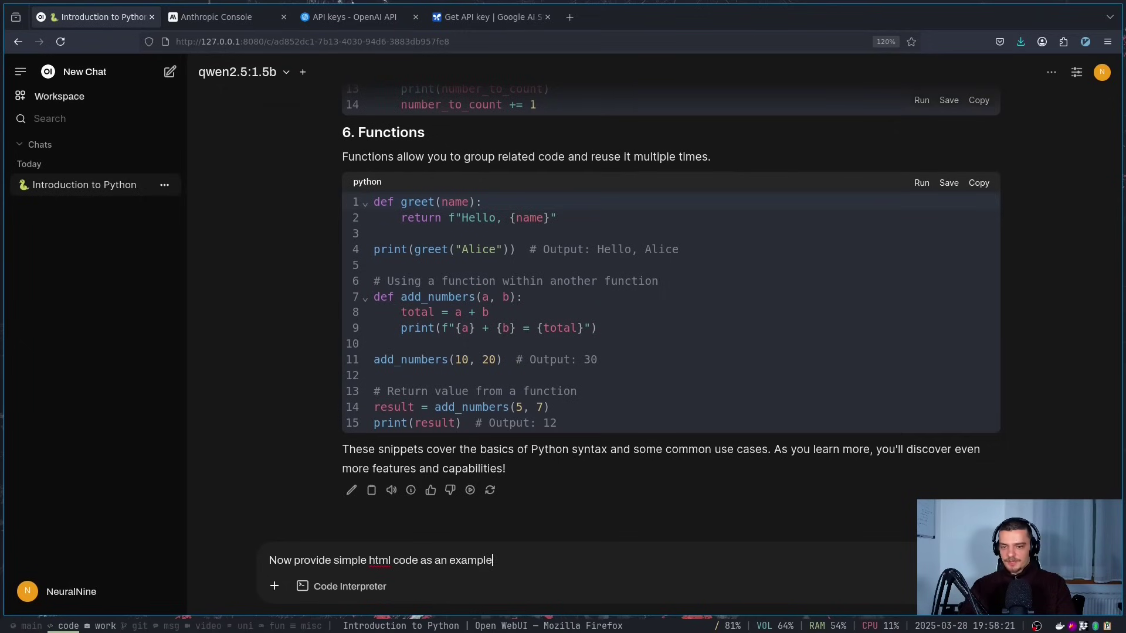
key("Return")
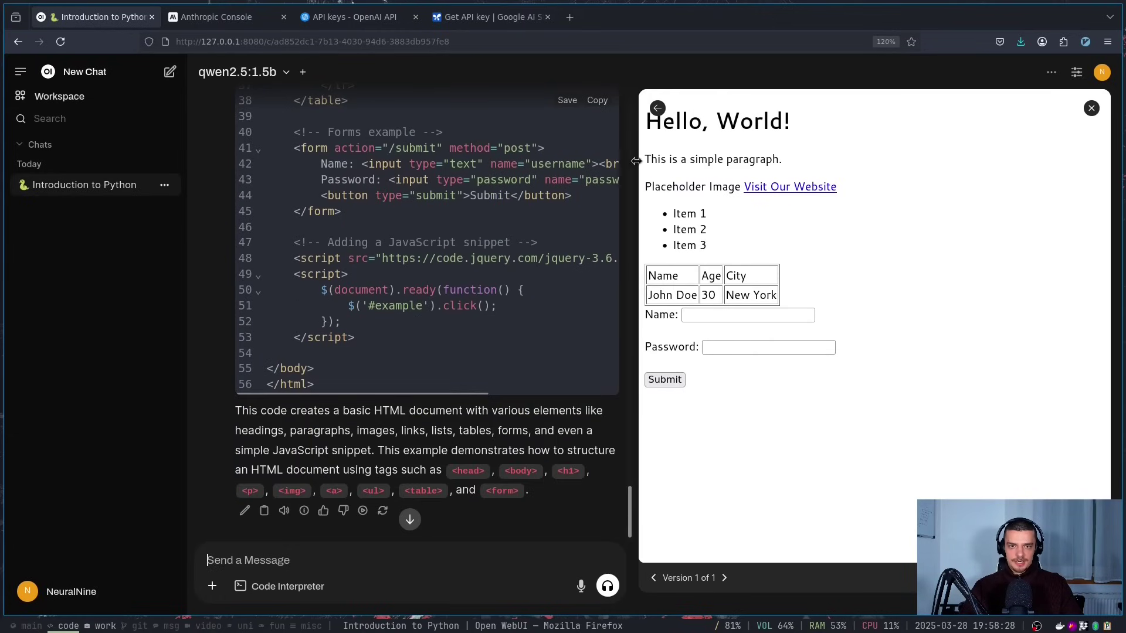
Step: Inspect the rendered Hello, World! HTML preview panel, then close it
key("ctrl+a")
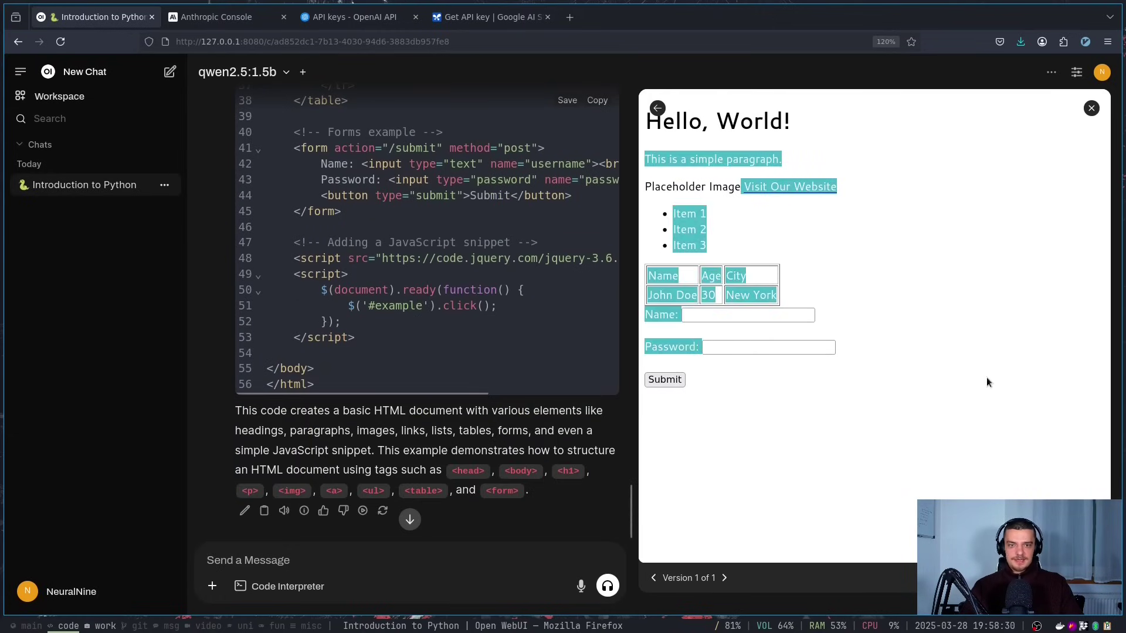
left_click(938, 372)
scroll(571, 314, "up", 15)
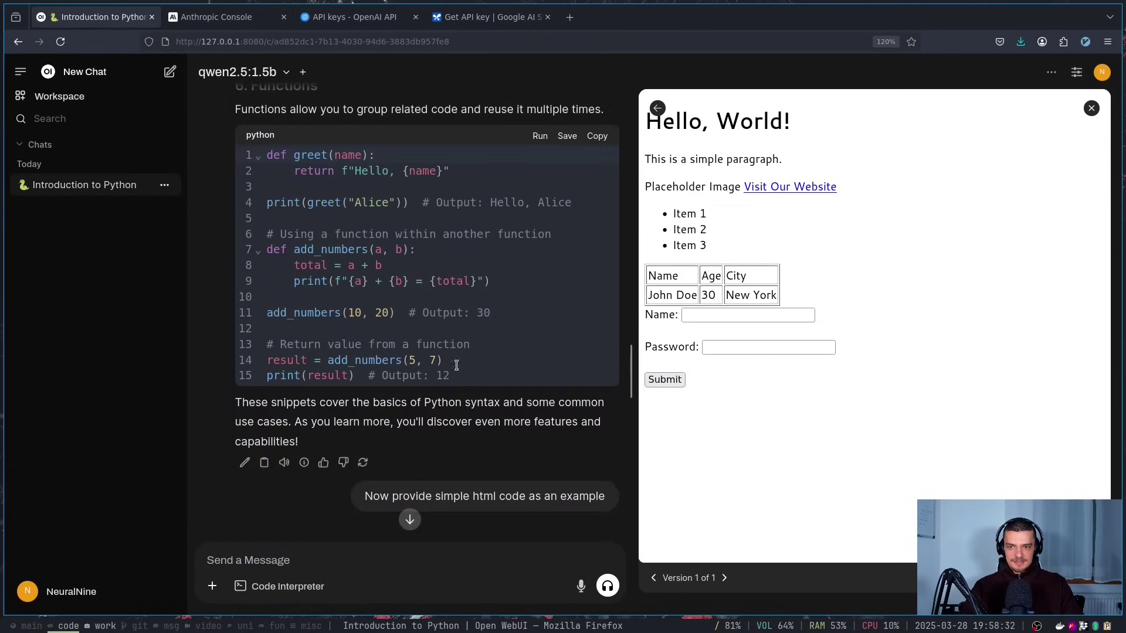
scroll(206, 355, "down", 5)
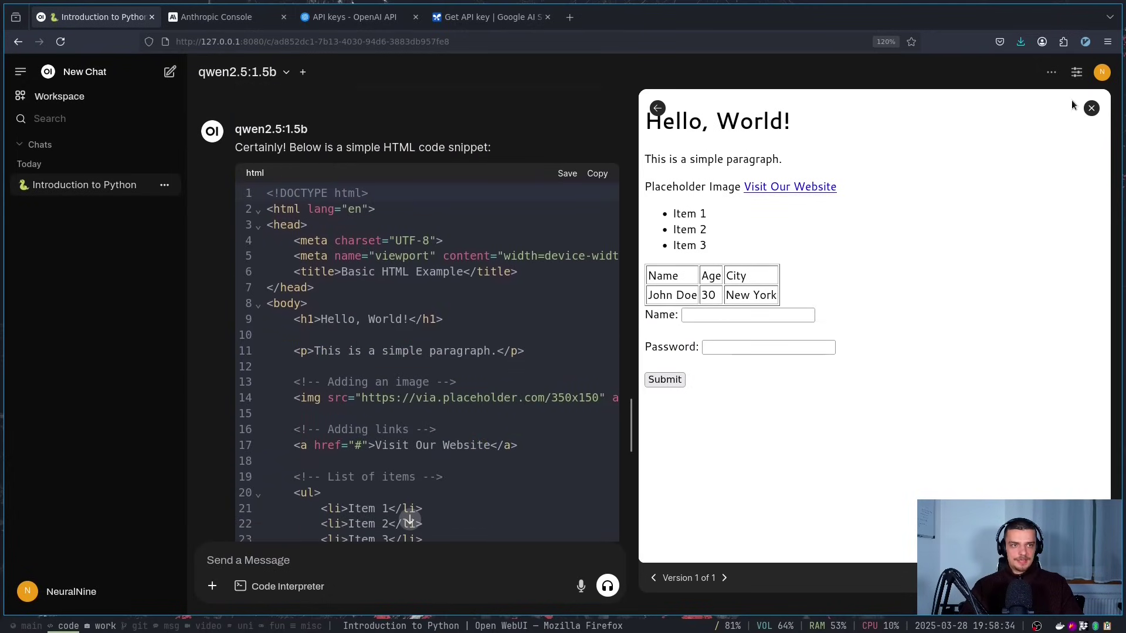
left_click(1090, 108)
Step: Scroll to the top of the chat and glance at the model list without changing model
scroll(678, 331, "up", 20)
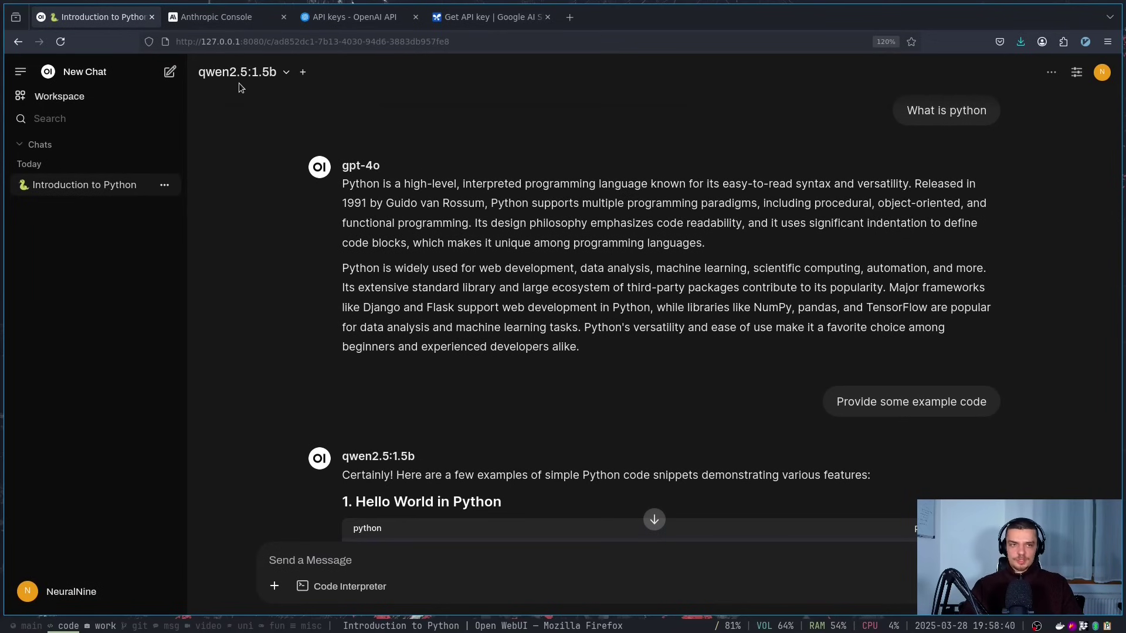
left_click(238, 72)
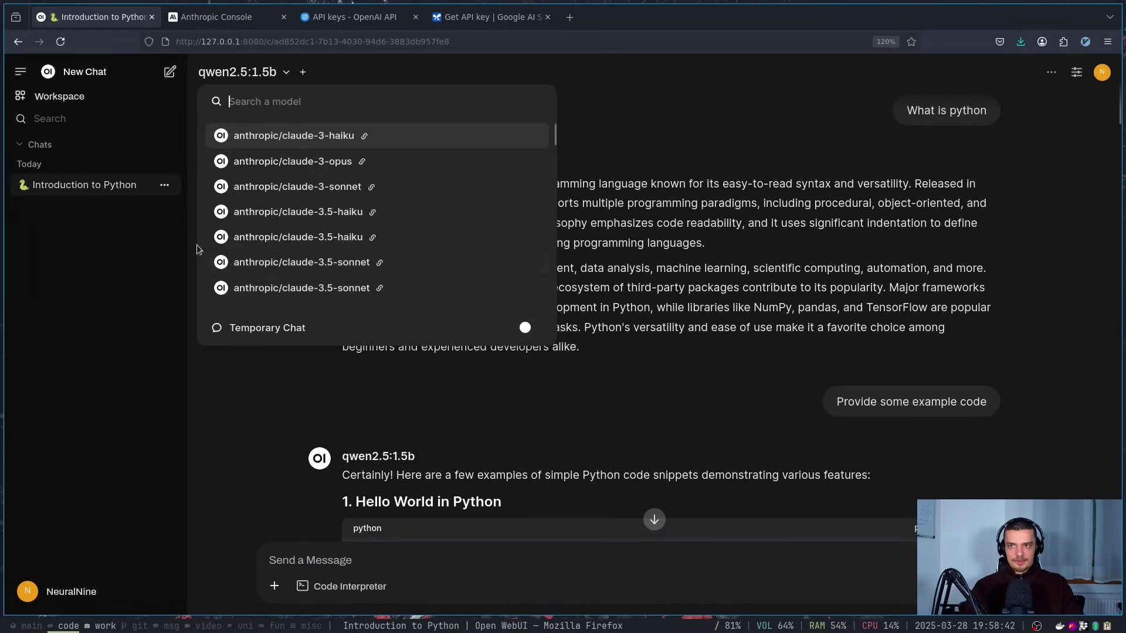
left_click(716, 138)
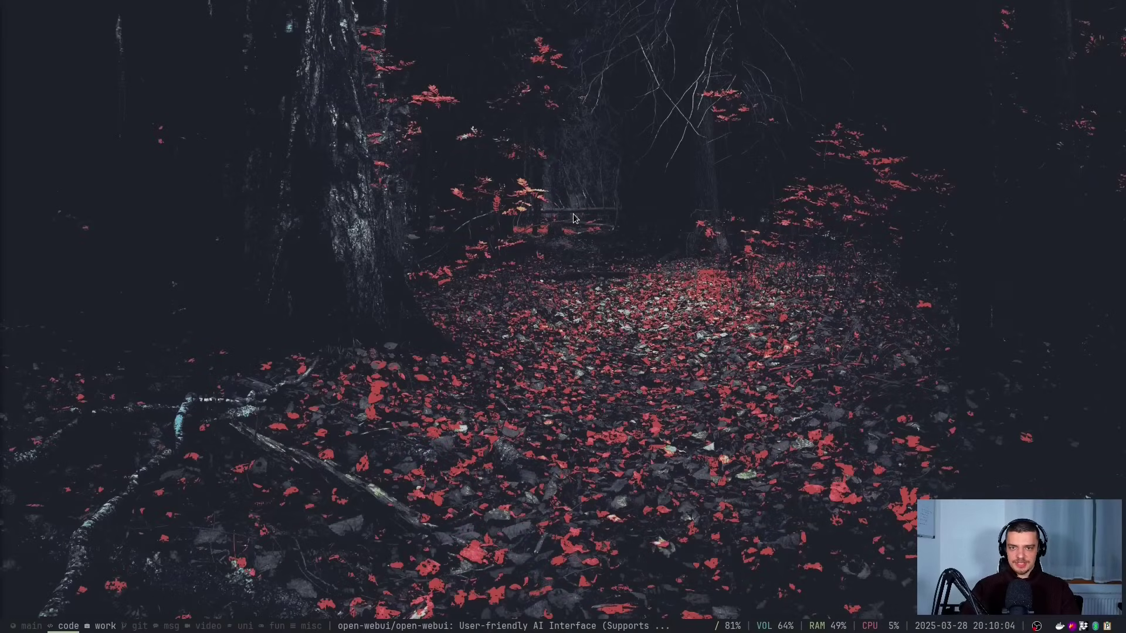
Step: On the open-webui GitHub page, find the pip install open-webui and open-webui serve steps
key("super+Tab")
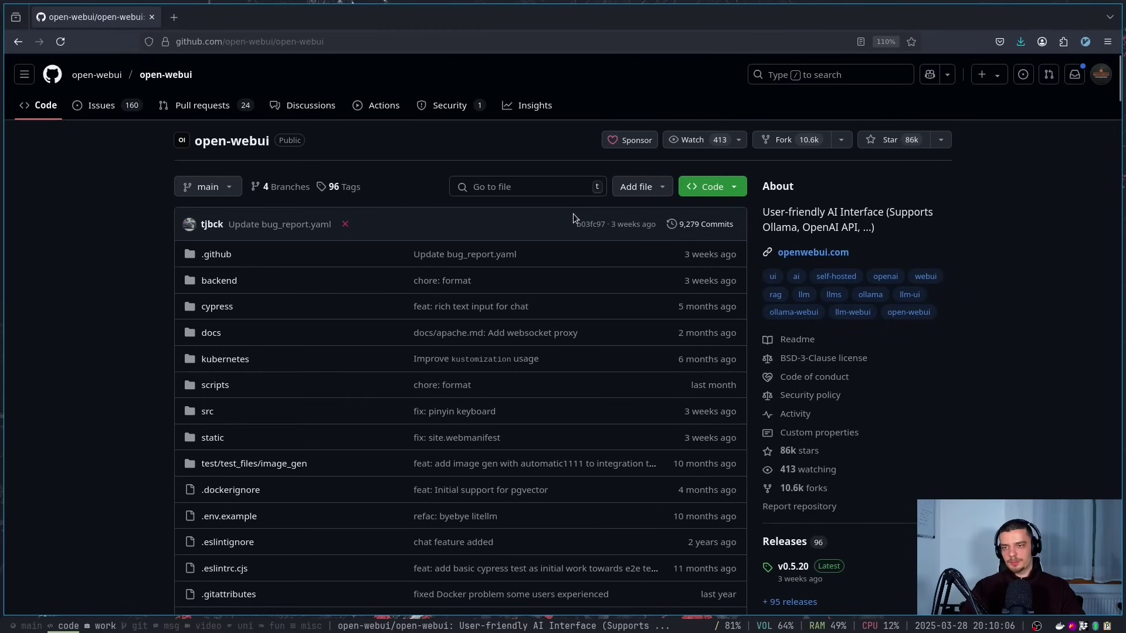
scroll(582, 224, "down", 4)
scroll(583, 228, "down", 20)
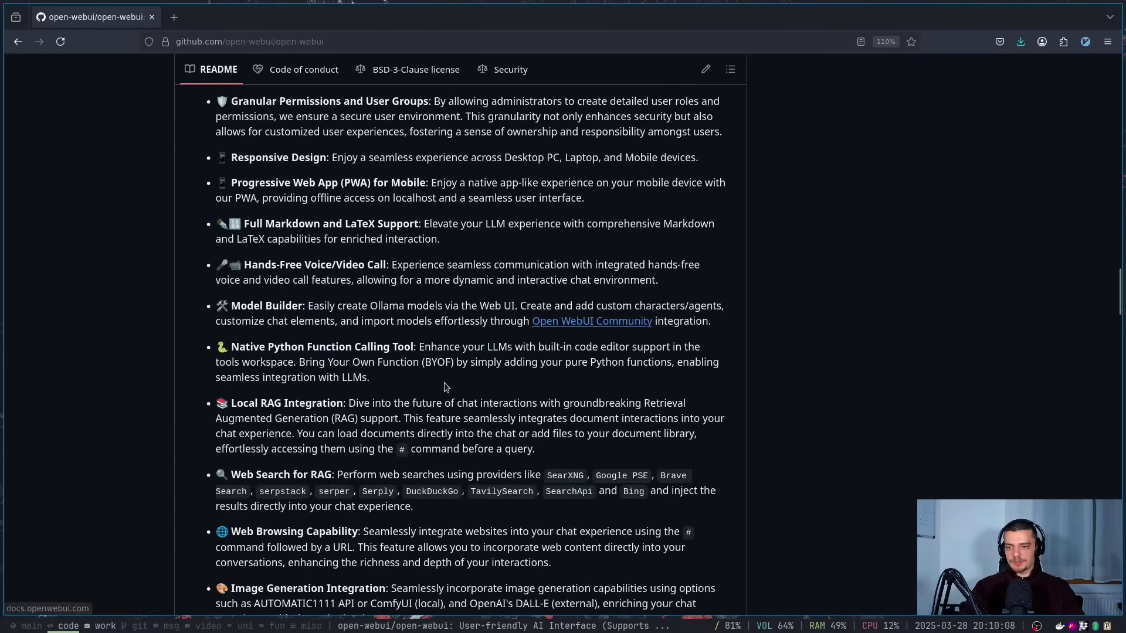
scroll(411, 376, "down", 8)
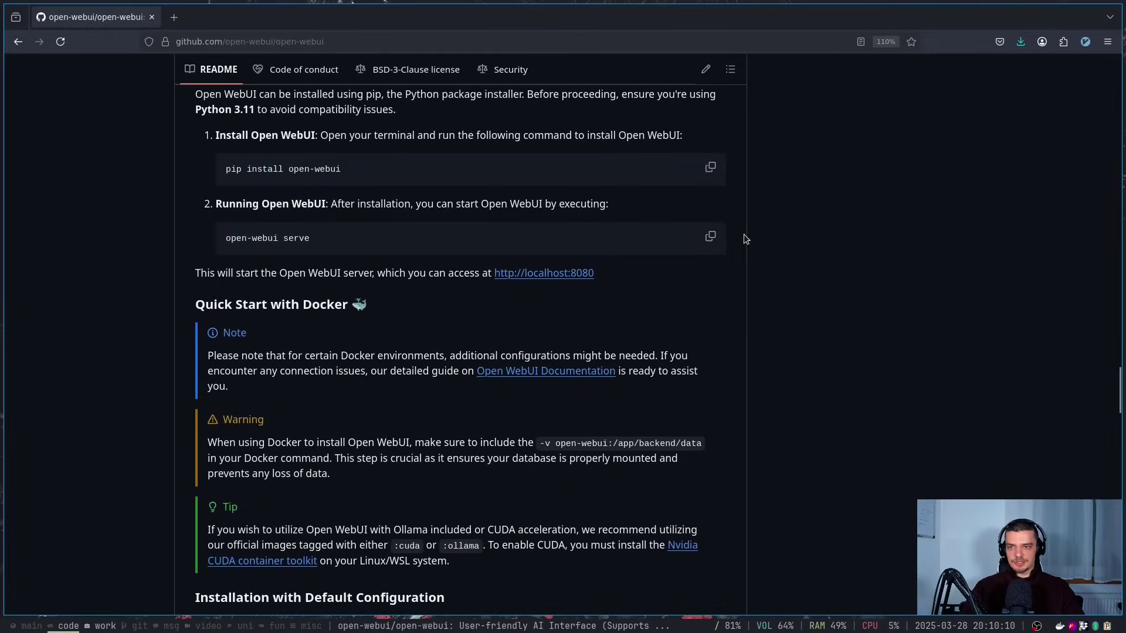
scroll(493, 370, "up", 3)
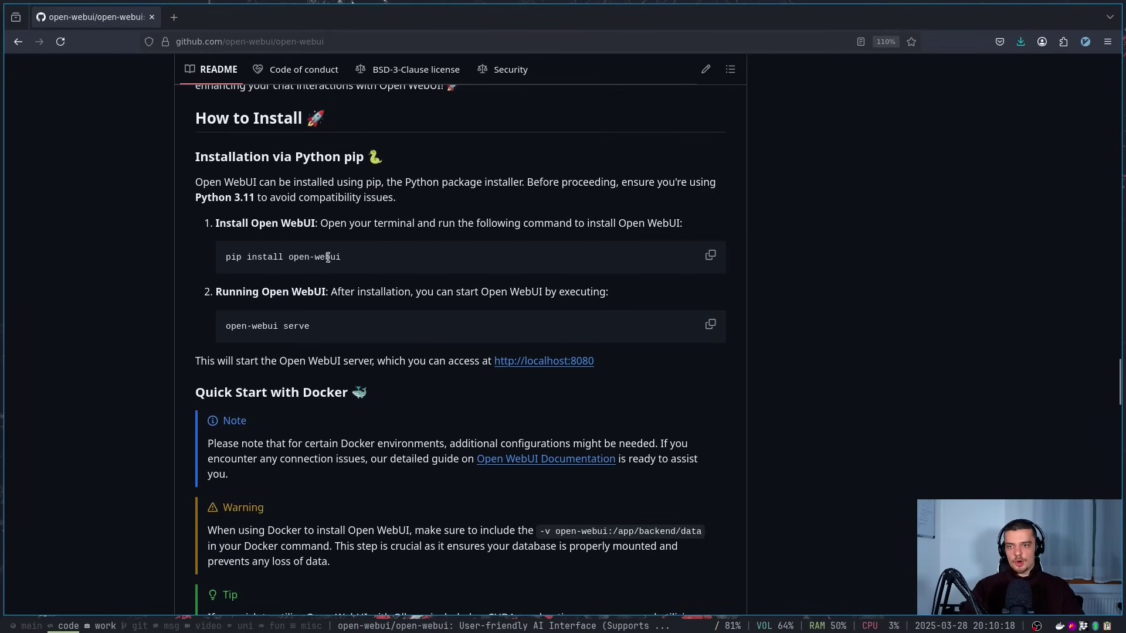
left_click_drag(226, 327, 325, 332)
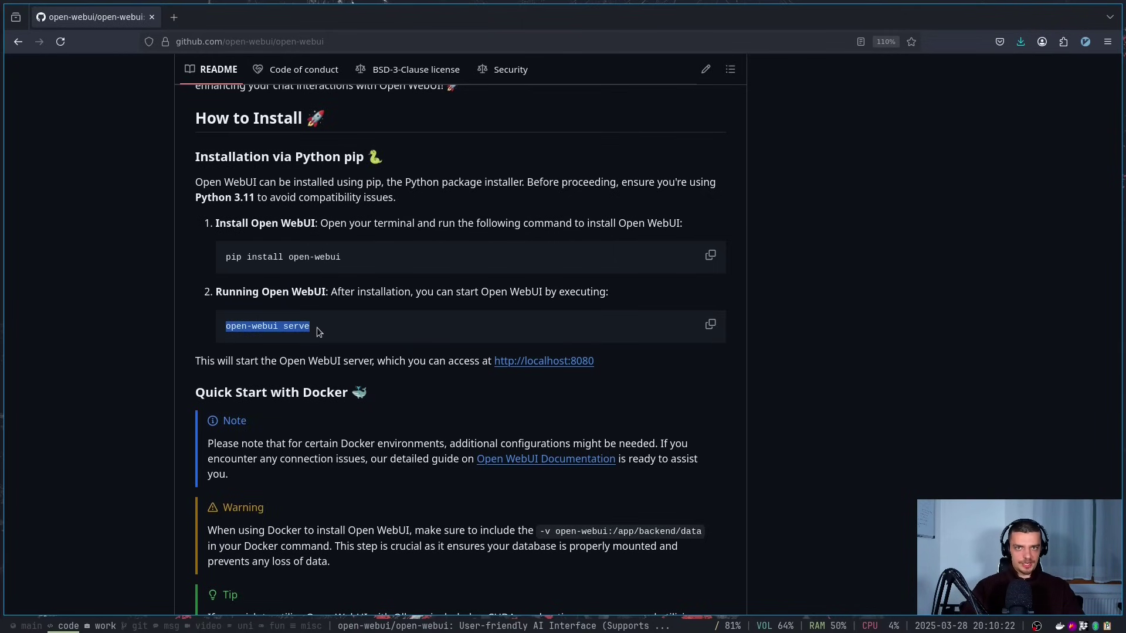
left_click(356, 330)
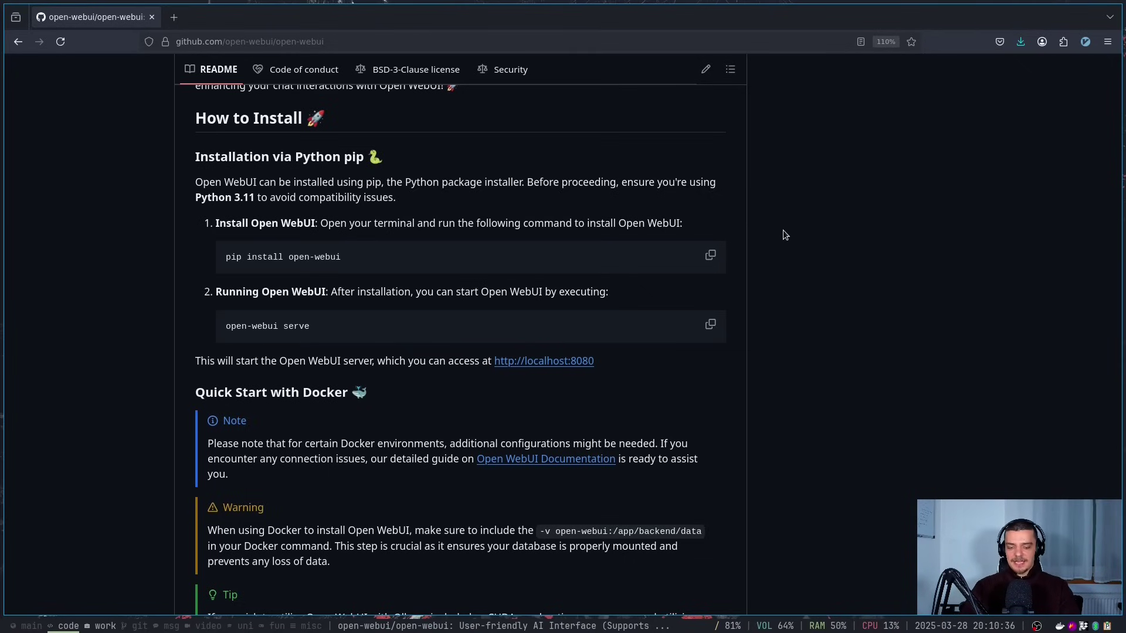
Step: Open a terminal beside the browser and check that python3 currently runs 3.10.12
key("super+Return")
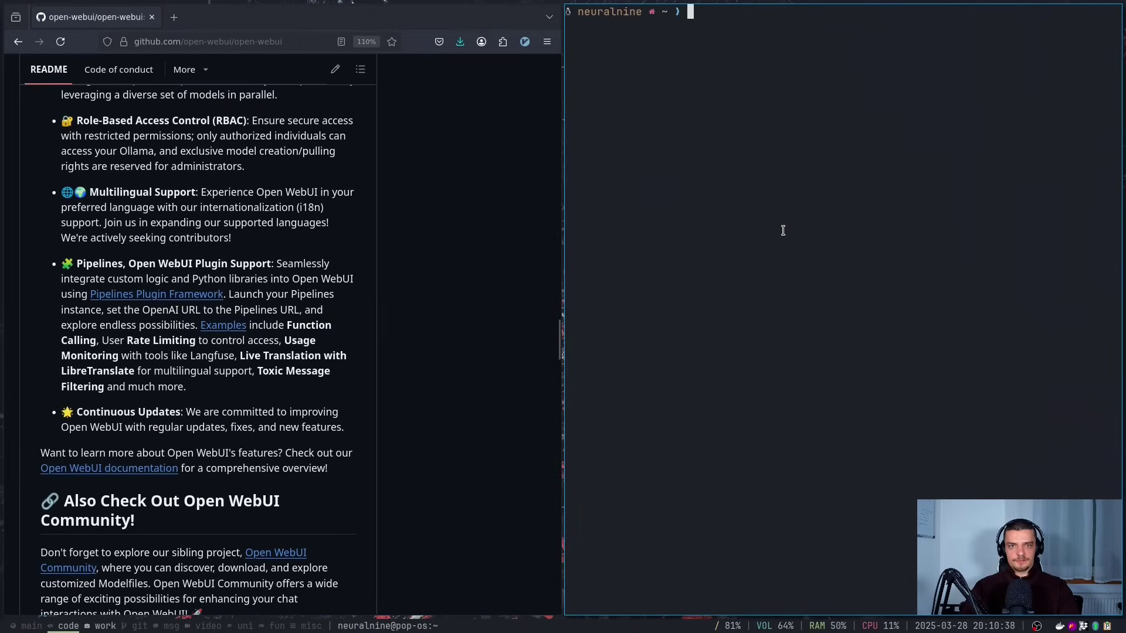
type("python3")
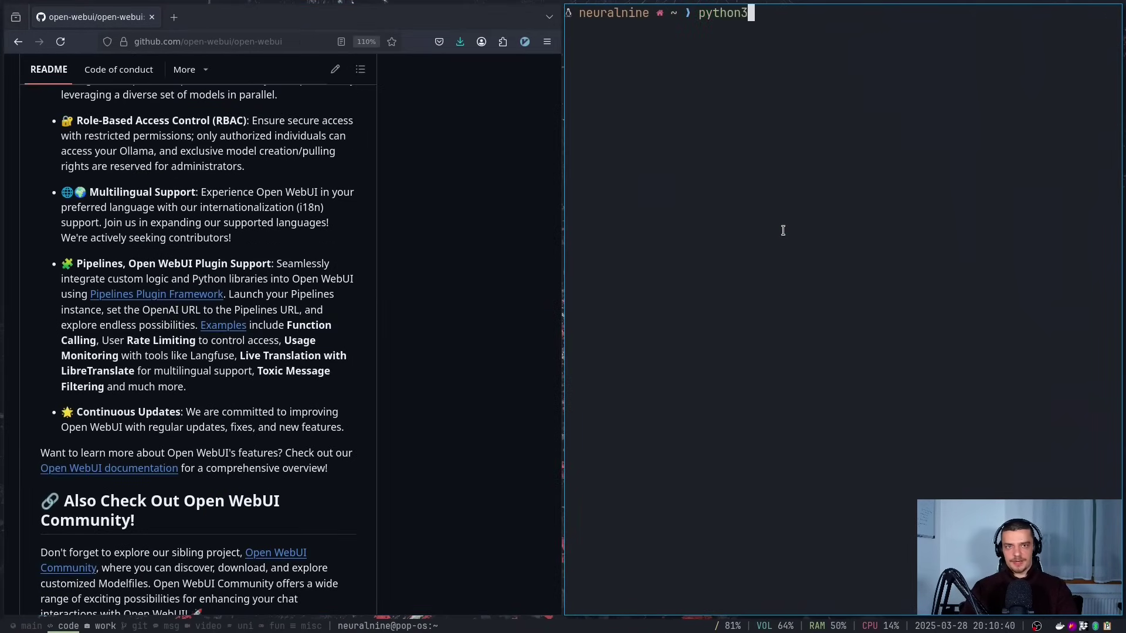
key("Return")
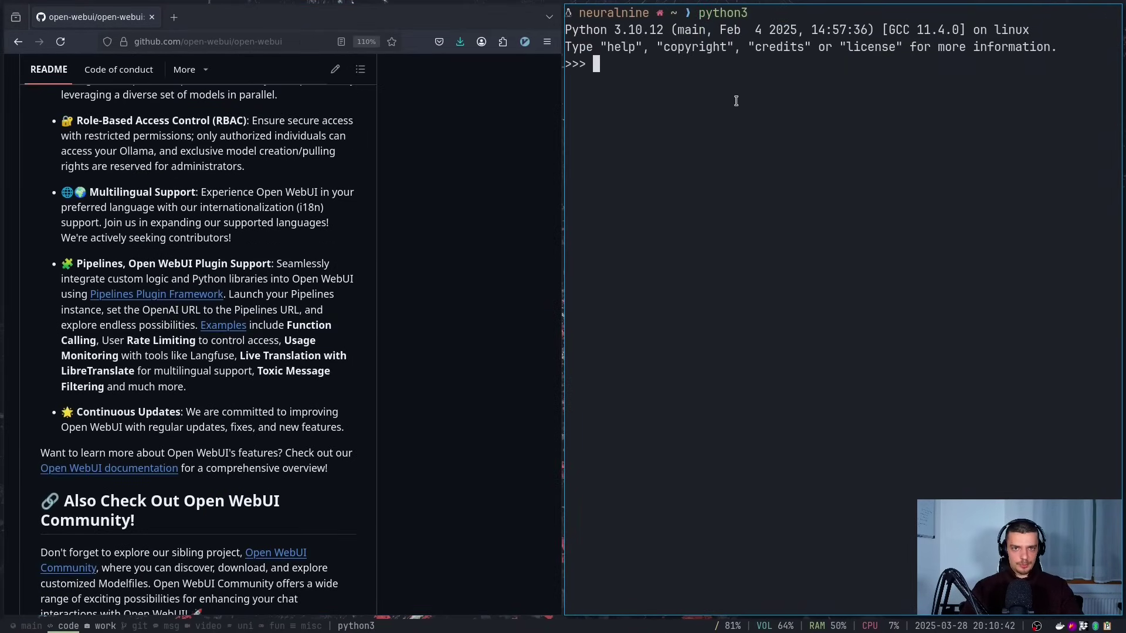
type("exit()")
key("Return")
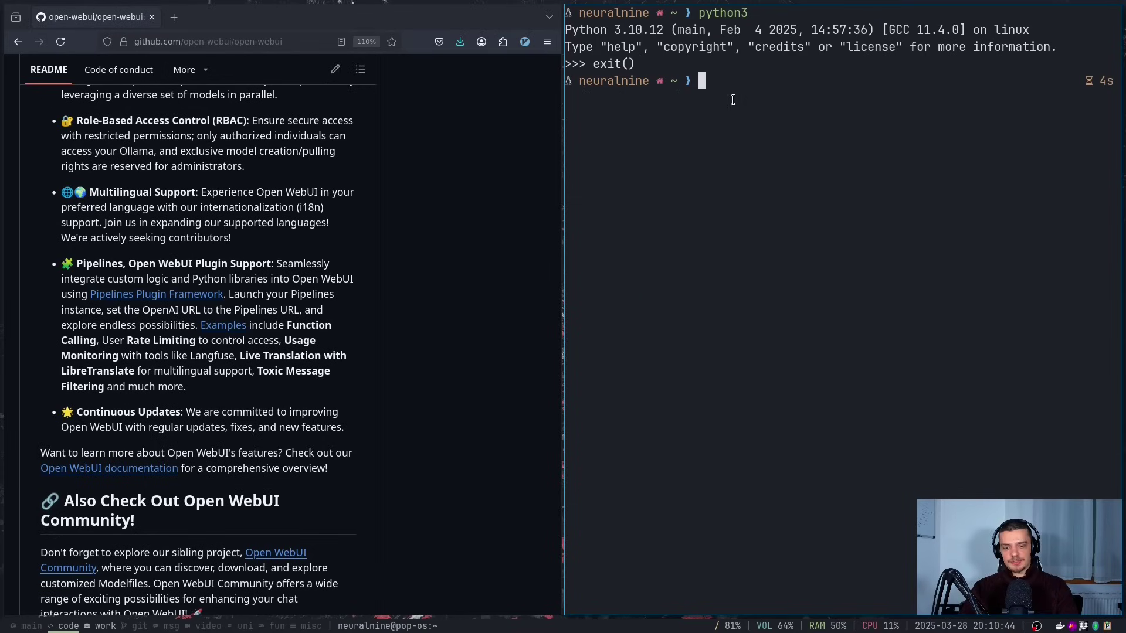
Step: Run 'pyenv global 3.12' and verify python3 now starts Python 3.12.0
type("pyenv ")
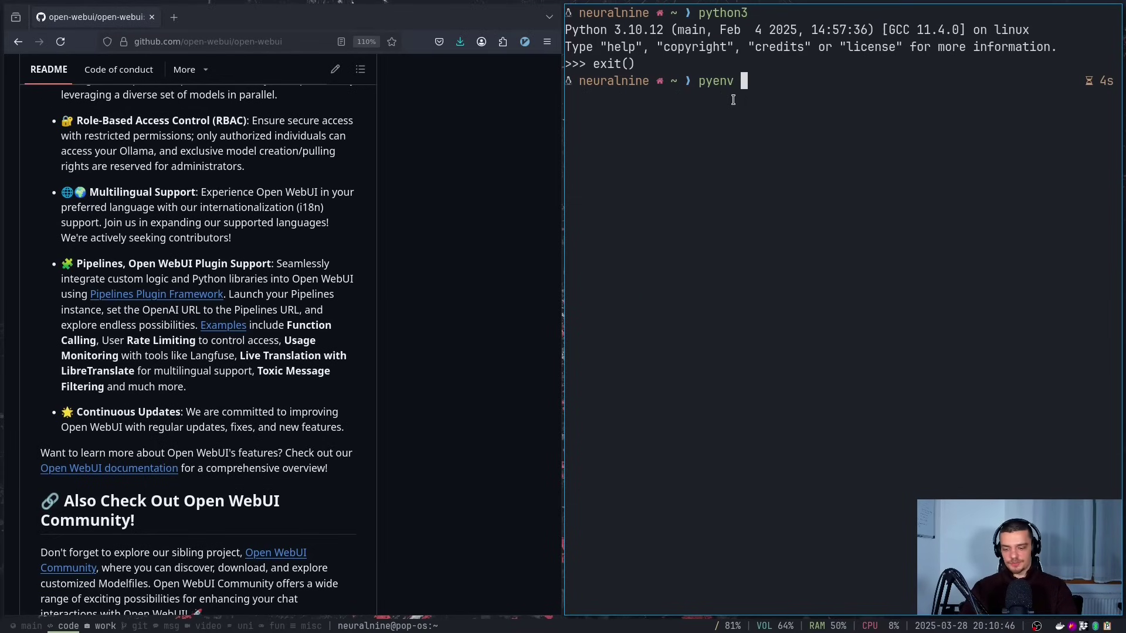
type("global 3.12")
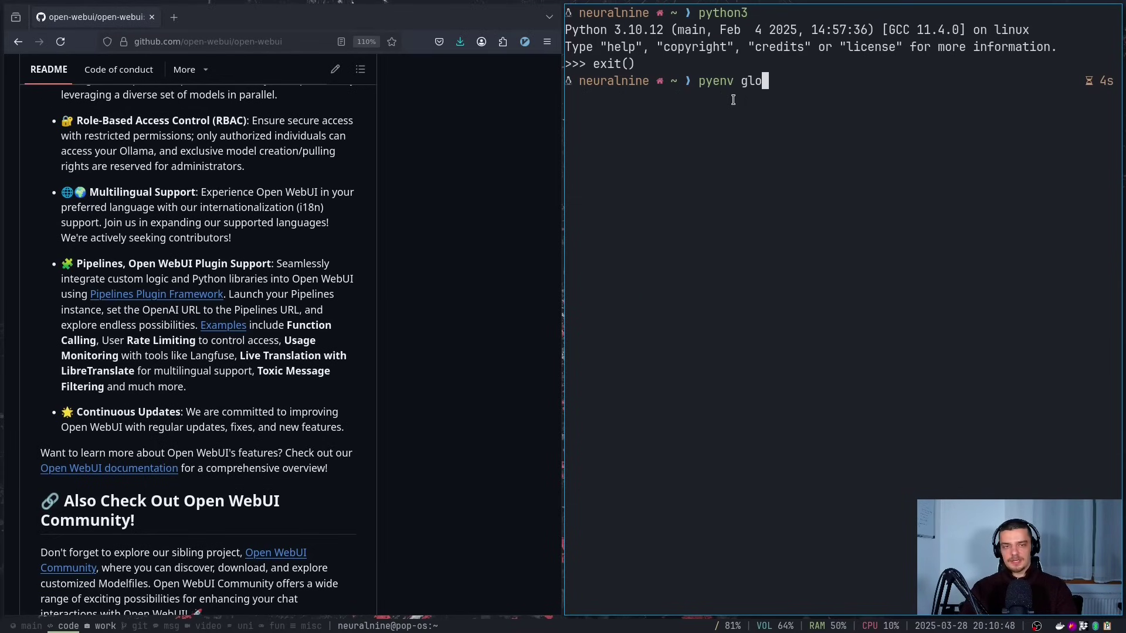
key("Return")
type("python3")
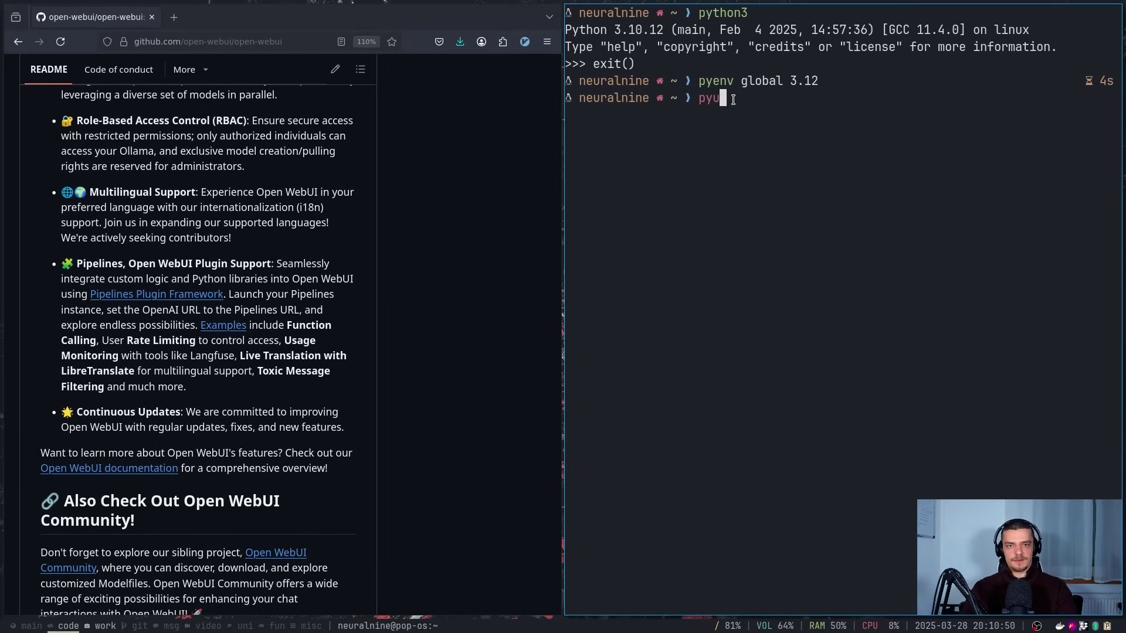
key("Return")
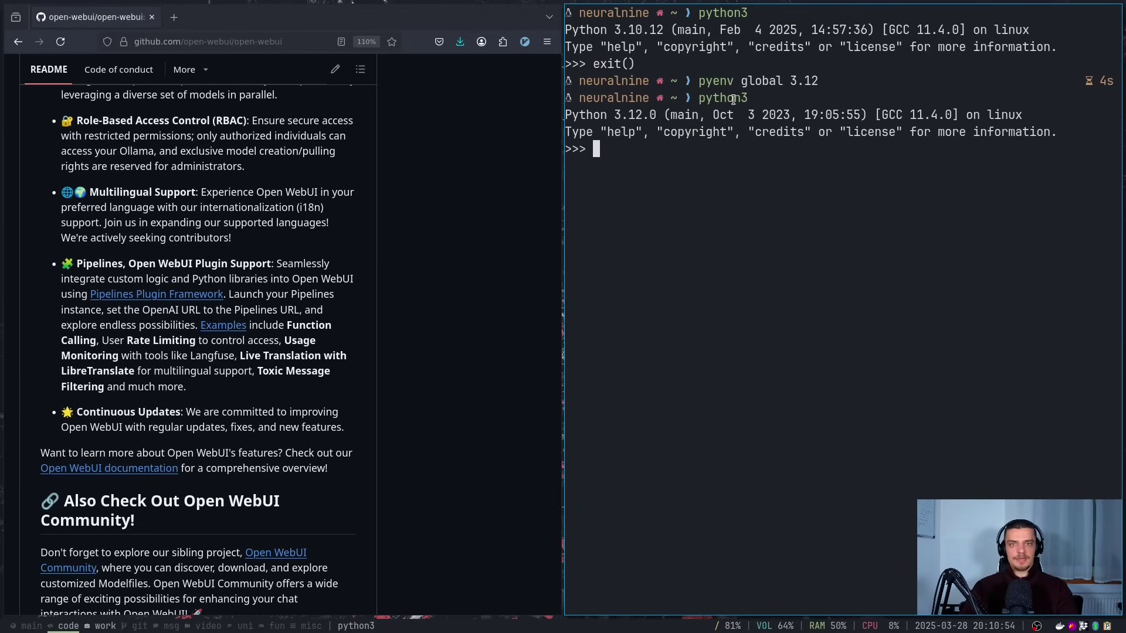
type("exit()")
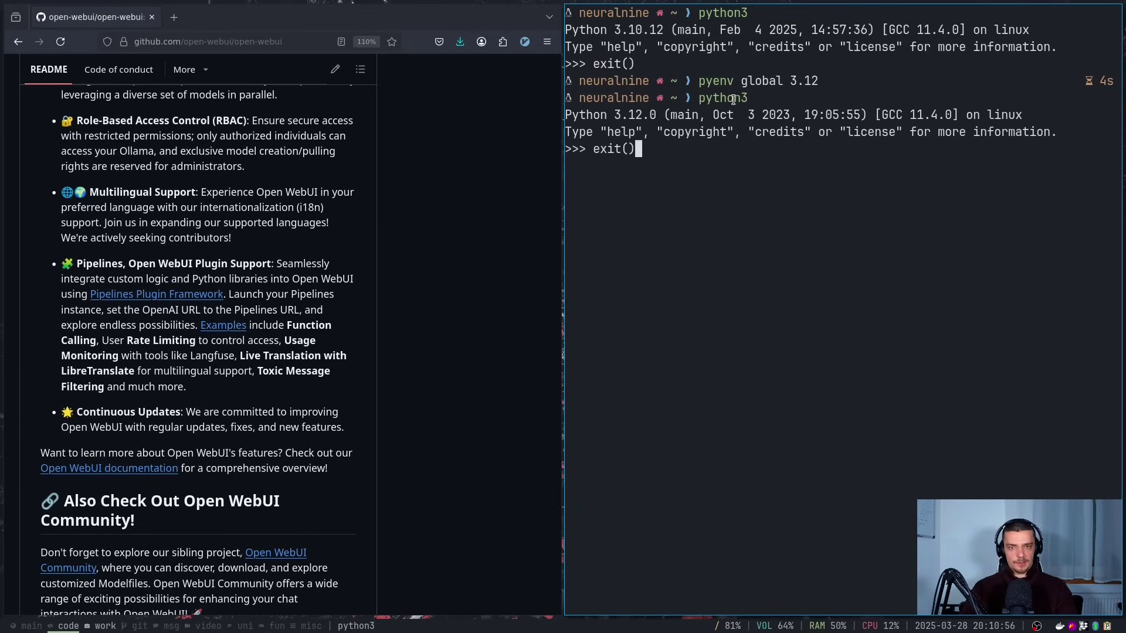
key("Return")
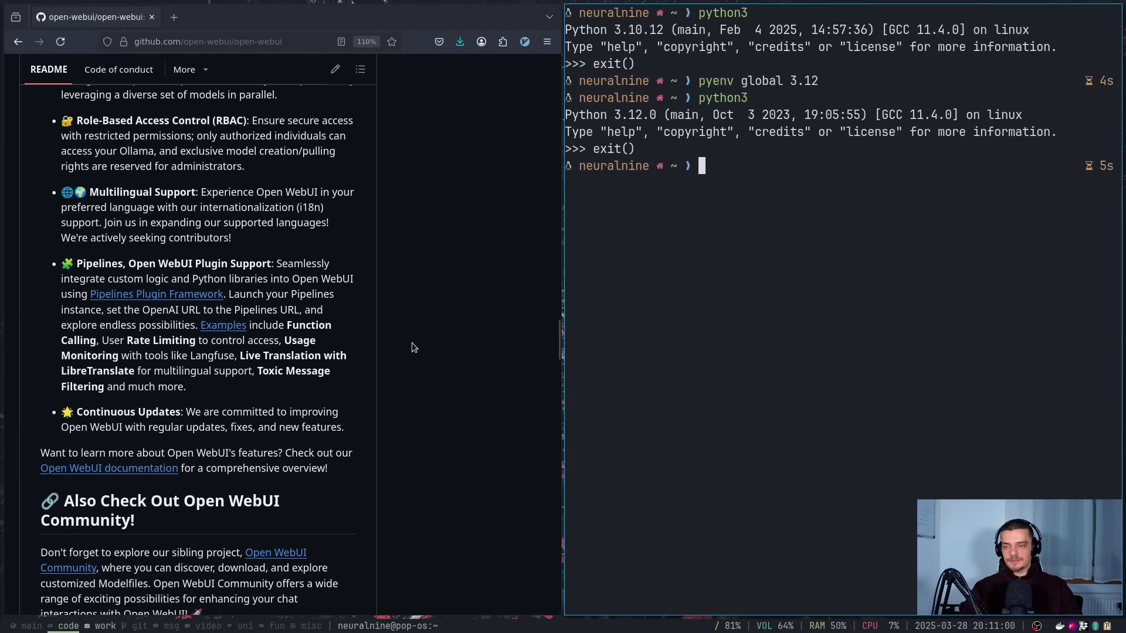
scroll(357, 354, "down", 12)
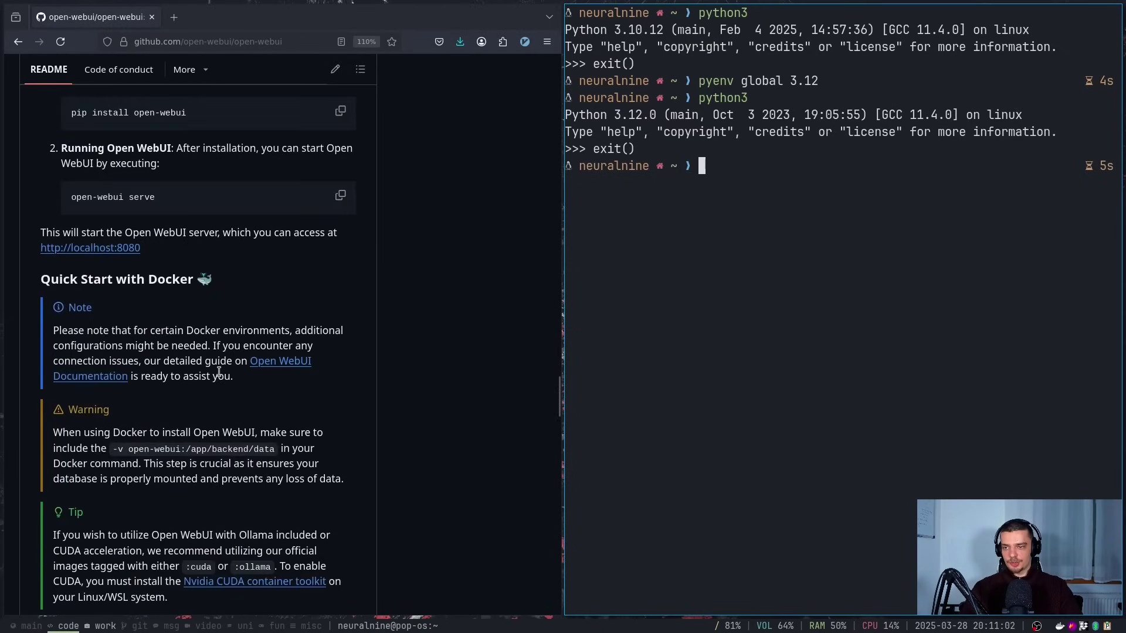
scroll(218, 372, "down", 5)
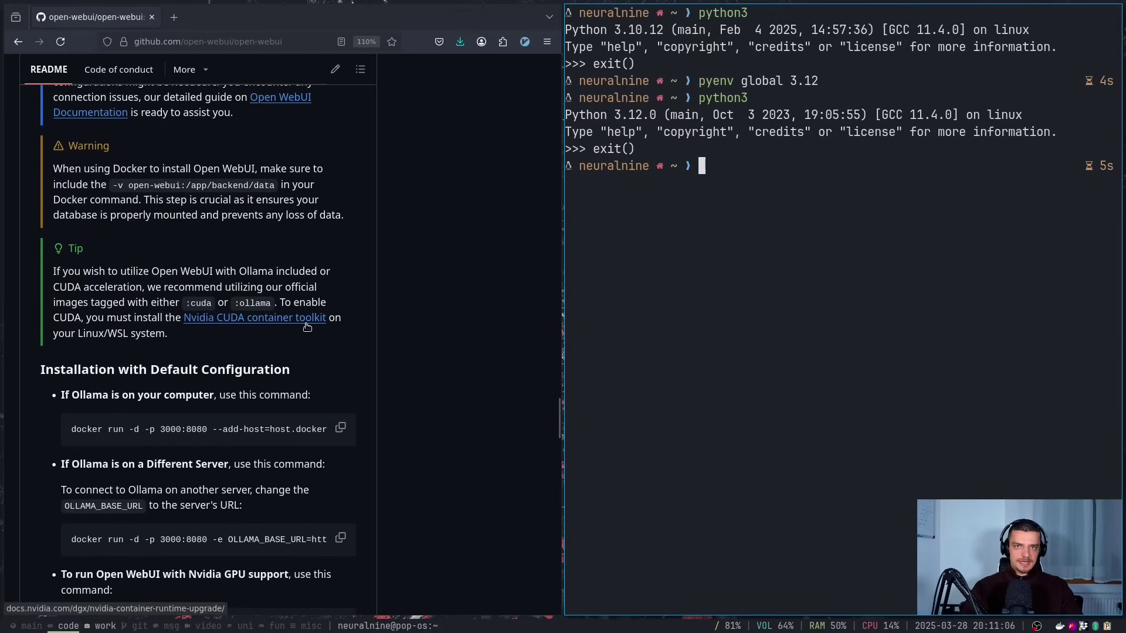
scroll(307, 329, "up", 6)
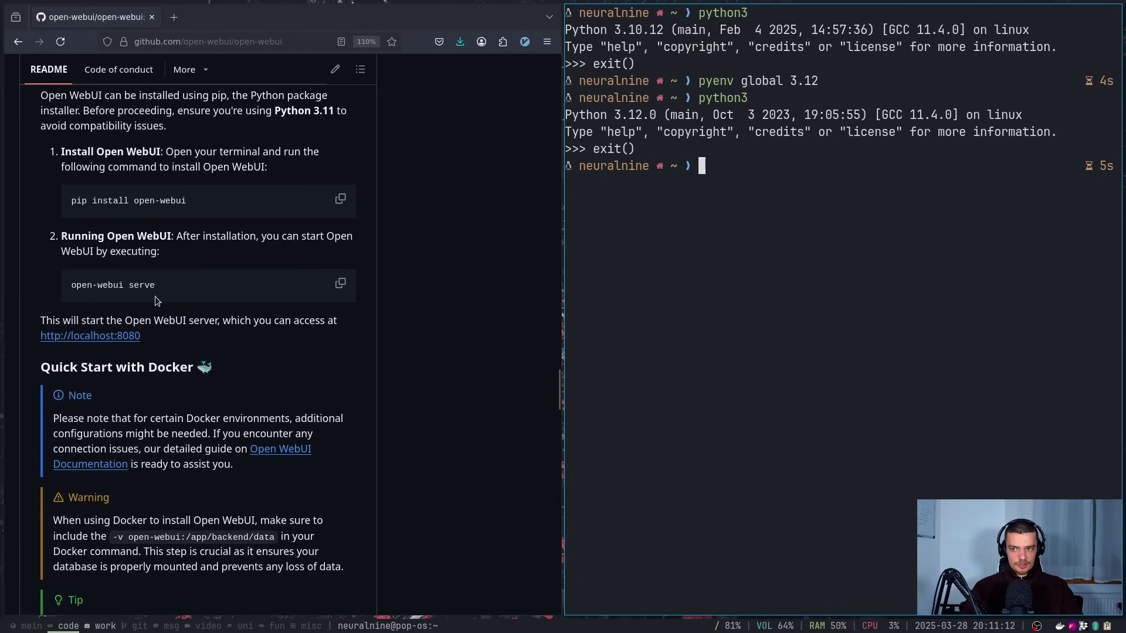
scroll(82, 280, "down", 5)
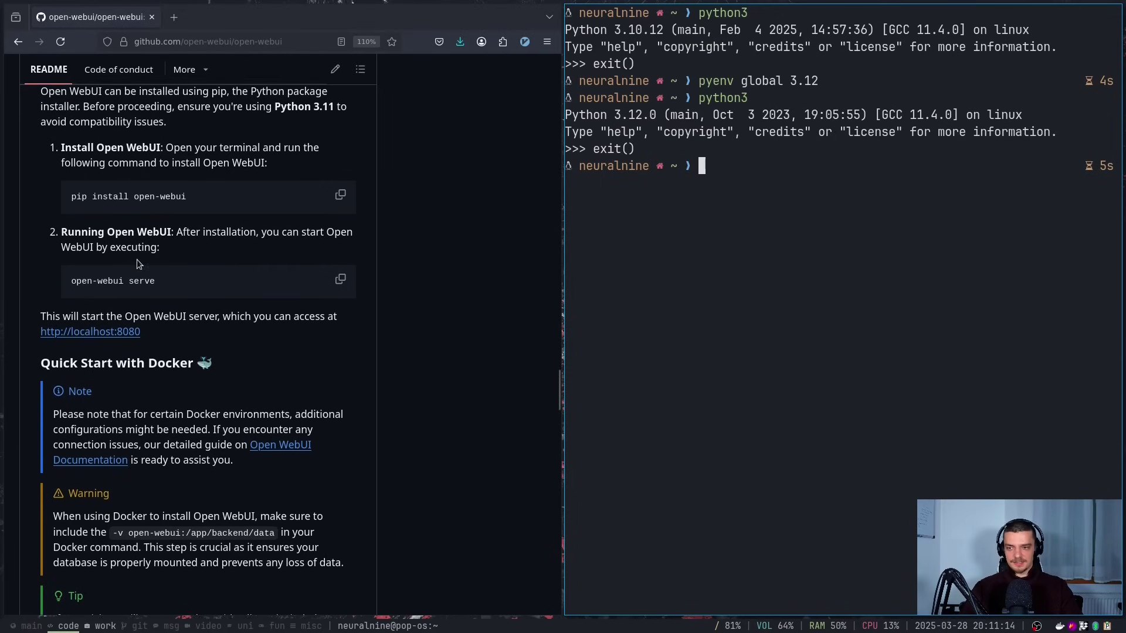
scroll(276, 387, "down", 7)
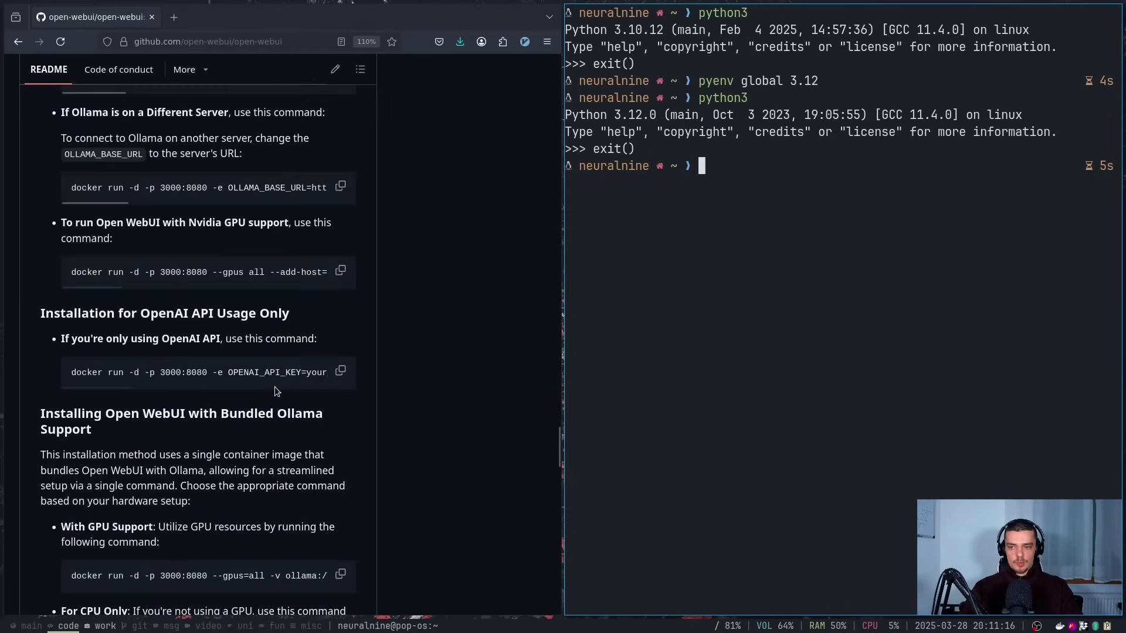
scroll(411, 328, "up", 15)
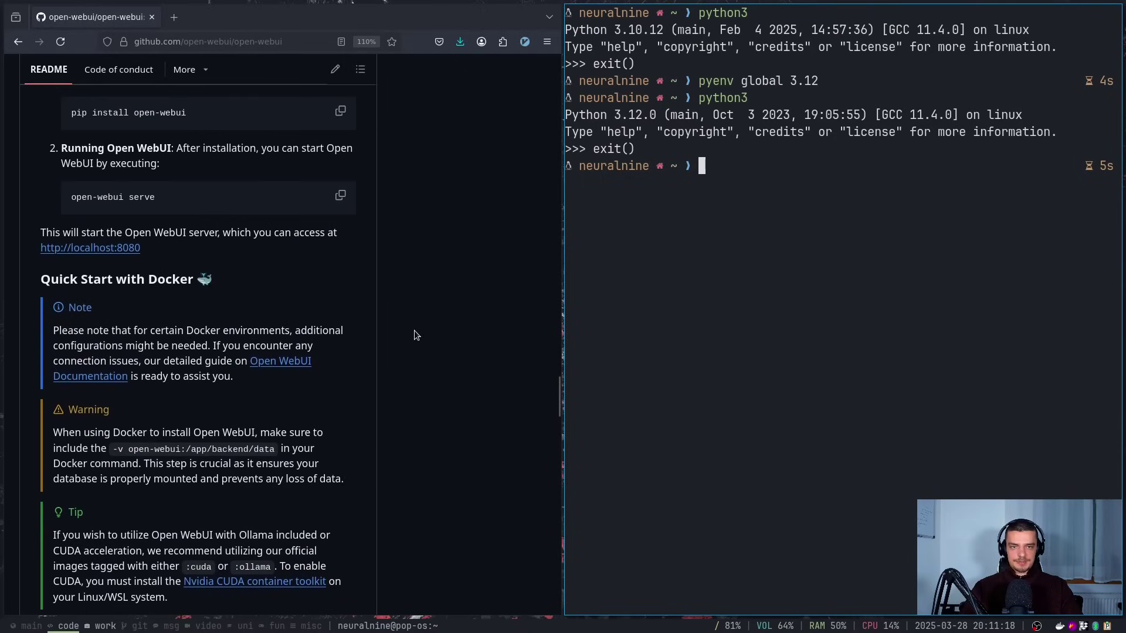
scroll(409, 363, "down", 10)
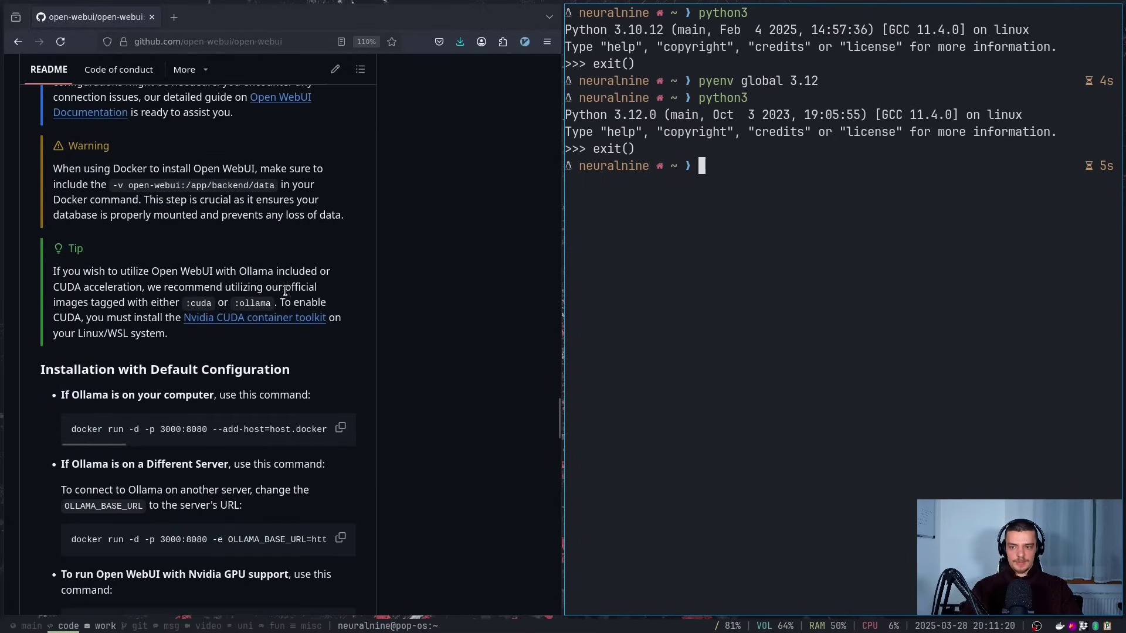
scroll(255, 329, "up", 10)
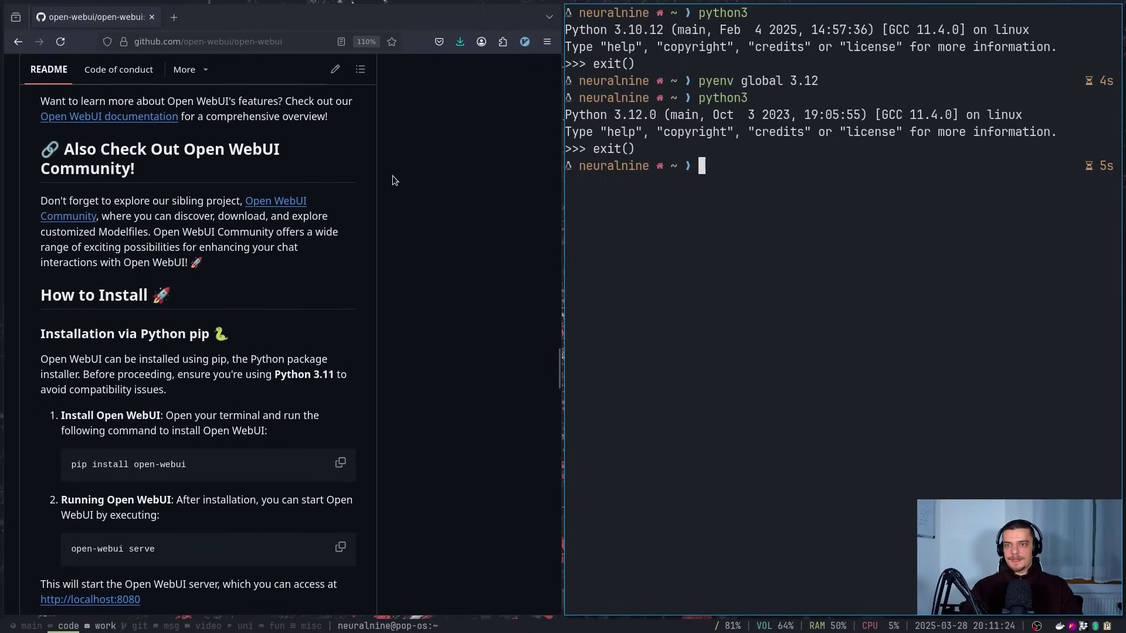
Step: Close the browser, run 'pip3 install open-webui', then launch the server with 'open-webui serve'
left_click(446, 195)
key("super+shift+q")
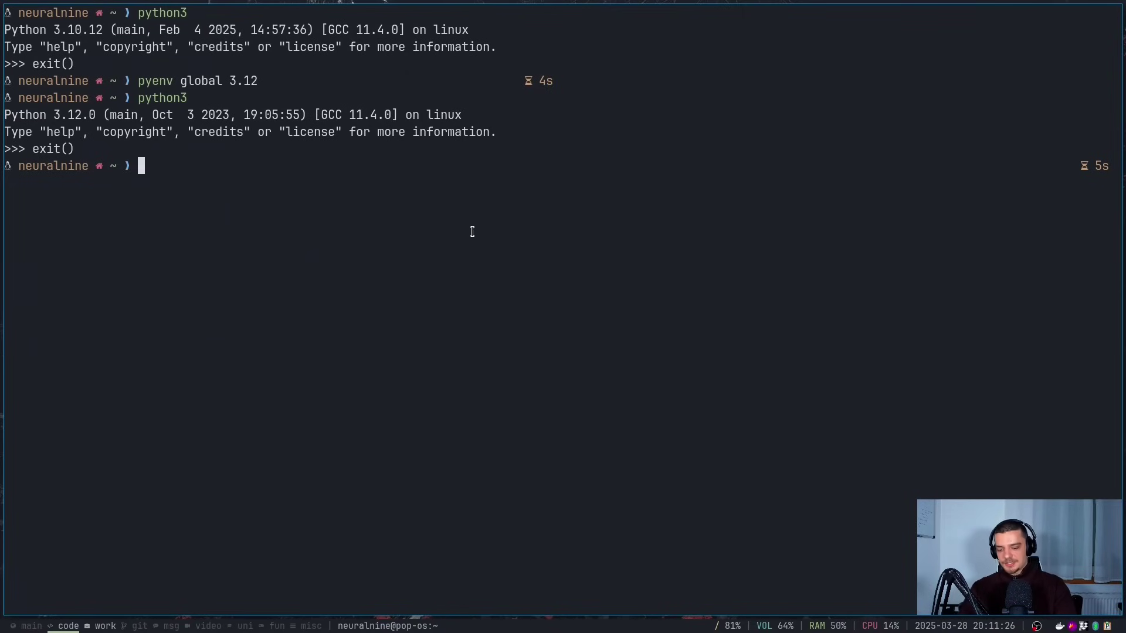
type("pip3 instal")
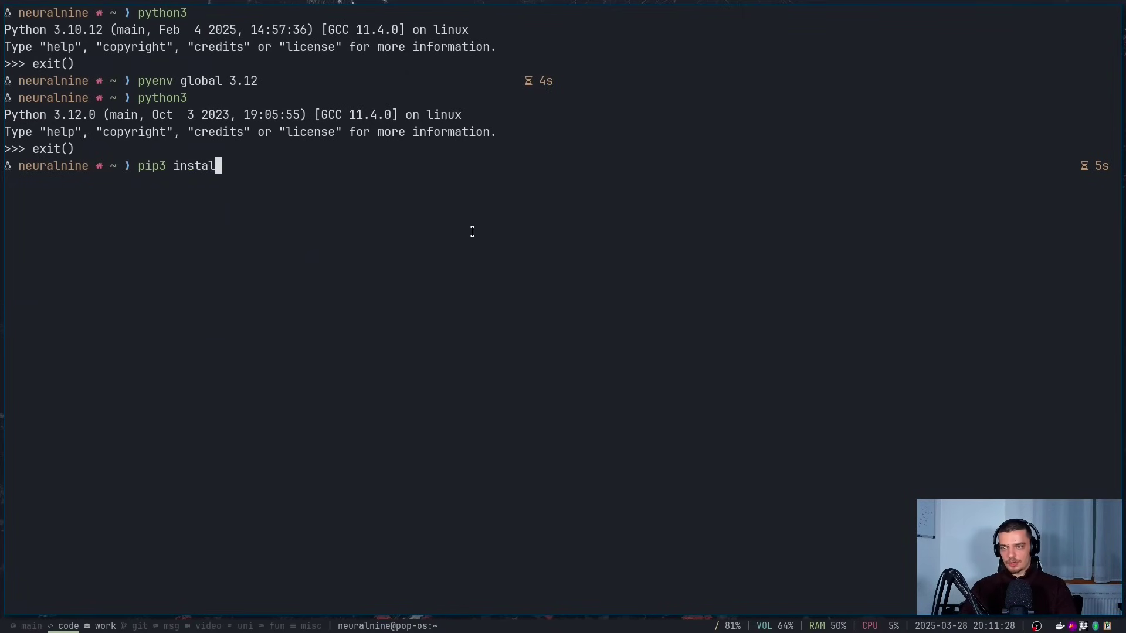
type("l open-webui")
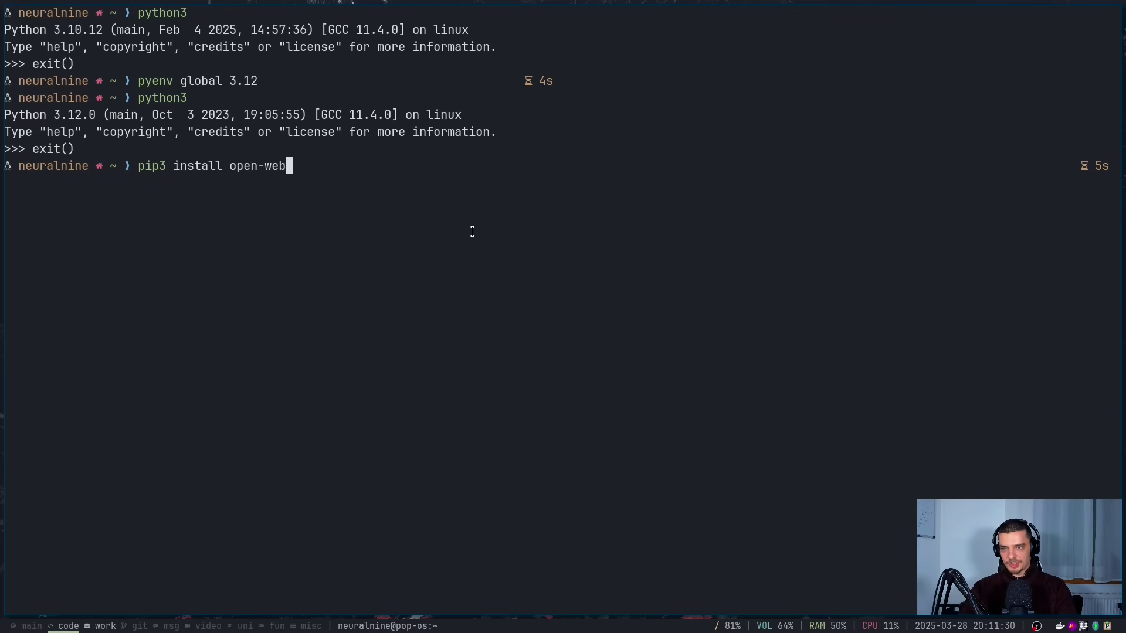
key("Return")
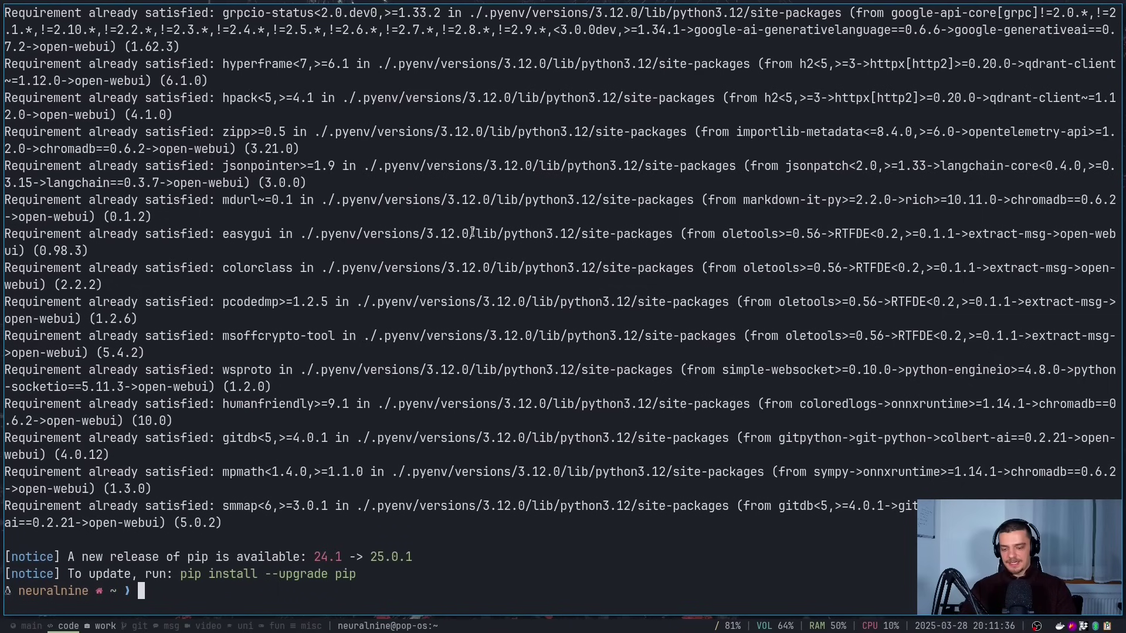
type("op")
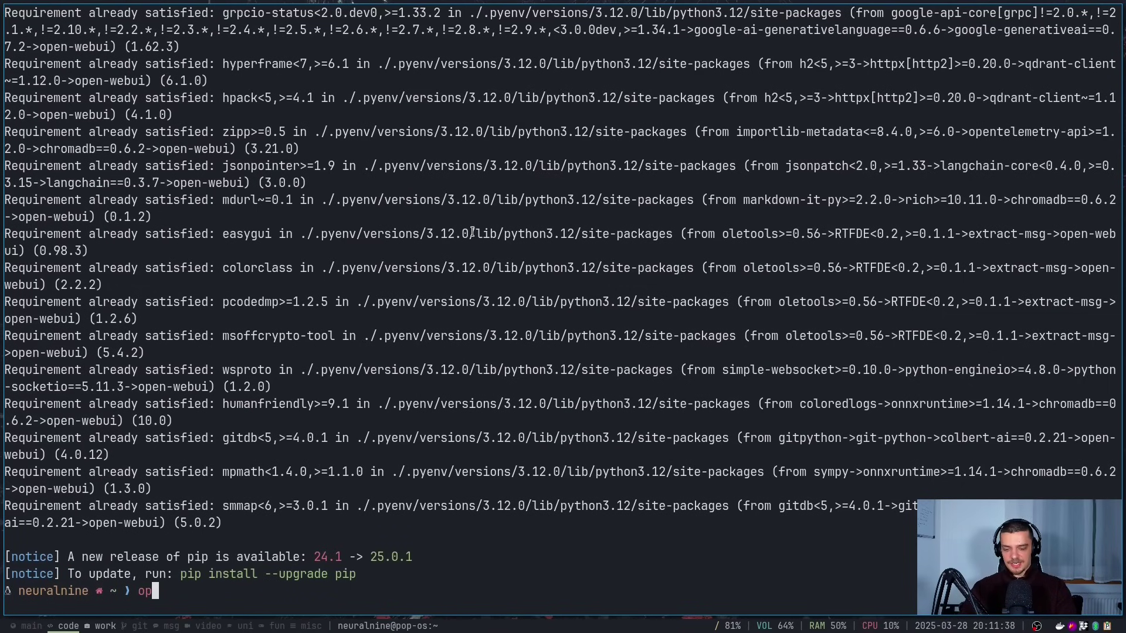
type("en-webui serve")
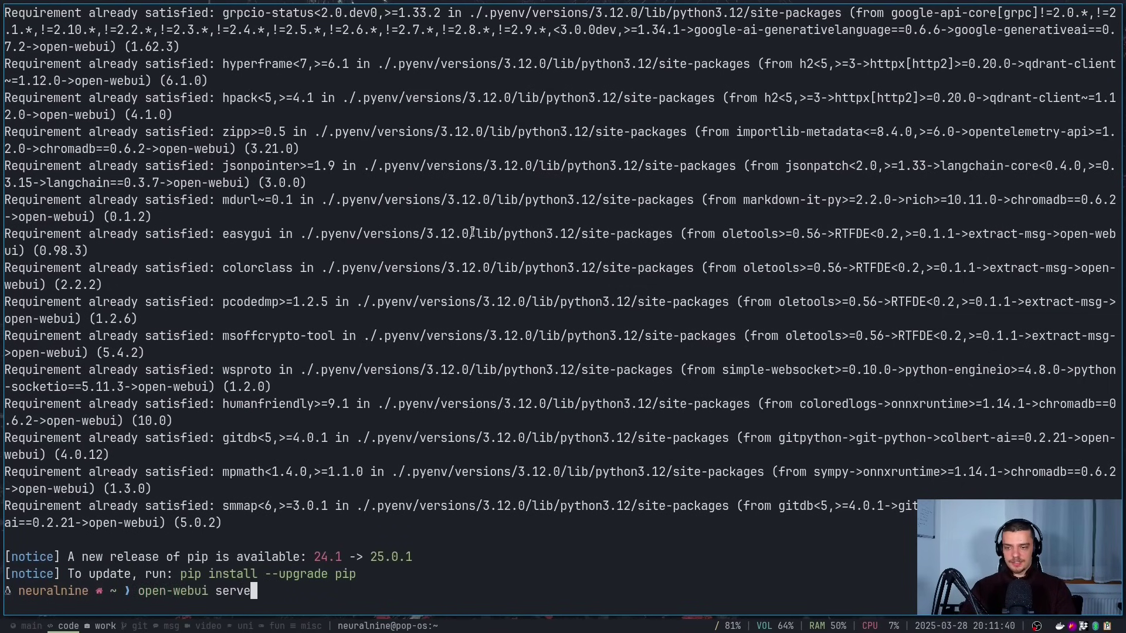
key("Return")
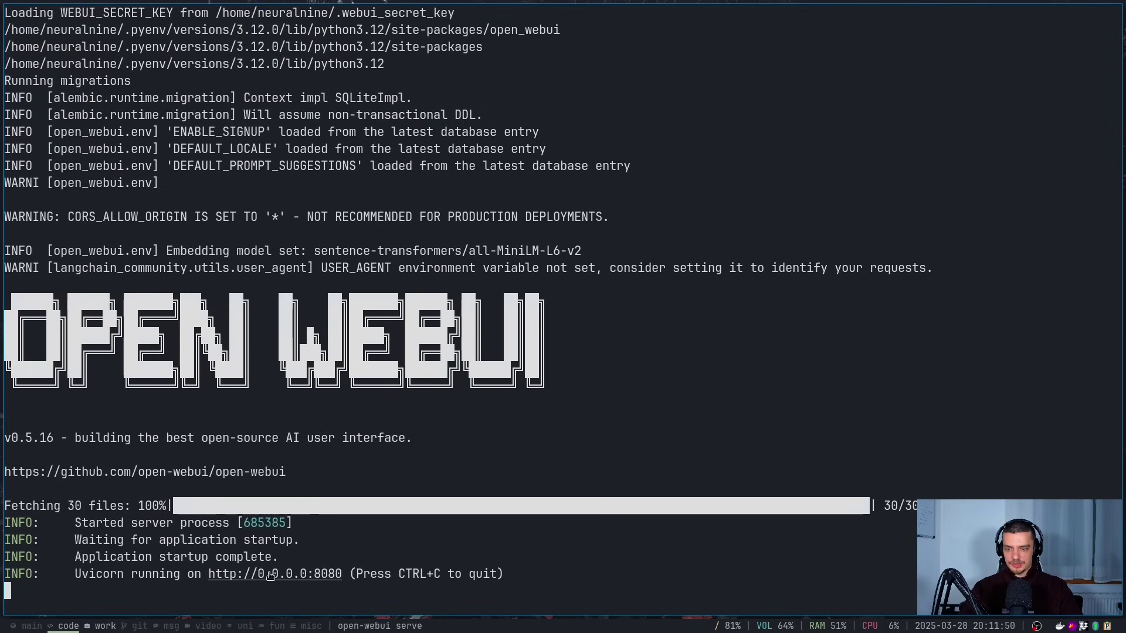
Step: Open 127.0.0.1:8080 full screen and scroll through the model dropdown from Claude to Gemini
left_click(278, 577)
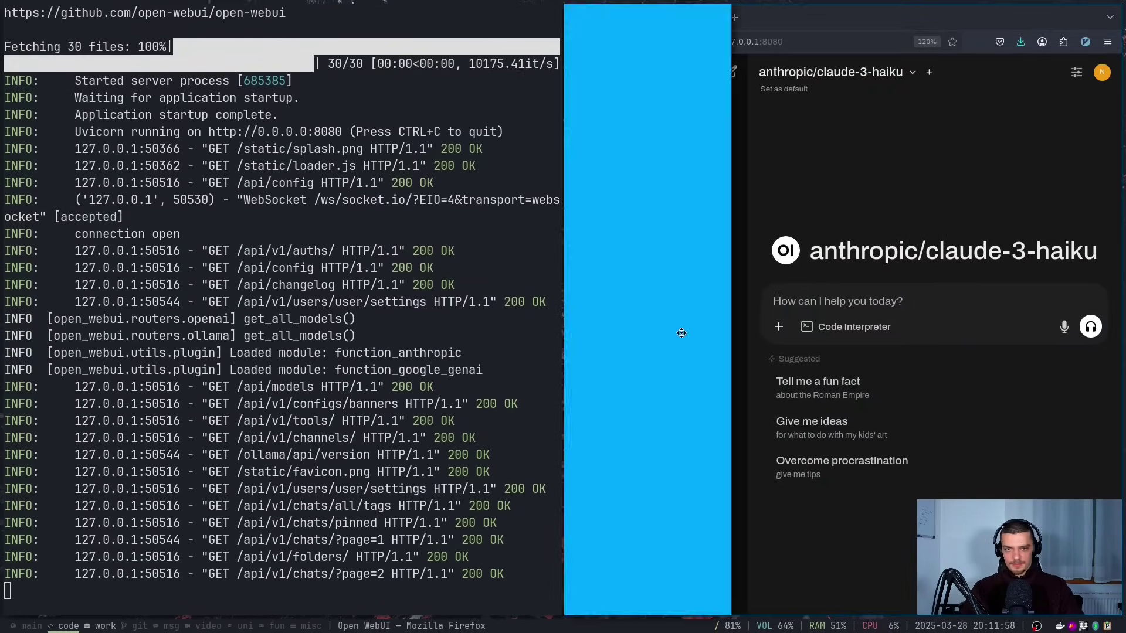
key("super+f")
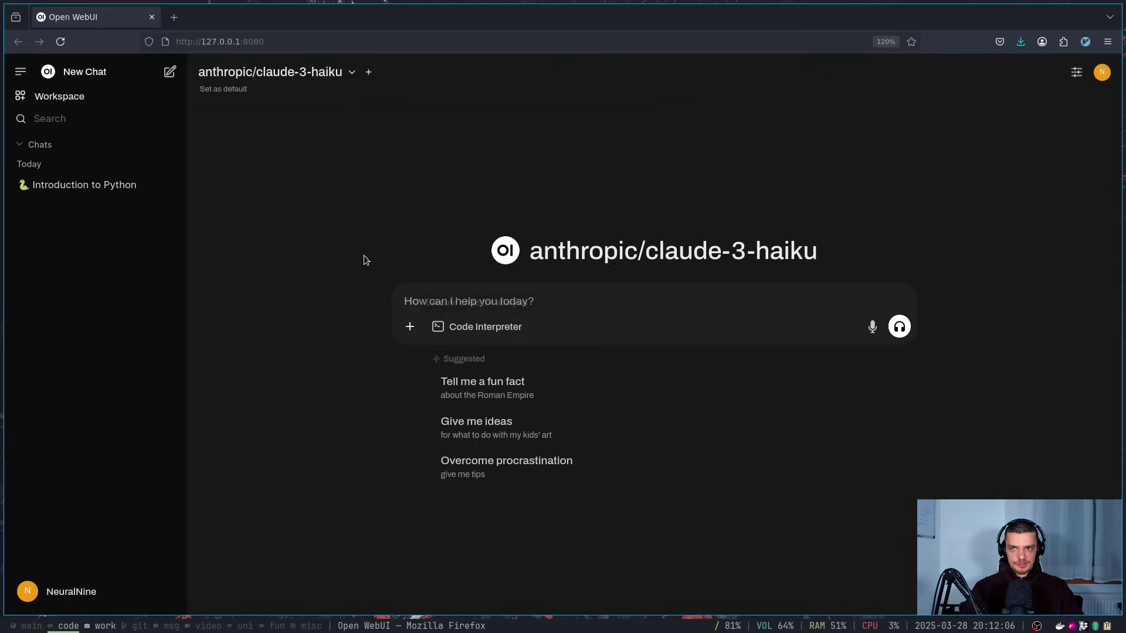
left_click(287, 73)
scroll(333, 193, "down", 15)
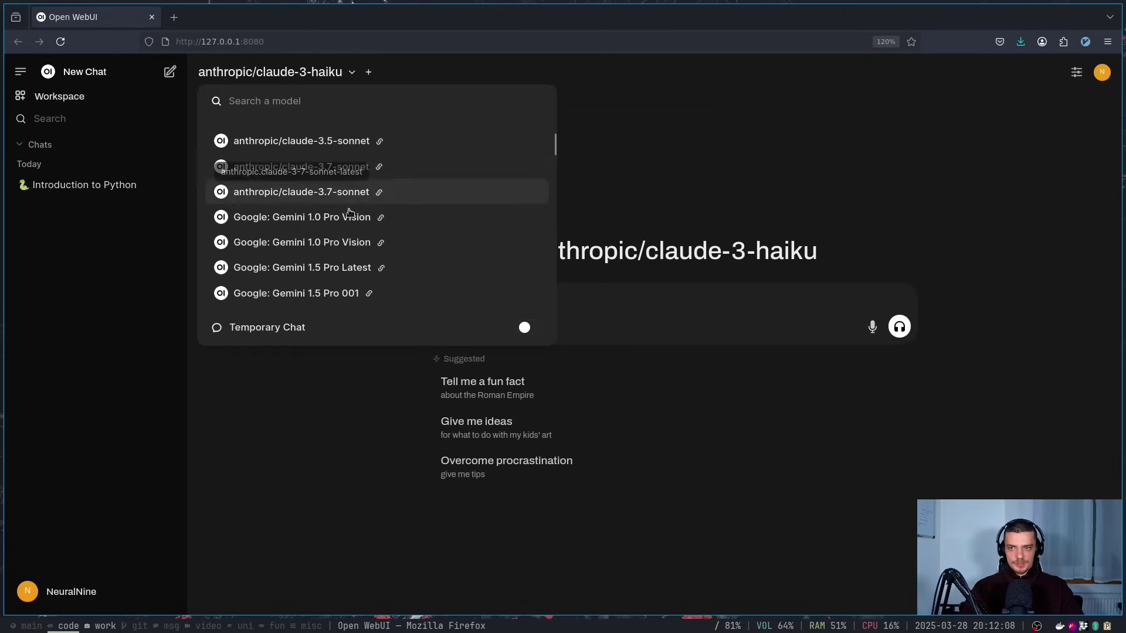
Step: Dismiss the model dropdown, leaving anthropic/claude-3-haiku selected for the new chat
left_click(278, 441)
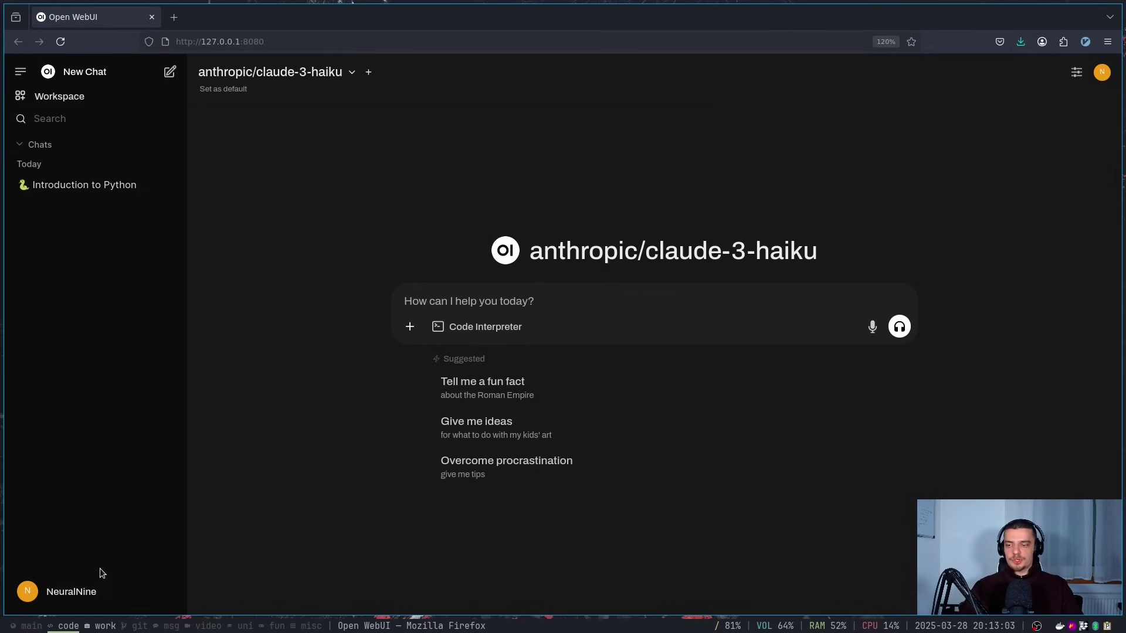
Step: Open a blank Add Connection form under the user Settings' Connections section
left_click(73, 594)
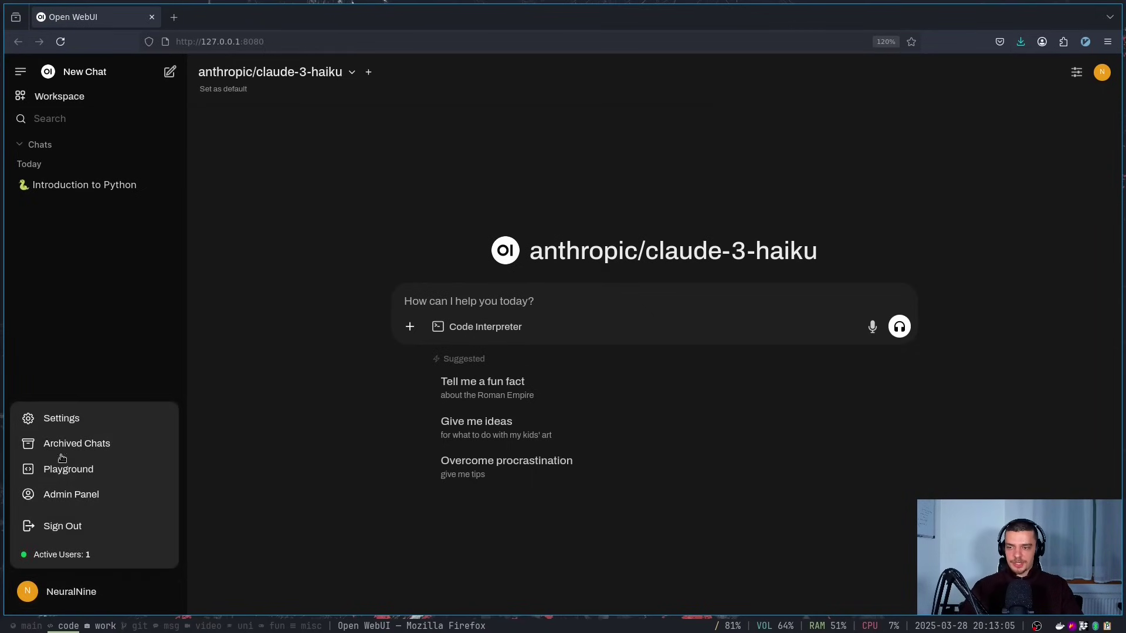
left_click(59, 419)
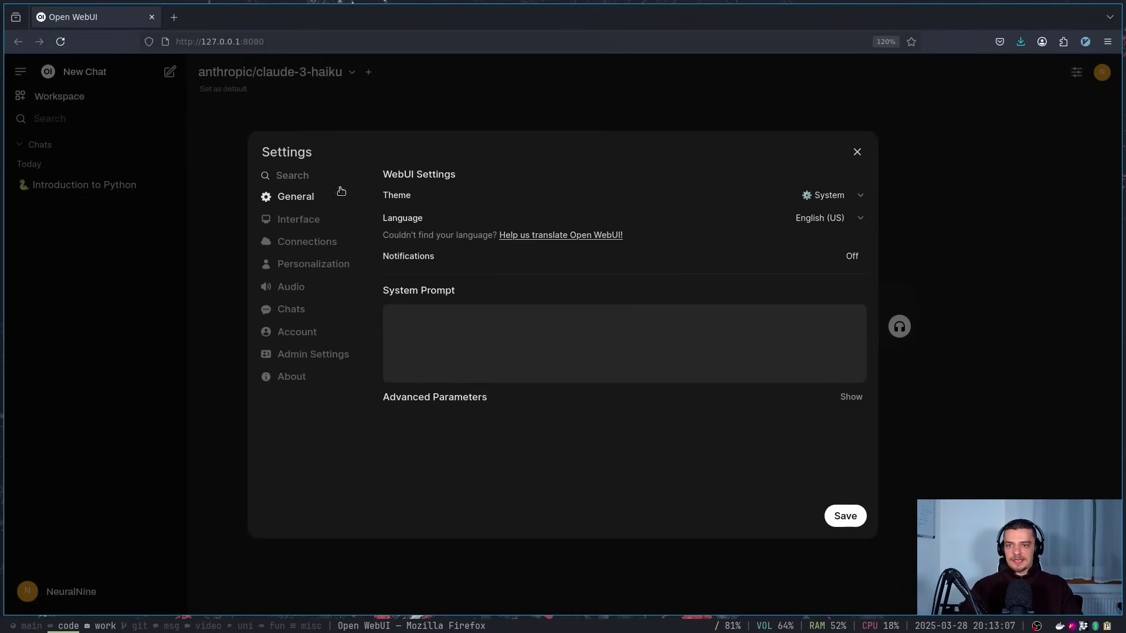
left_click(284, 243)
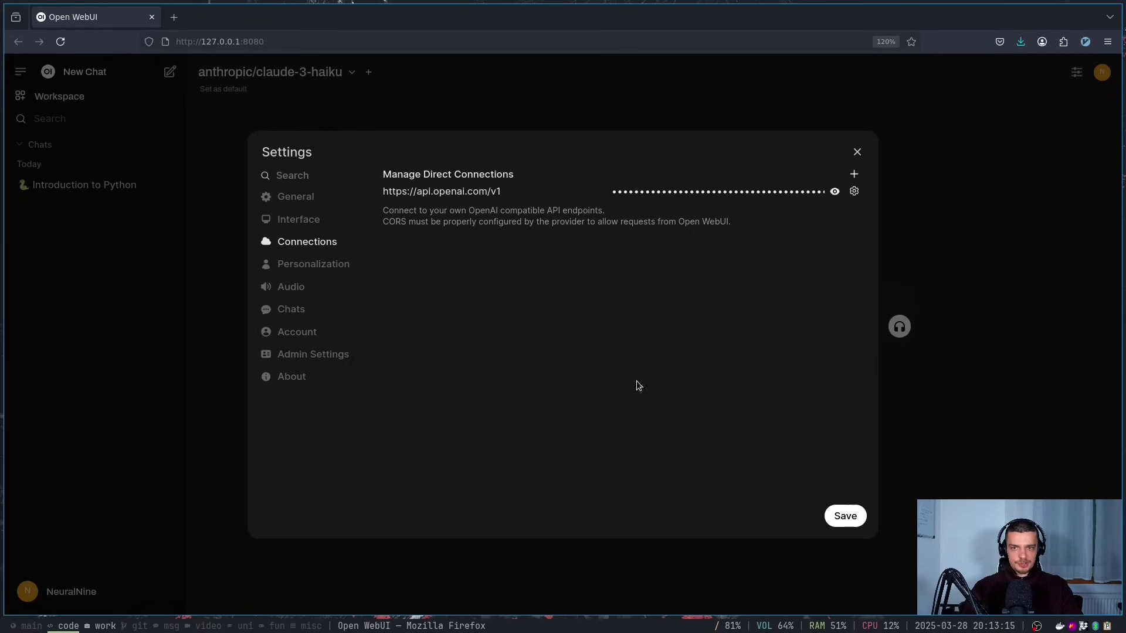
left_click(854, 174)
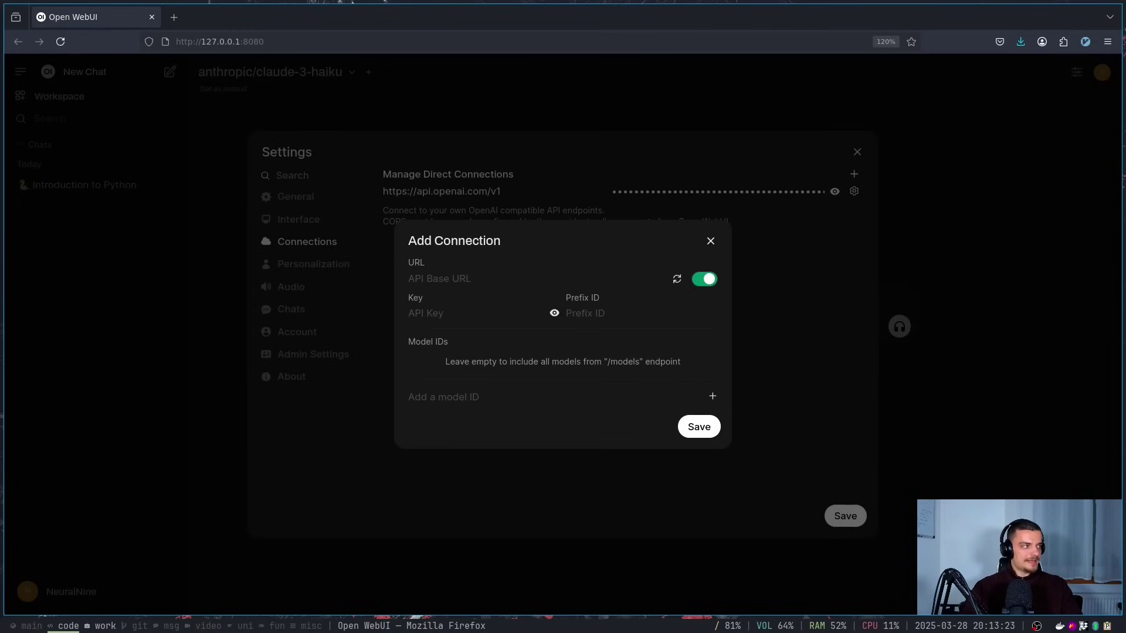
key("alt+Tab")
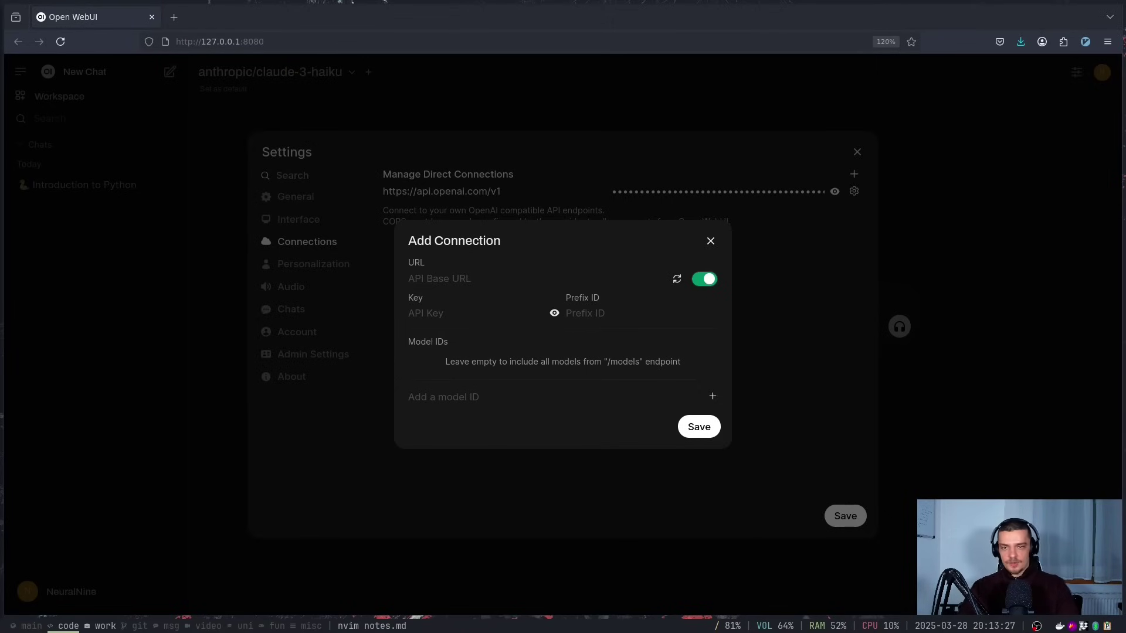
left_click(572, 280)
type("https://api.openai.com/v1")
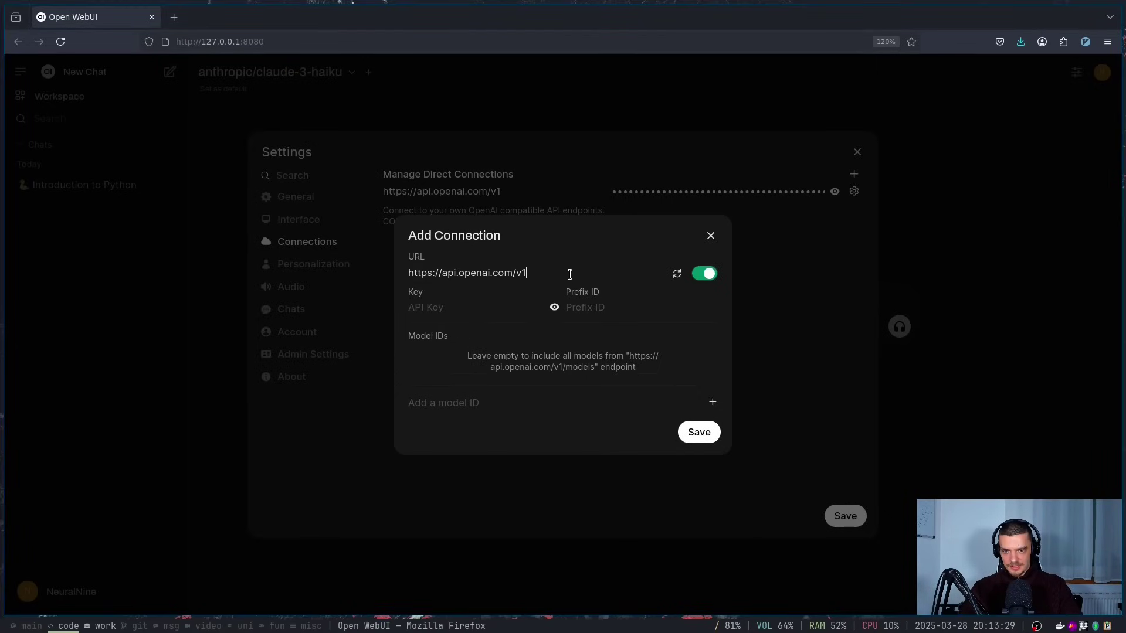
left_click_drag(569, 274, 362, 267)
left_click(449, 272)
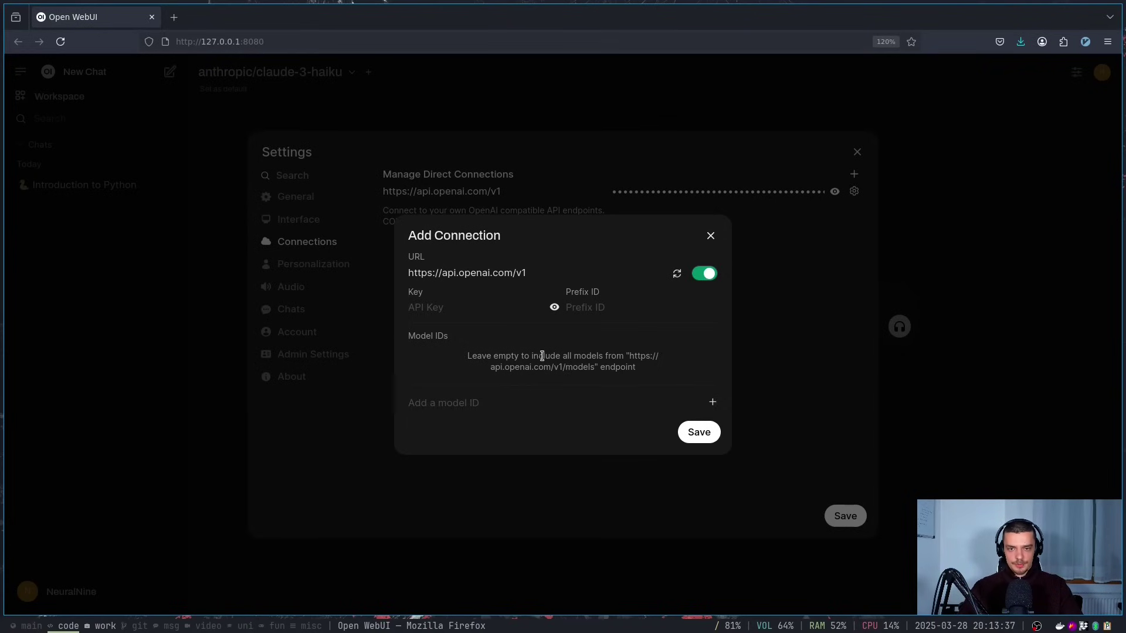
left_click(505, 273)
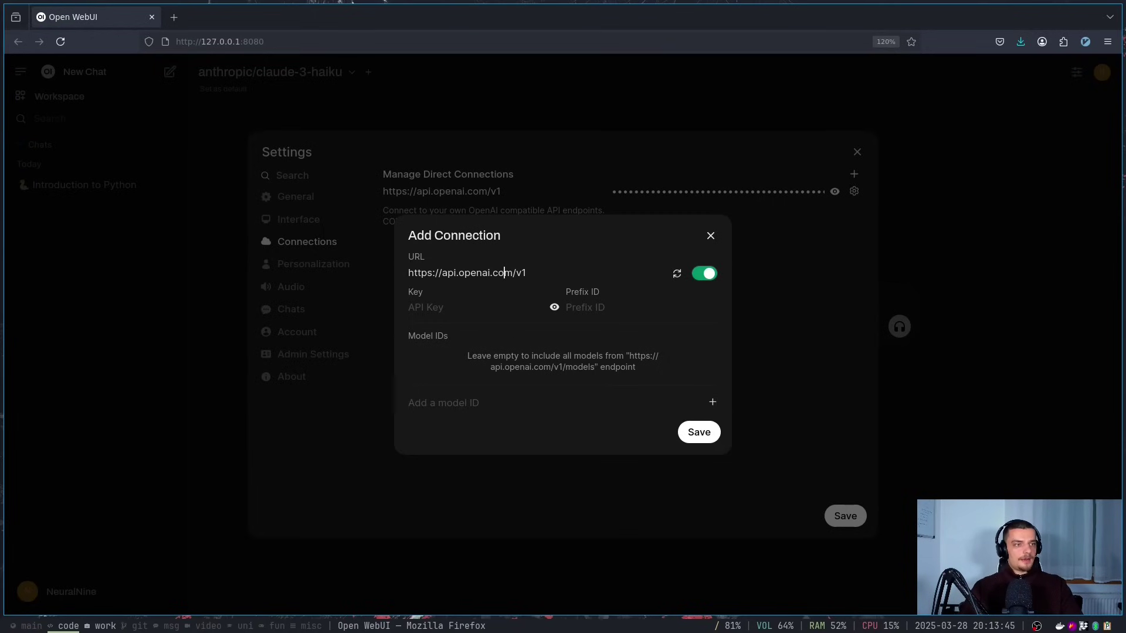
key("super+Return")
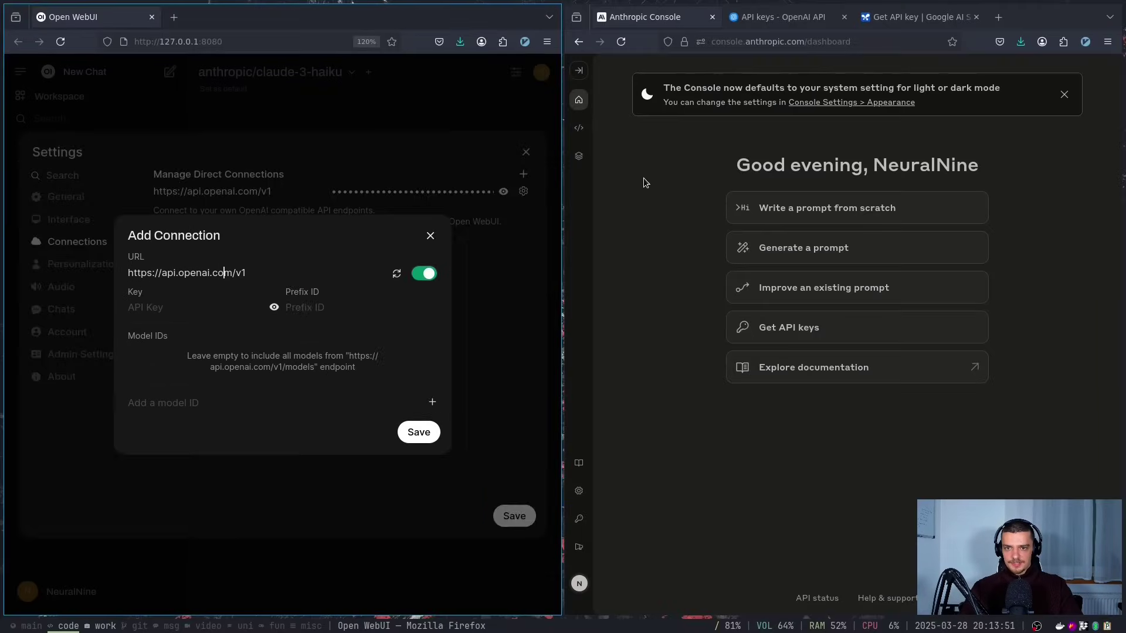
Step: Show the Anthropic, OpenAI and Google AI Studio API keys pages, tiling AI Studio beside Open WebUI
key("F11")
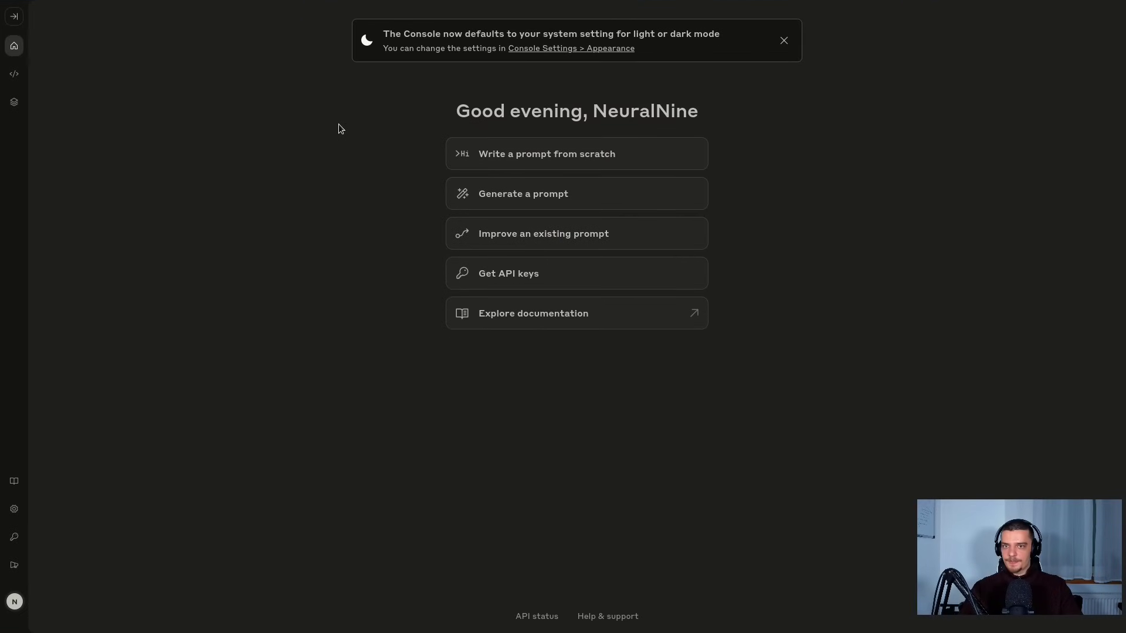
left_click(13, 17)
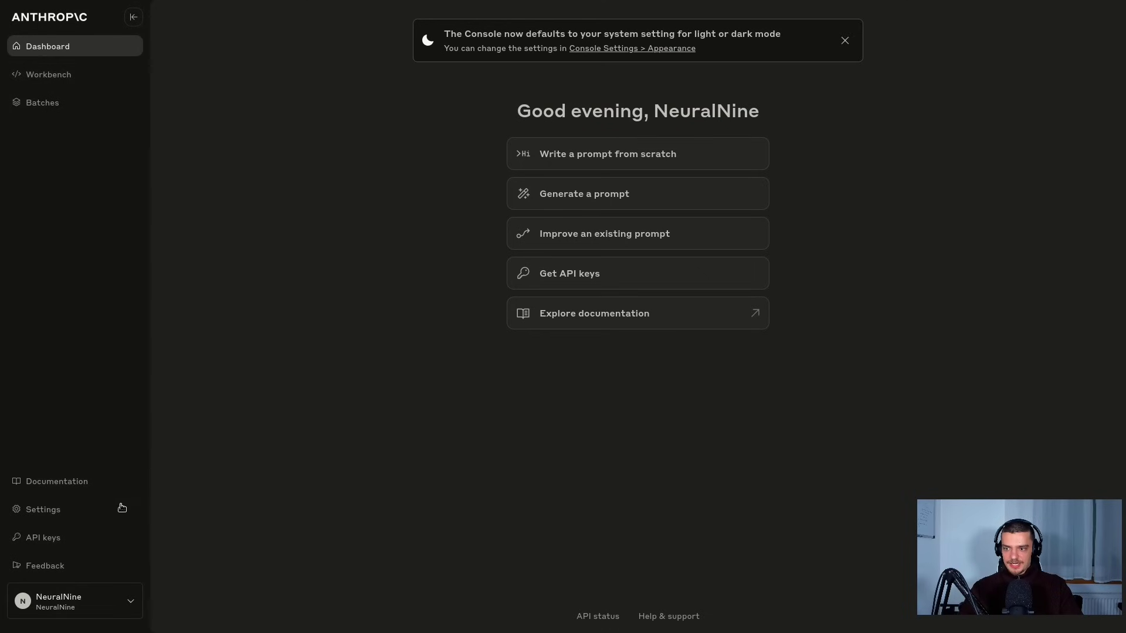
left_click(239, 17)
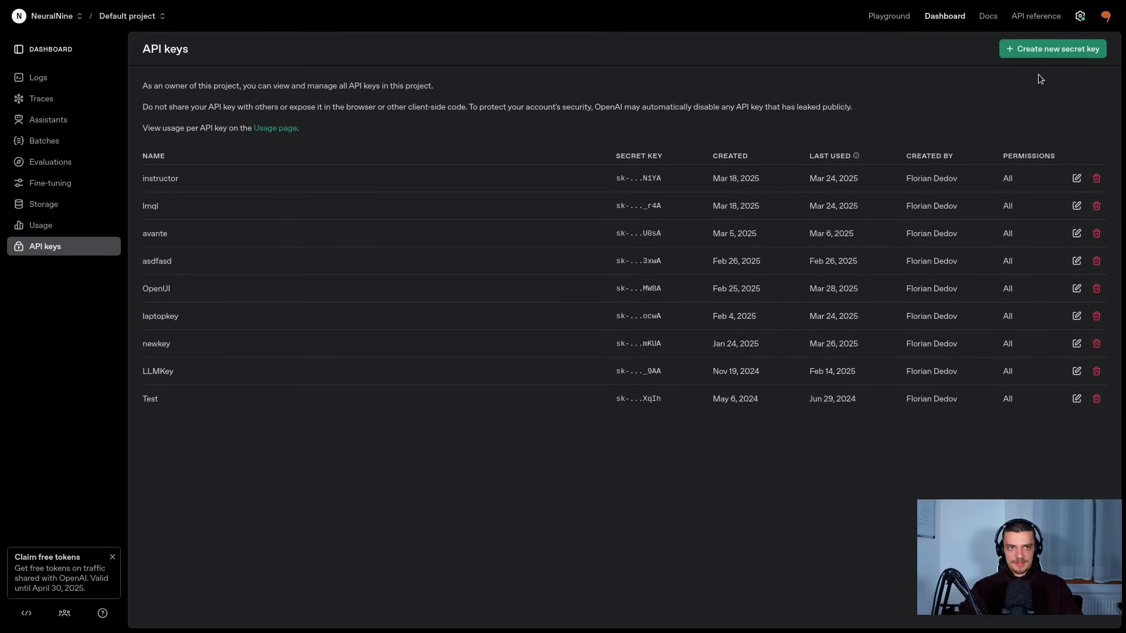
left_click(356, 11)
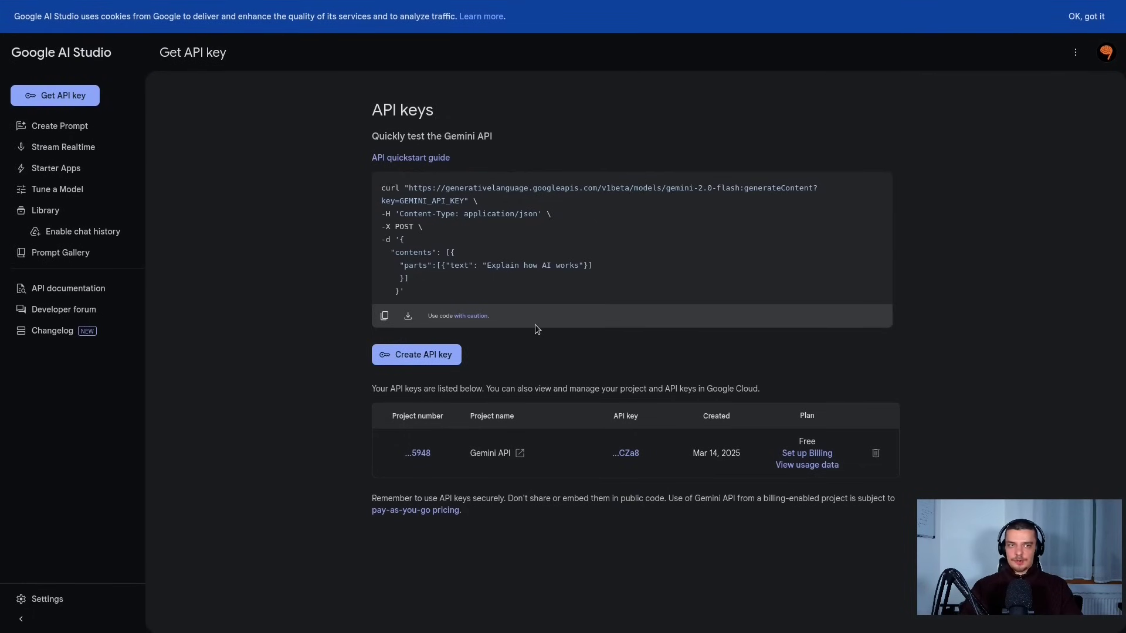
key("F11")
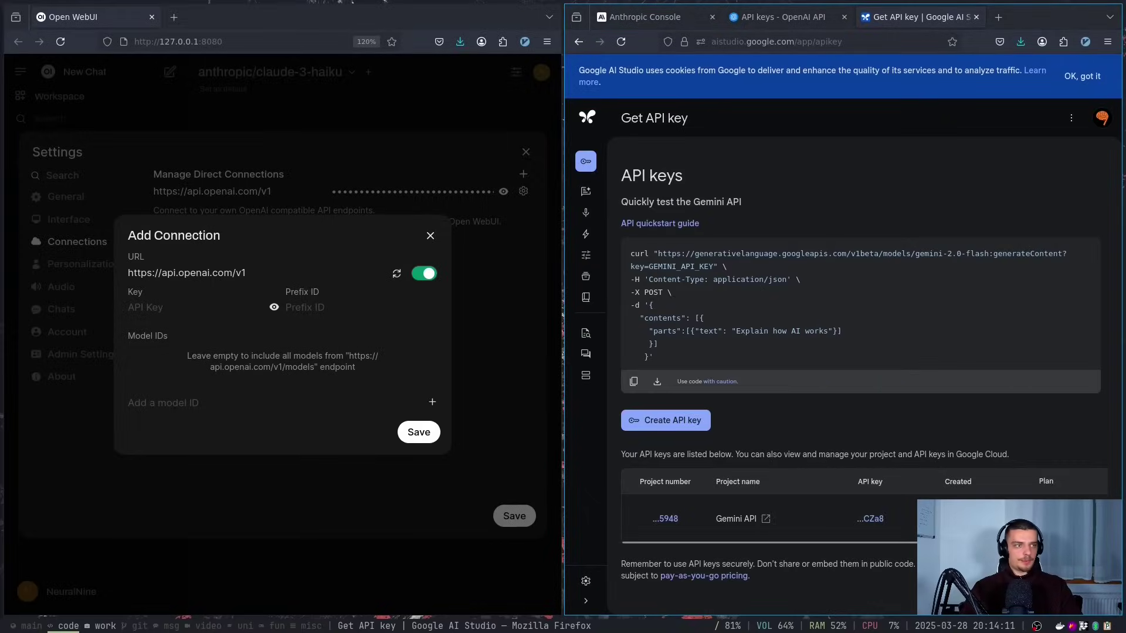
Step: Close AI Studio and cancel the unfinished Add Connection form without saving
key("super+shift+q")
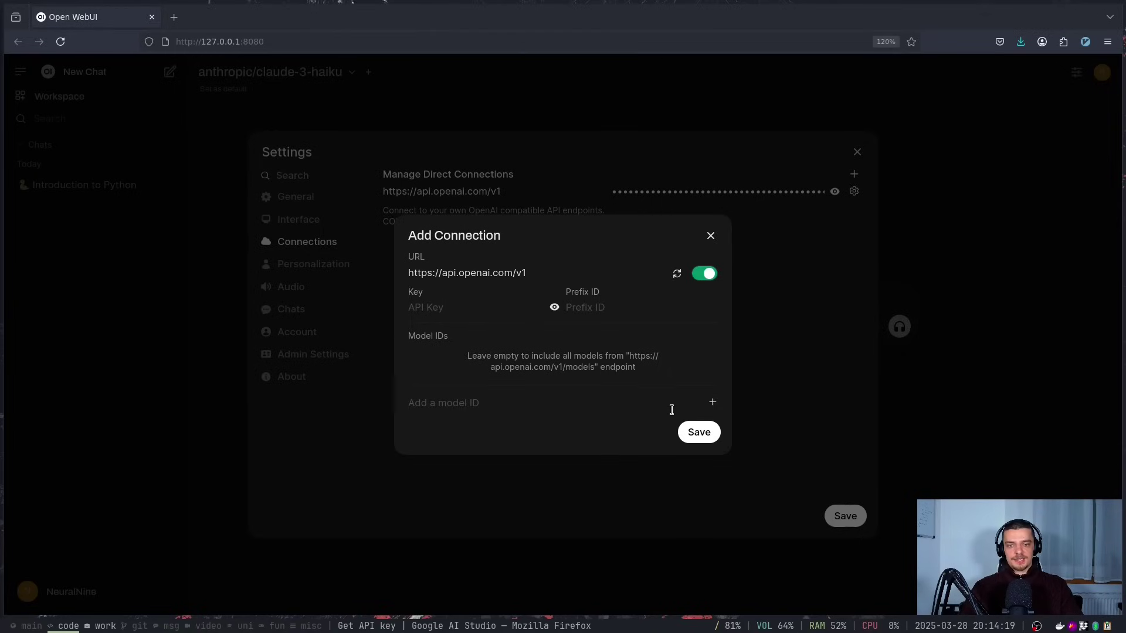
left_click(452, 403)
type("gpt-4o")
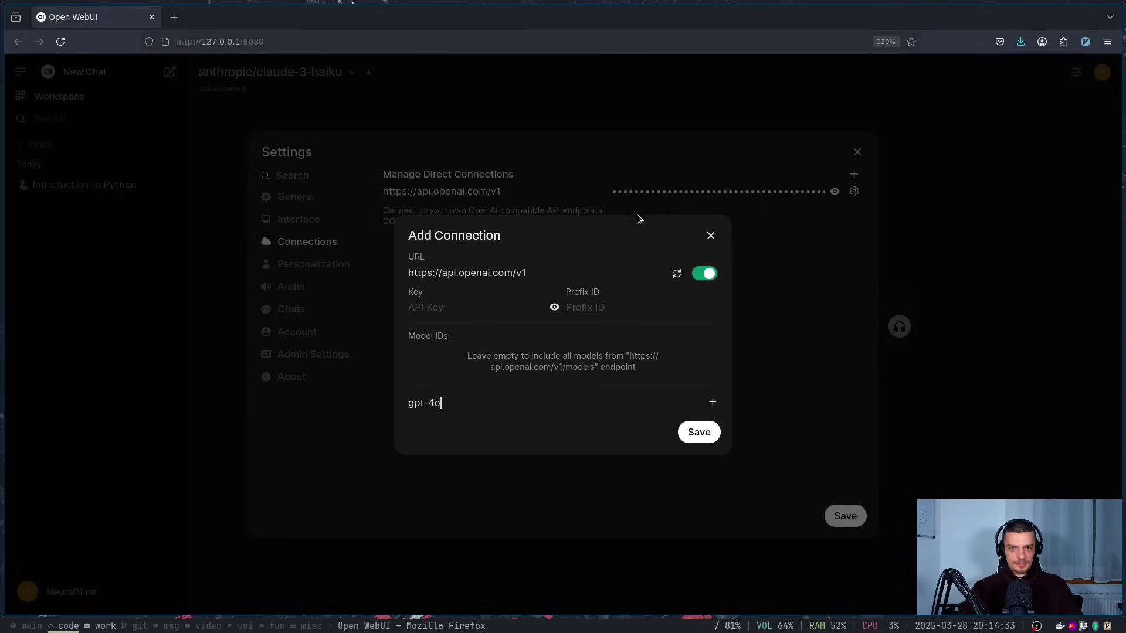
left_click(711, 237)
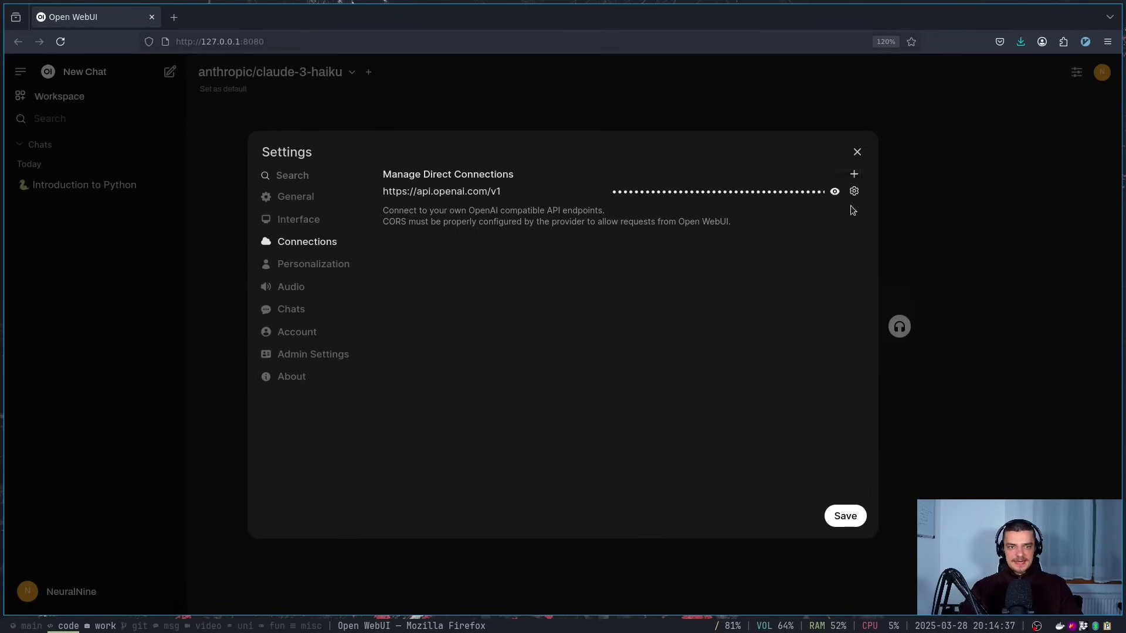
Step: Close the settings and scroll through the chat's model selector list
left_click(857, 152)
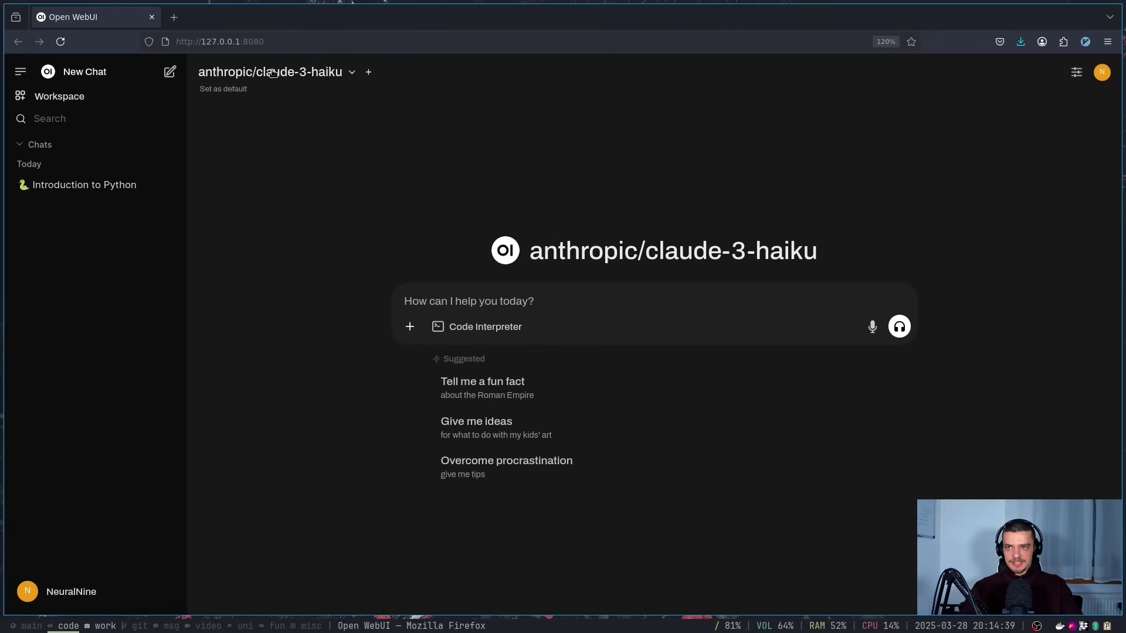
left_click(272, 72)
scroll(261, 229, "down", 10)
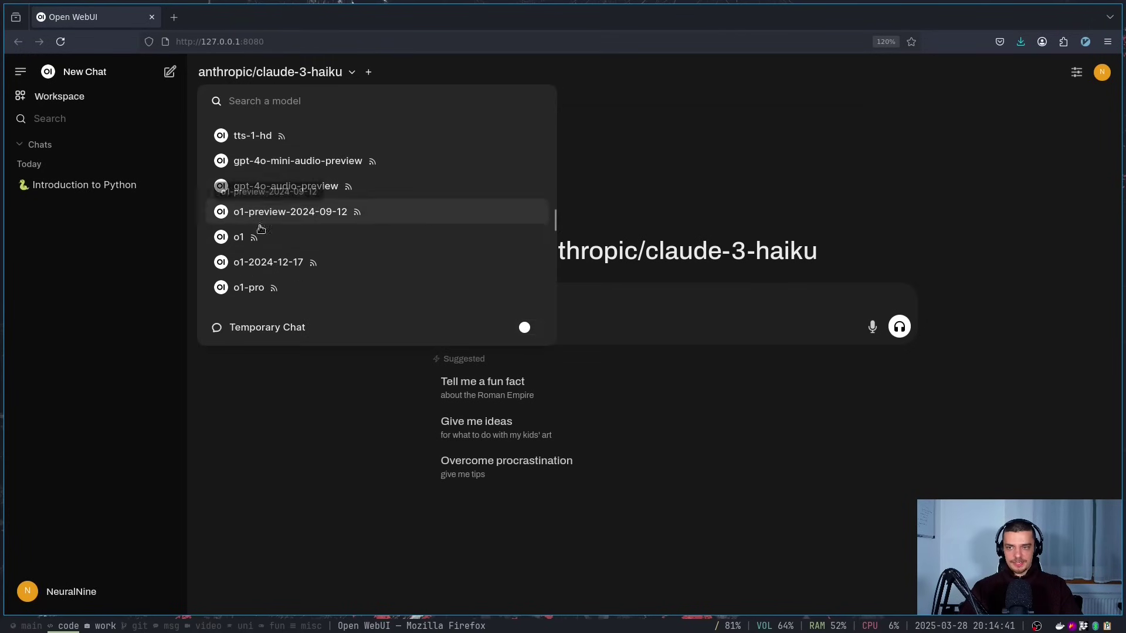
scroll(258, 194, "up", 10)
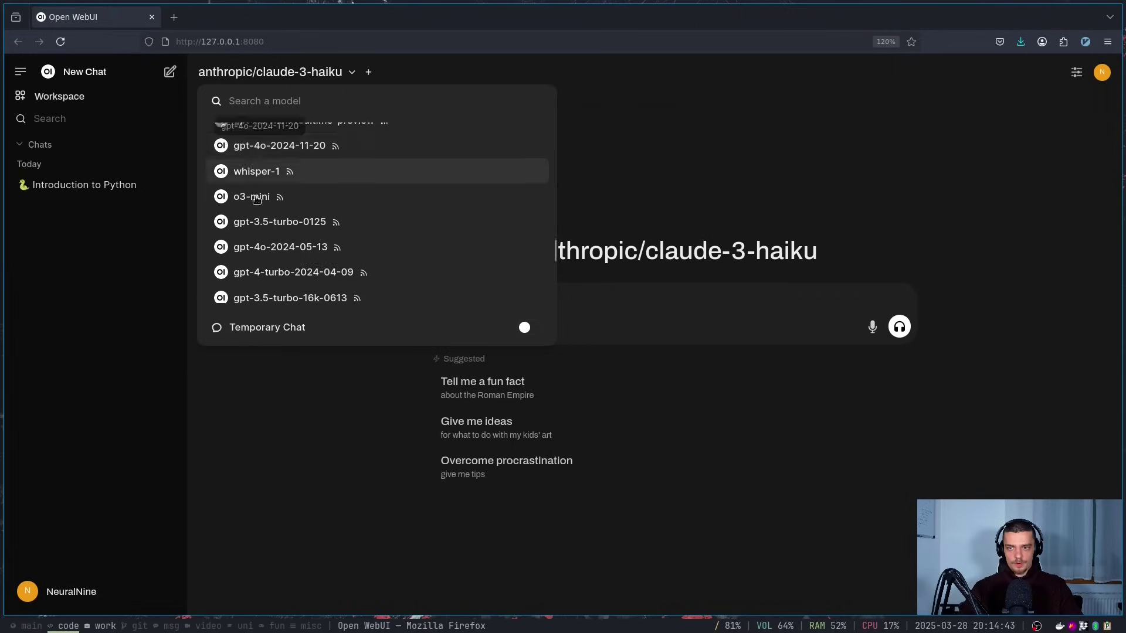
scroll(257, 200, "down", 10)
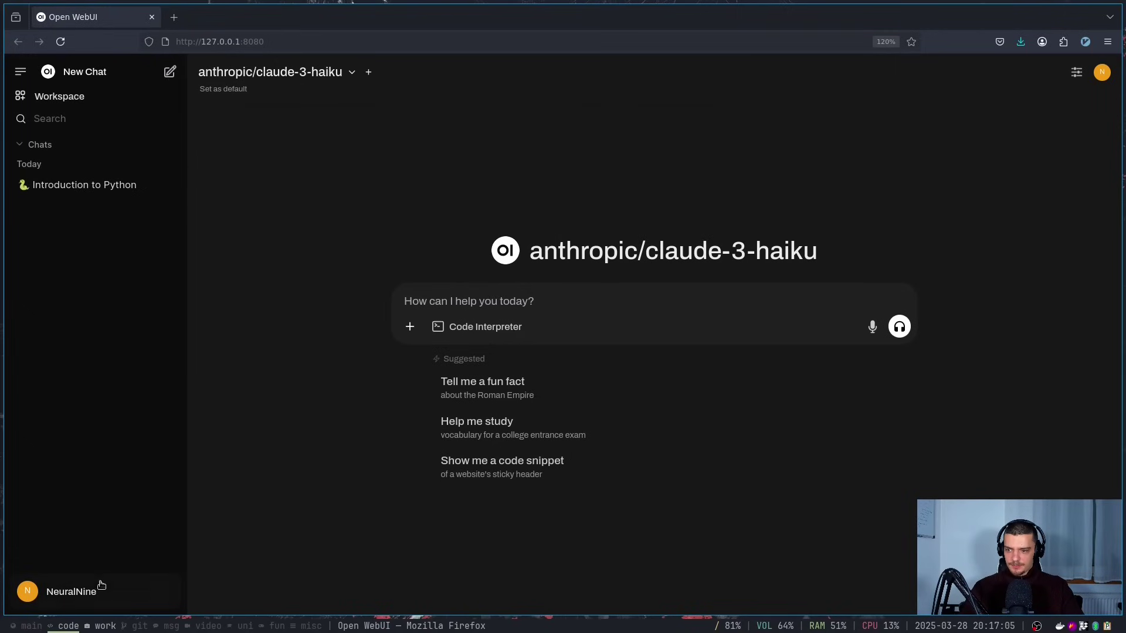
Step: Add gpt-4o as a model ID on the existing OpenAI connection and save the settings
left_click(101, 585)
left_click(75, 417)
left_click(298, 243)
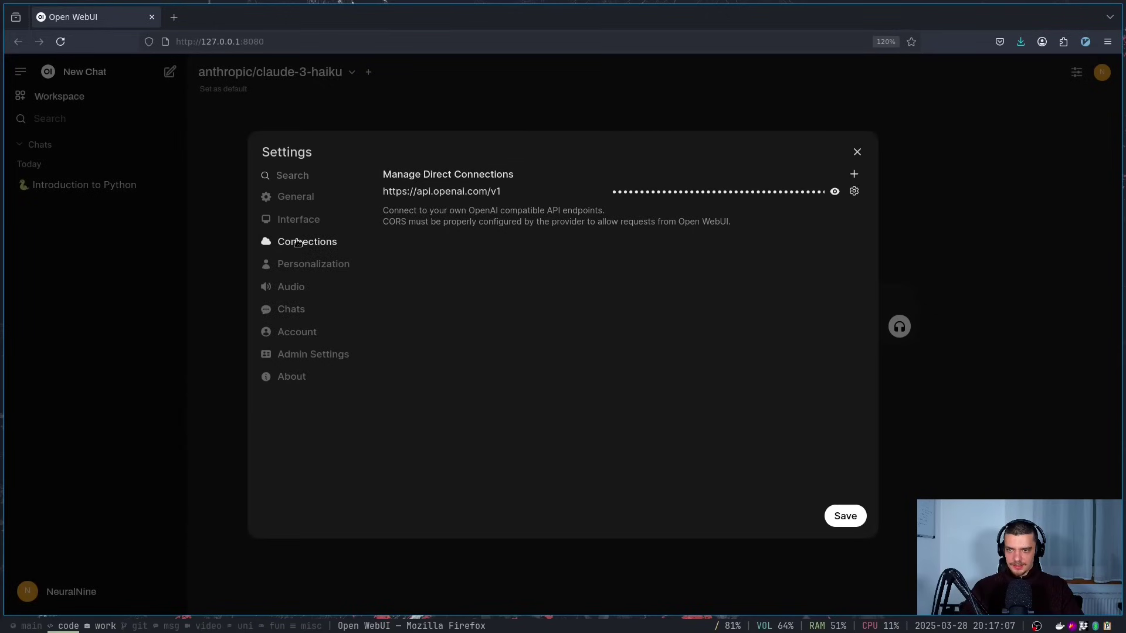
left_click(854, 191)
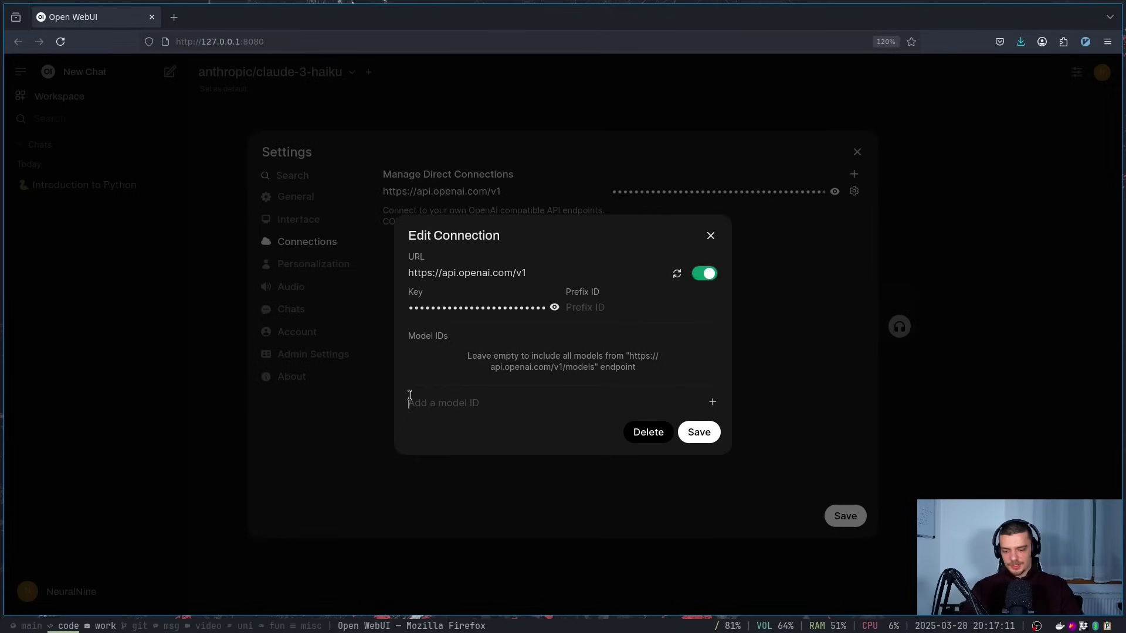
type("g")
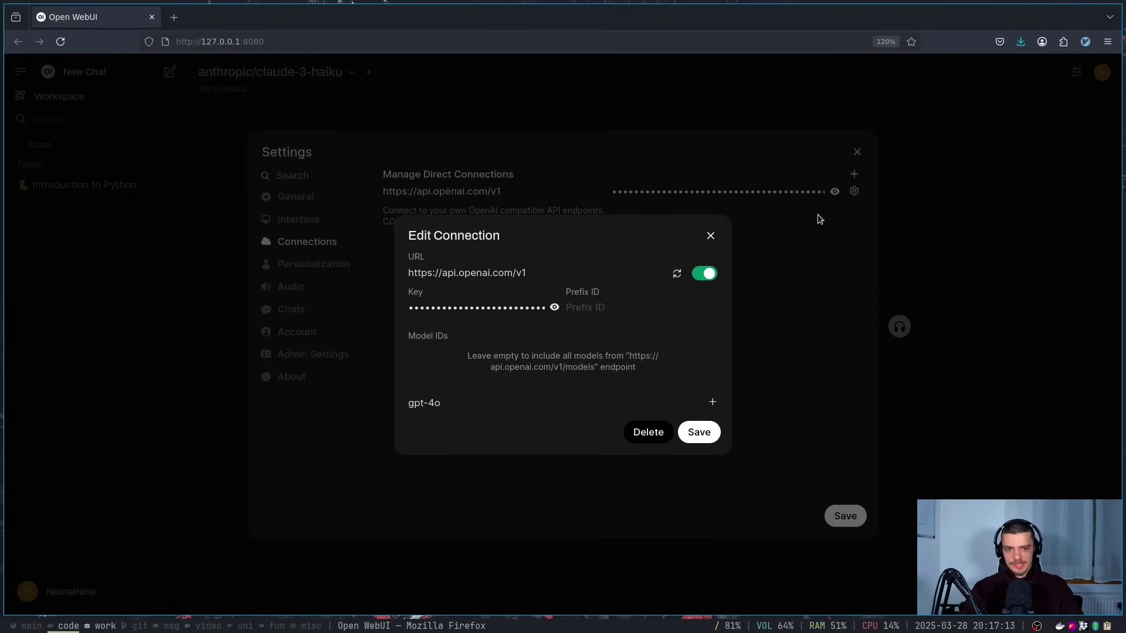
type("pt-4o")
left_click(713, 402)
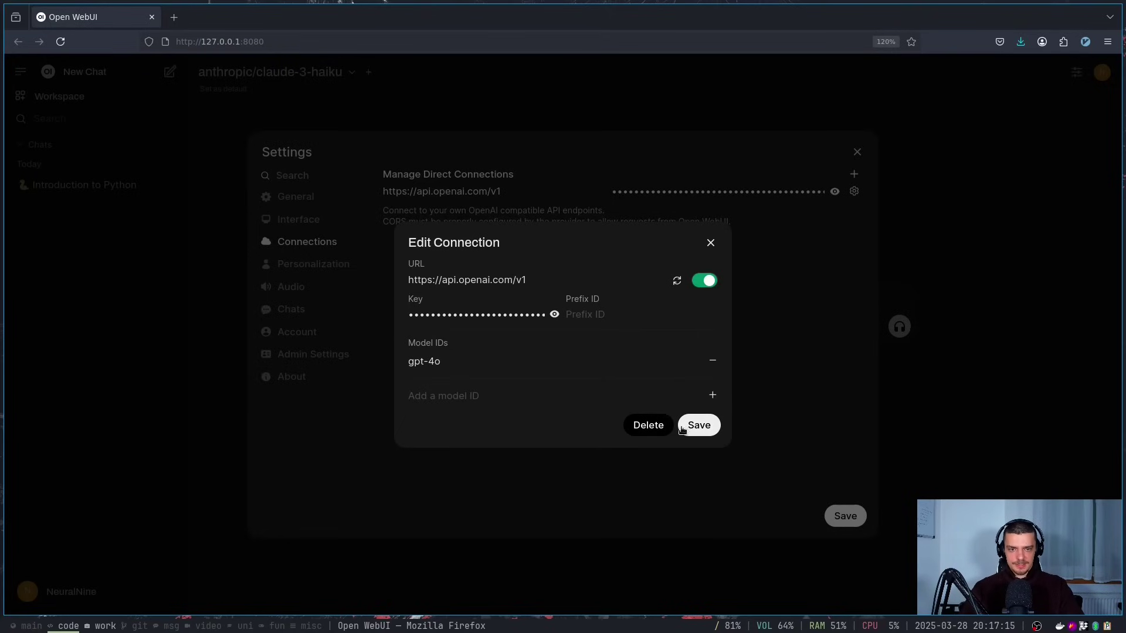
left_click(703, 426)
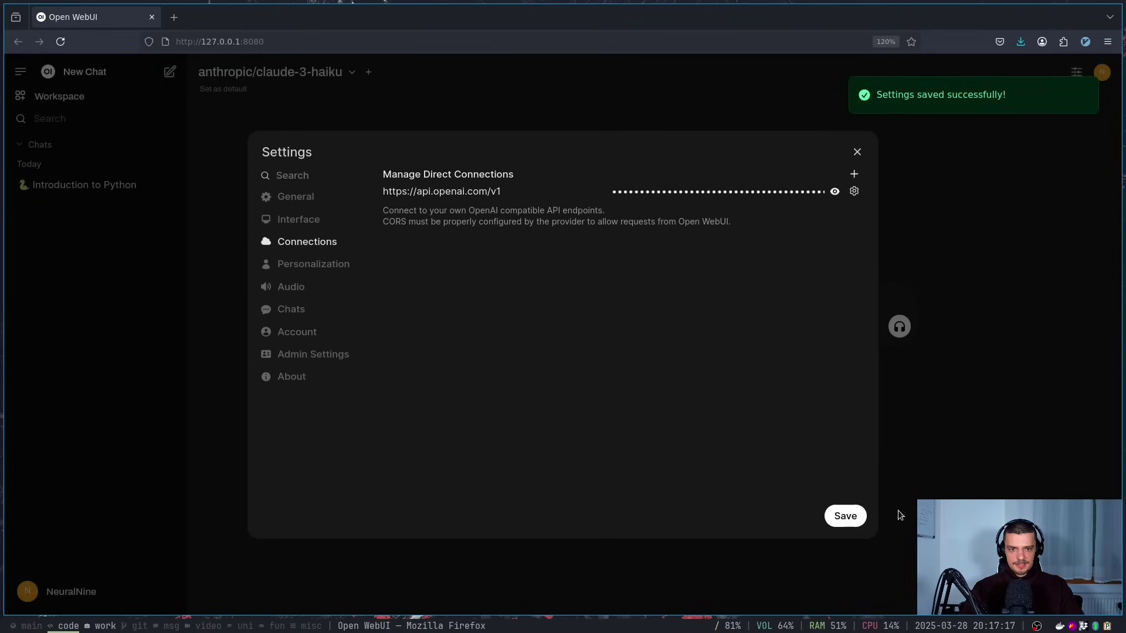
left_click(842, 518)
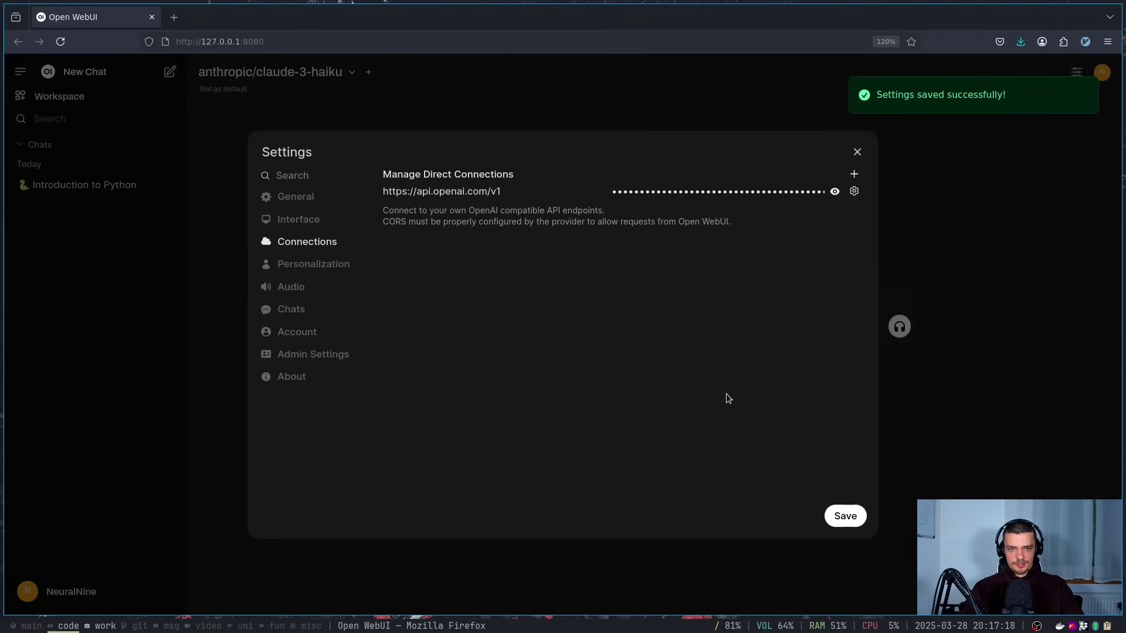
left_click(858, 153)
Step: Reopen the model selector and scroll down to confirm gpt-4o is listed
left_click(269, 77)
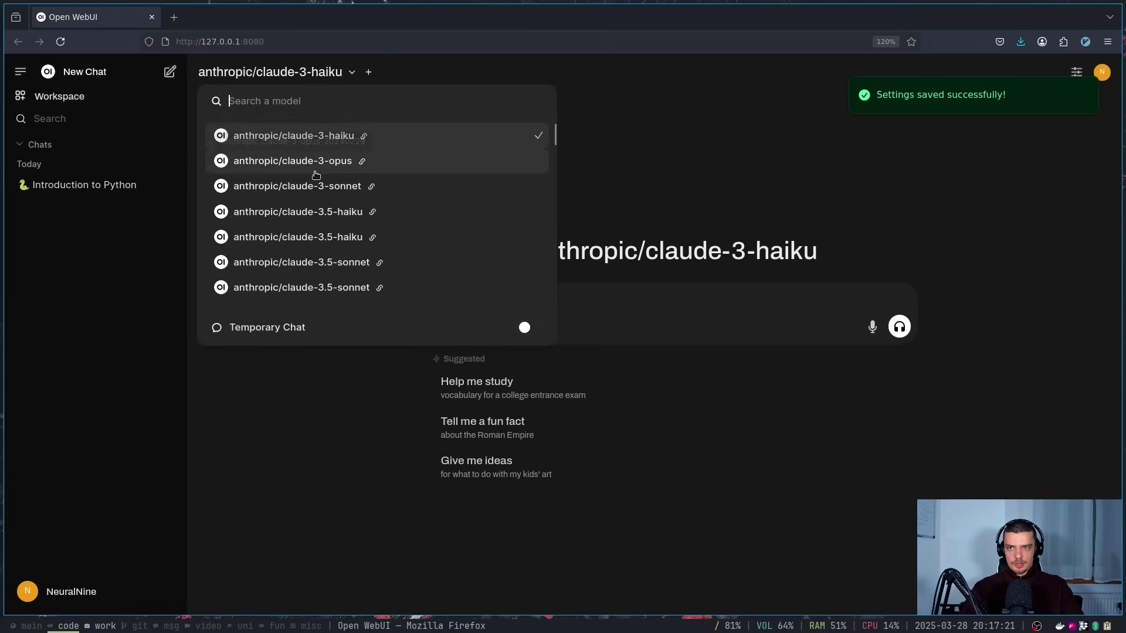
scroll(317, 188, "down", 10)
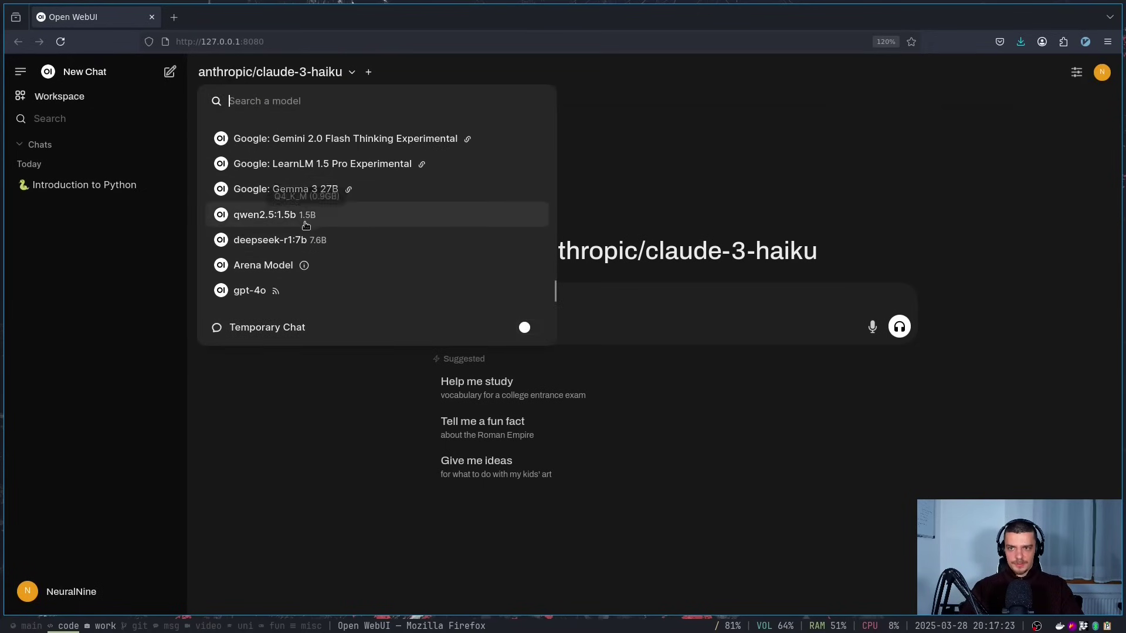
scroll(320, 199, "up", 10)
scroll(305, 185, "down", 10)
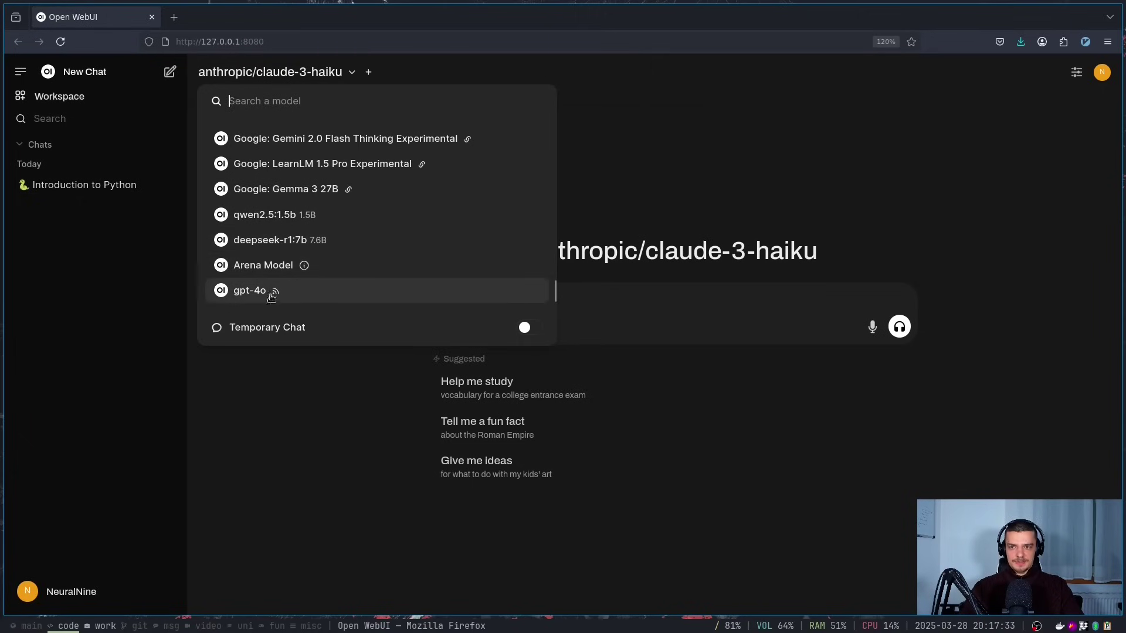
Step: Remove the gpt-4o model ID restriction from the OpenAI connection and save
left_click(257, 462)
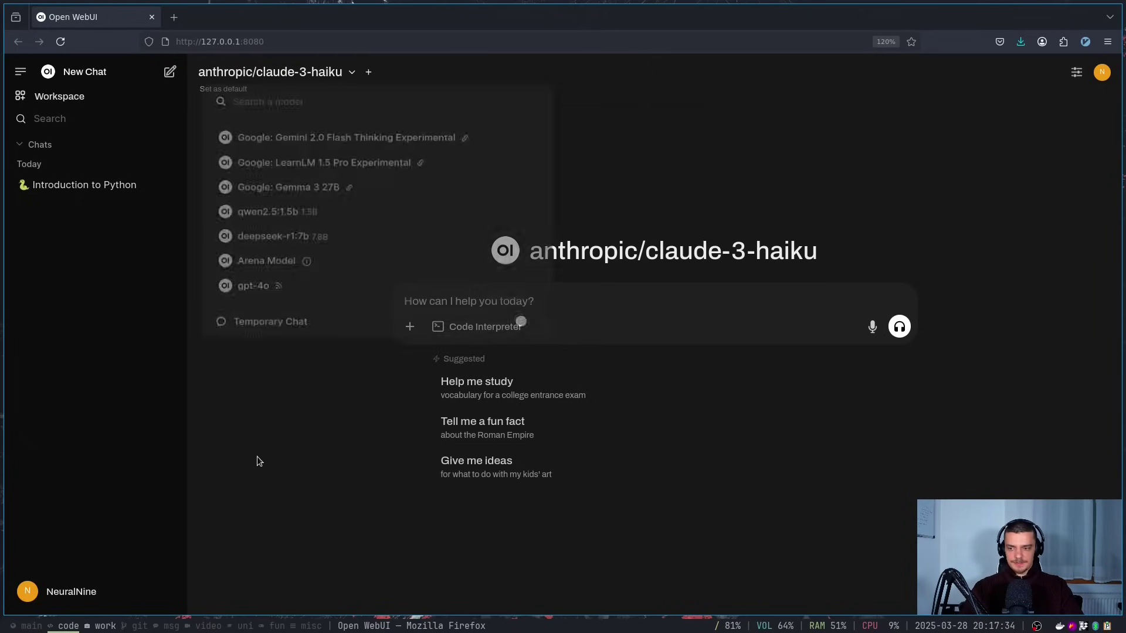
left_click(70, 592)
left_click(78, 423)
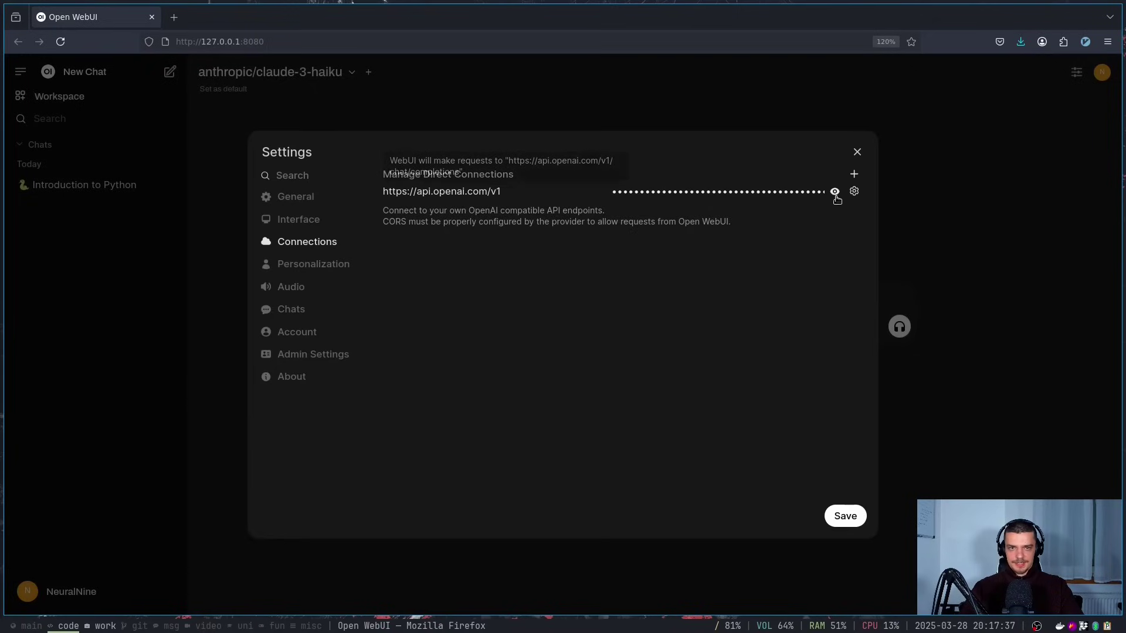
left_click(854, 191)
left_click(715, 361)
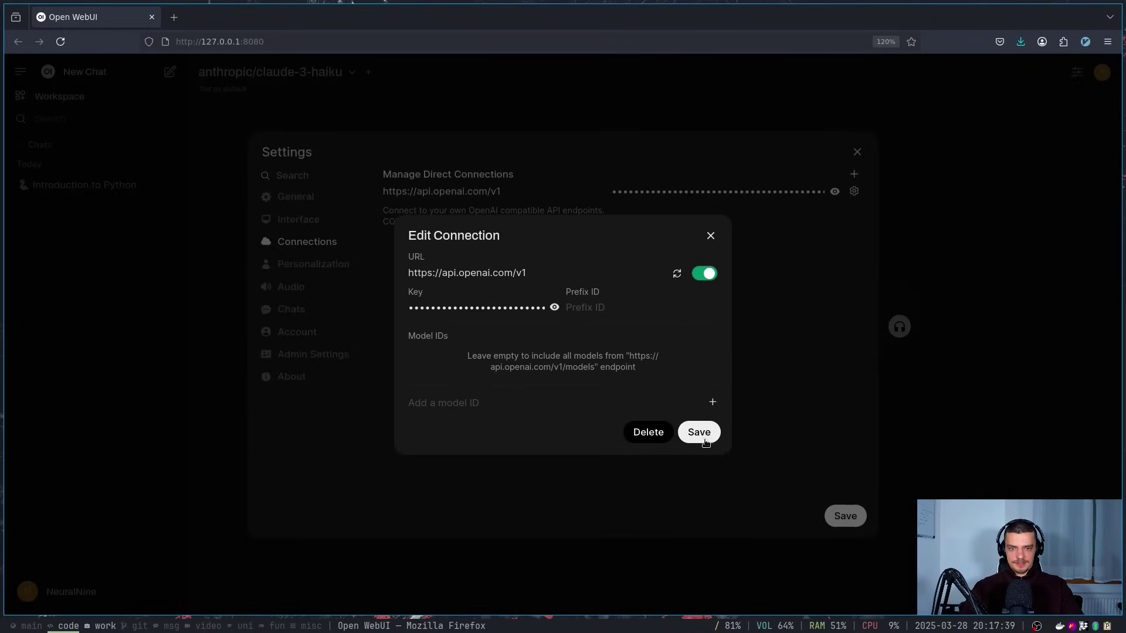
left_click(699, 431)
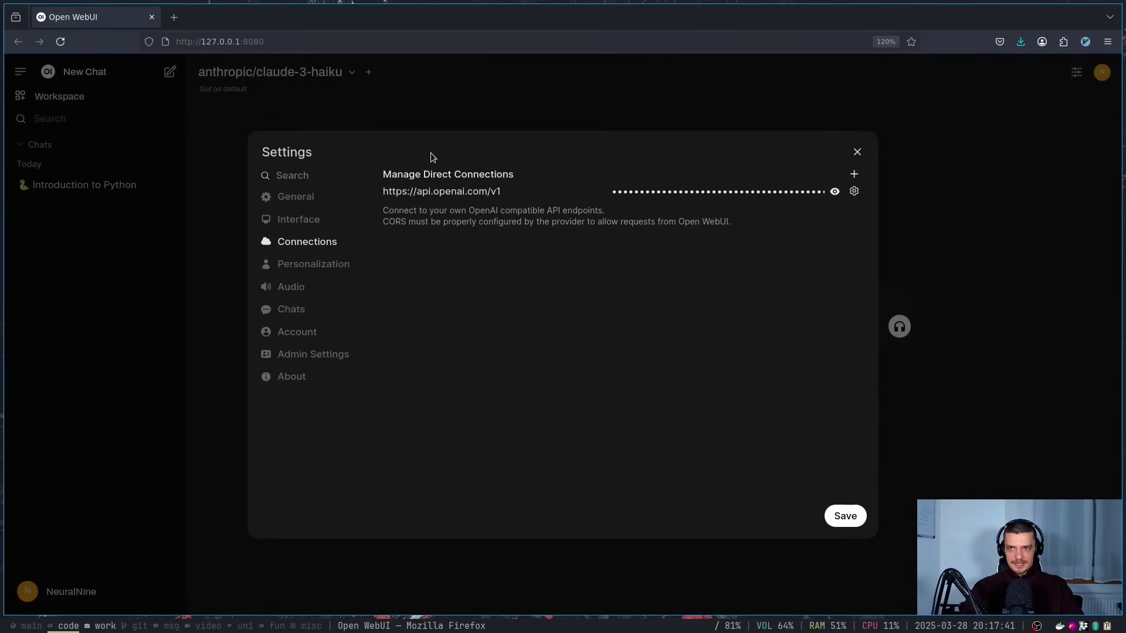
left_click(857, 152)
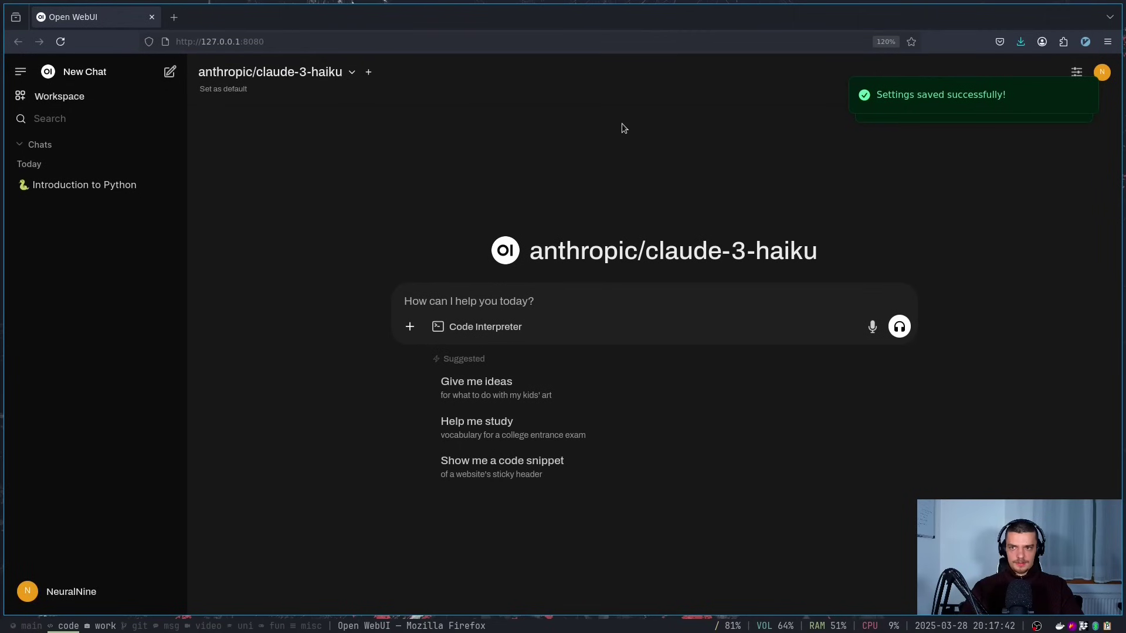
Step: Scroll the model list to confirm all OpenAI models appear, then reopen the settings
left_click(222, 71)
scroll(389, 239, "down", 10)
scroll(388, 239, "down", 5)
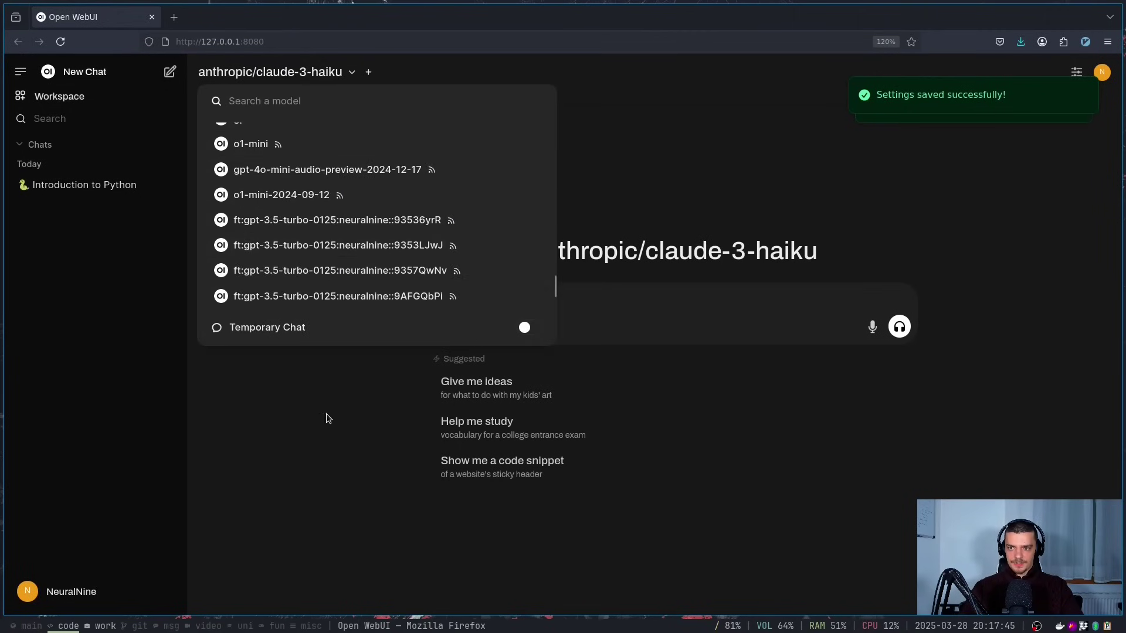
left_click(326, 414)
left_click(64, 592)
left_click(64, 420)
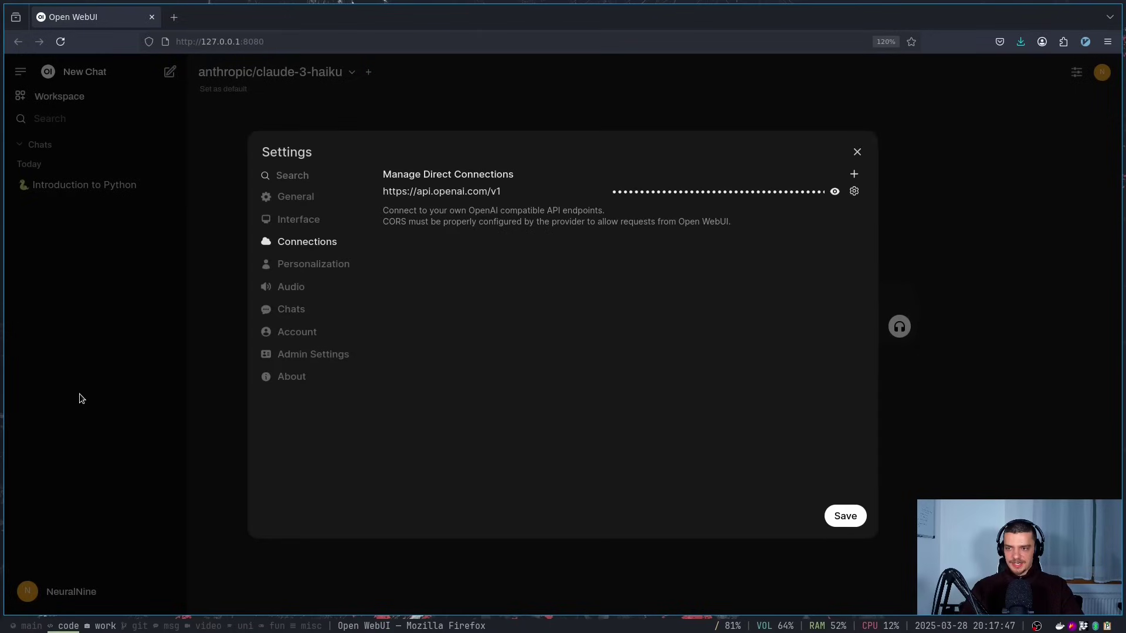
Step: In Admin Settings, view Connections, then scroll through the admin Models list
left_click(298, 355)
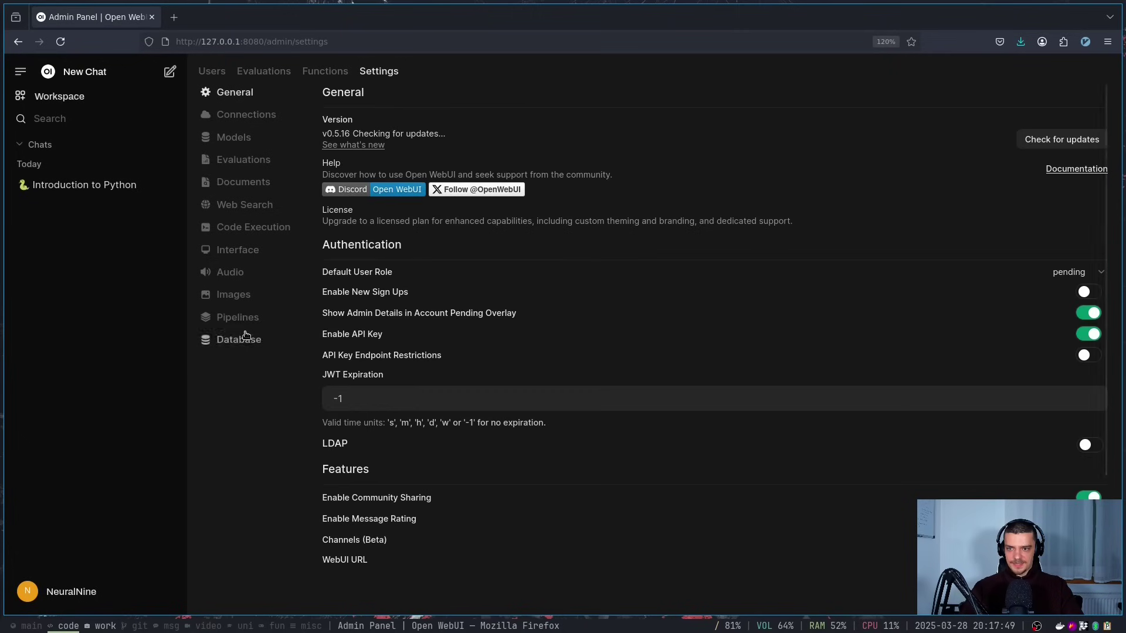
left_click(226, 115)
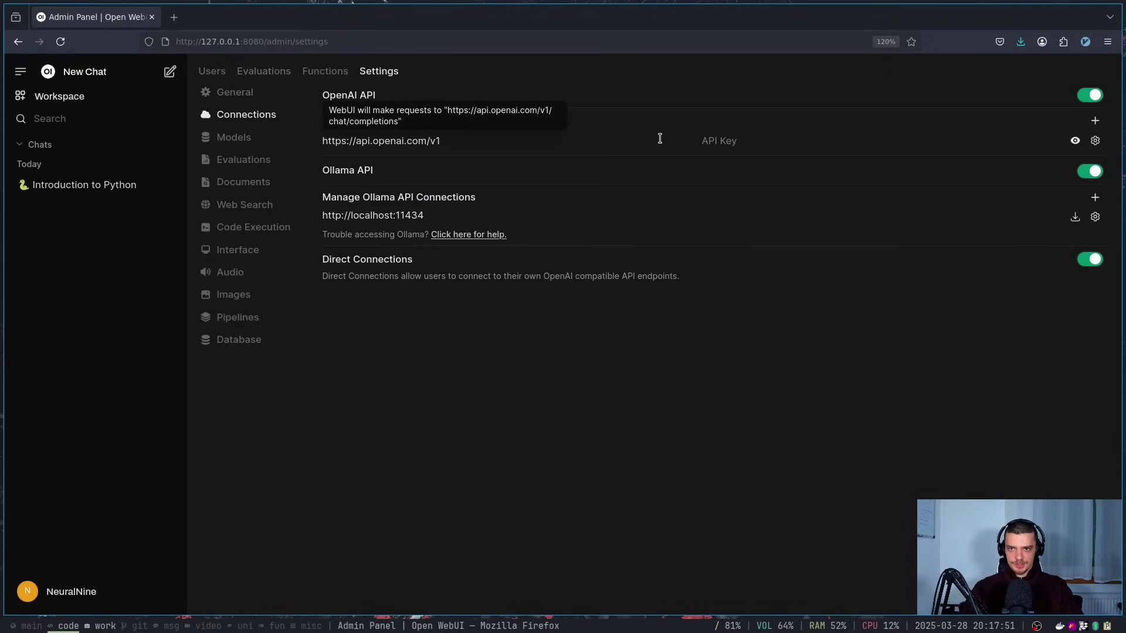
left_click(234, 140)
scroll(540, 227, "down", 15)
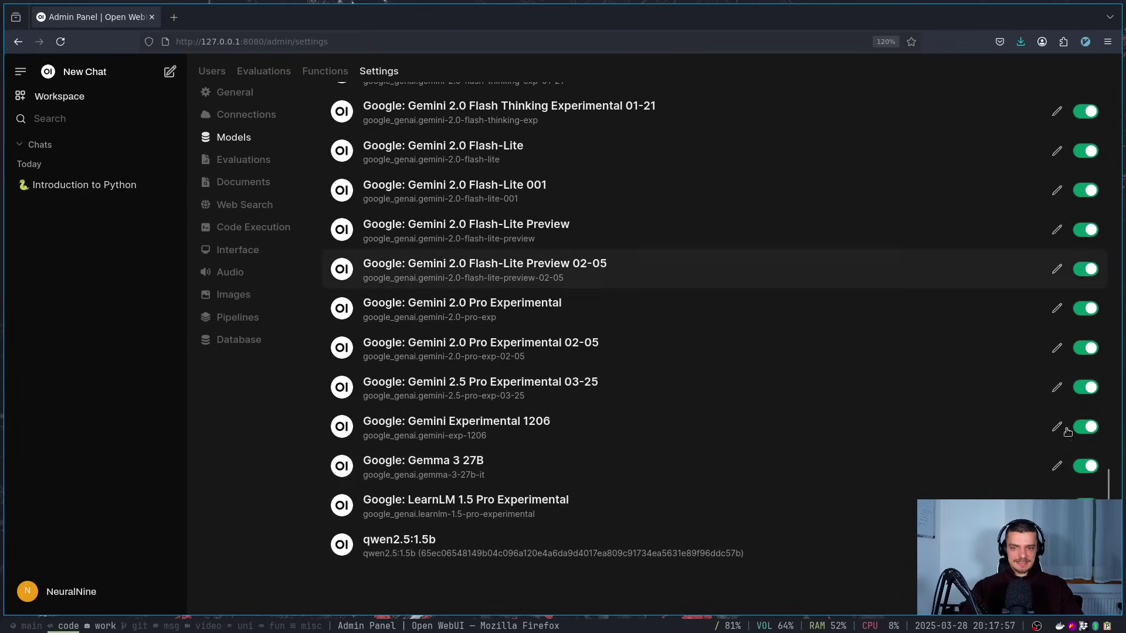
scroll(997, 462, "up", 15)
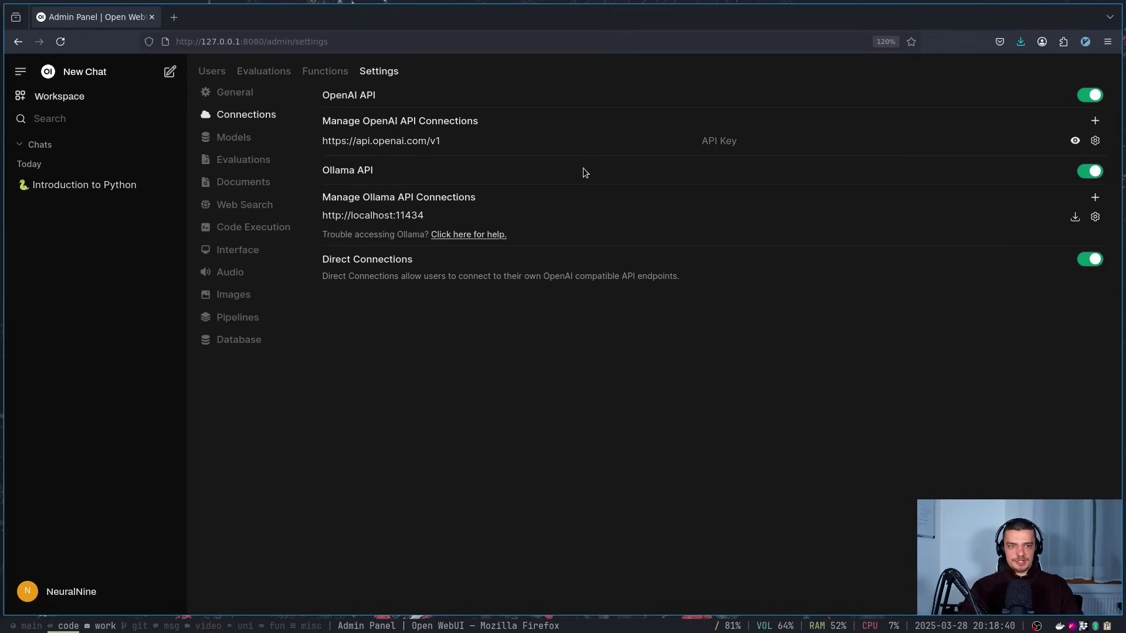
Step: Inspect the Ollama connection at localhost:11434 without changes, then start a new chat
left_click(1095, 217)
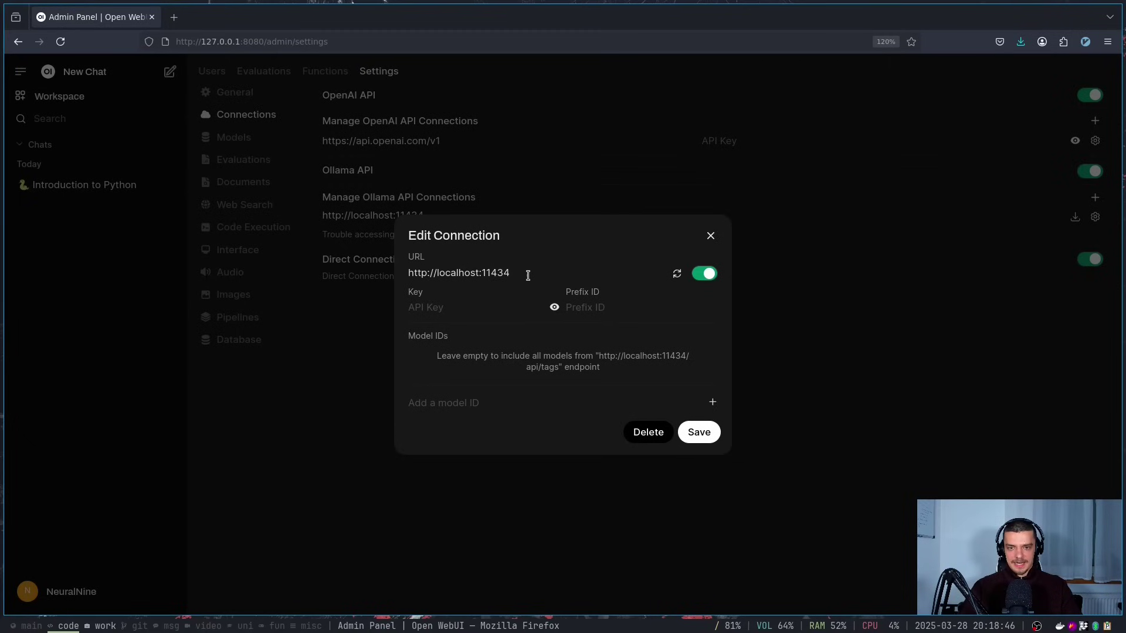
left_click(711, 236)
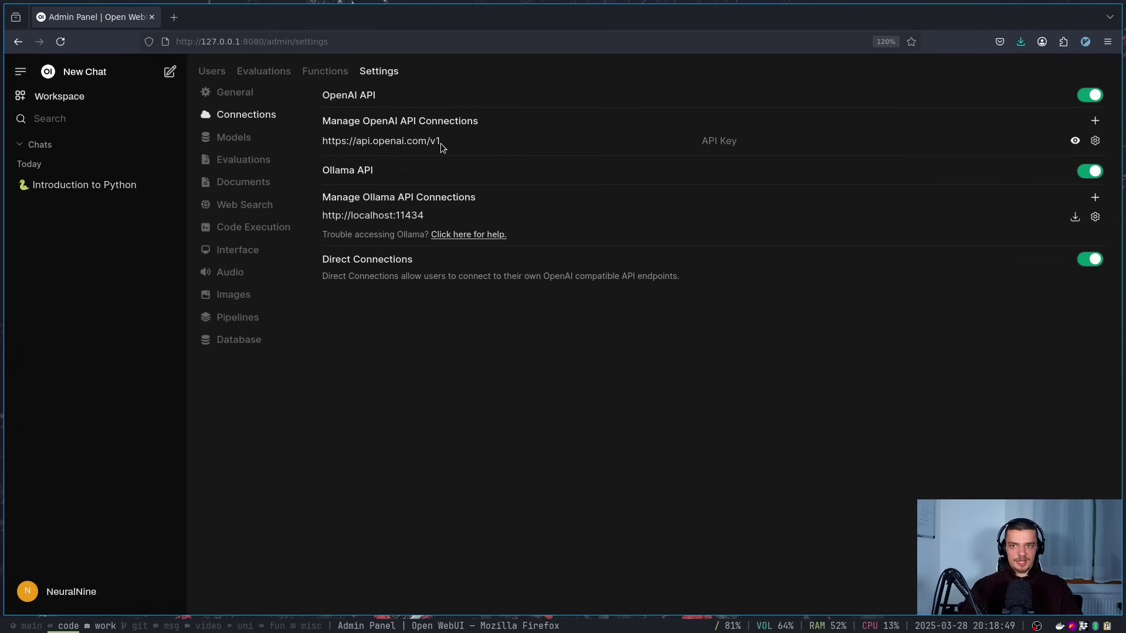
left_click(101, 70)
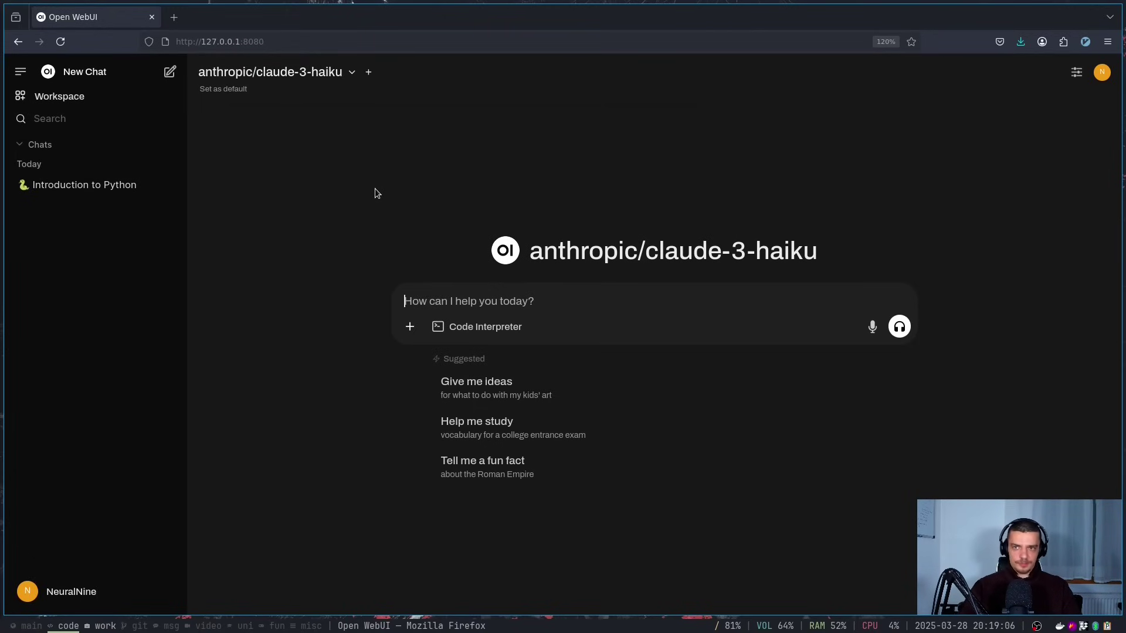
Step: Go to the admin Functions list showing the Anthropic and Google GenAI pipes
left_click(94, 594)
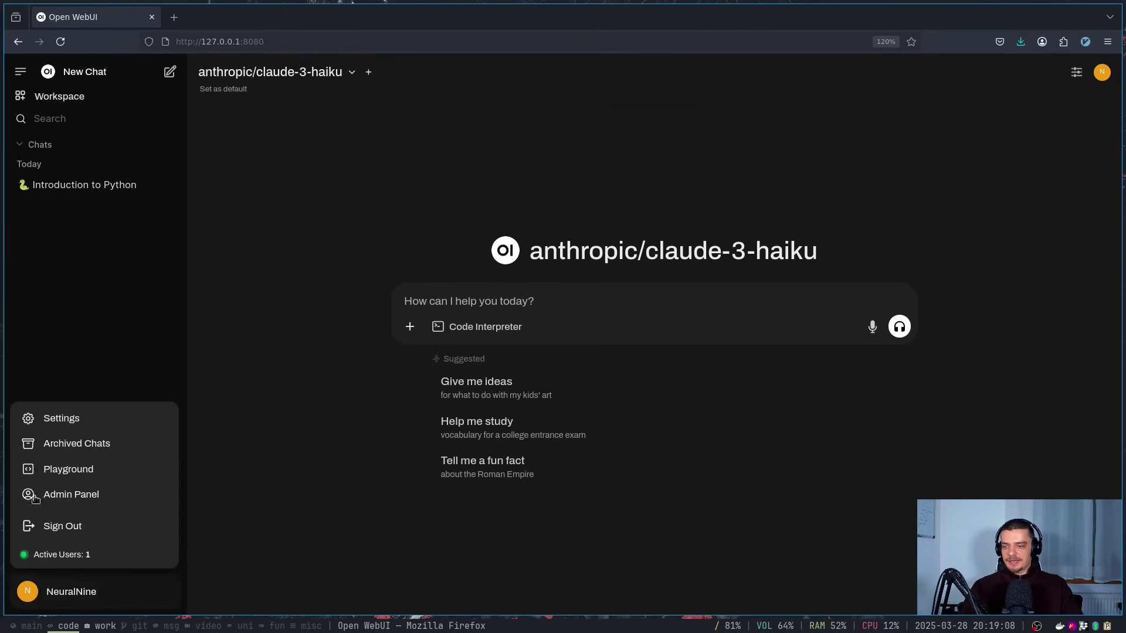
left_click(76, 420)
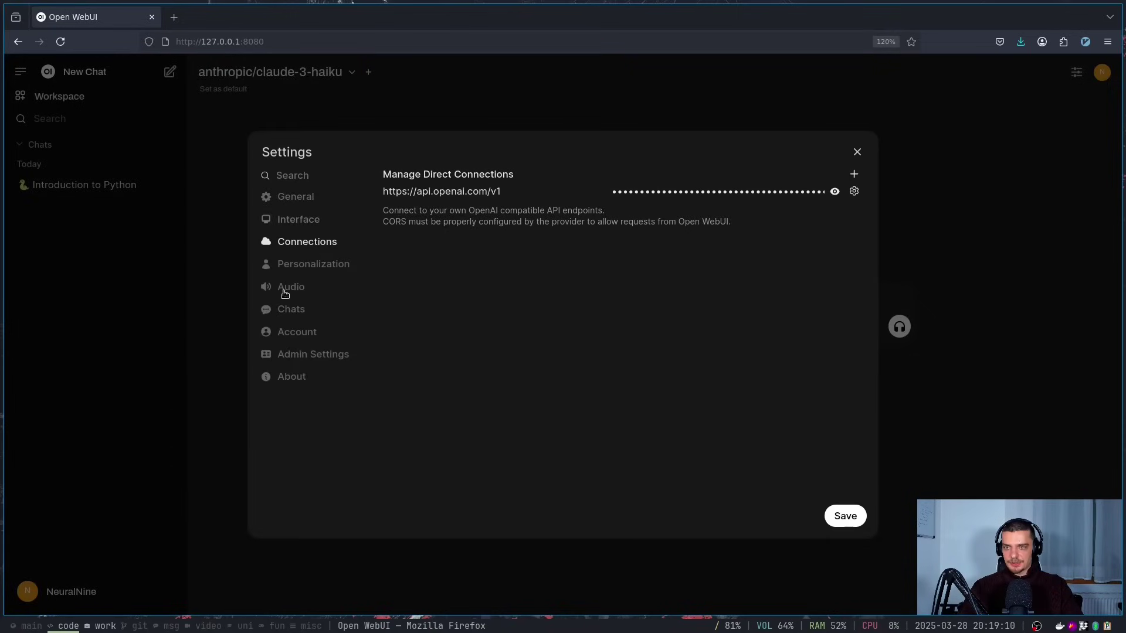
left_click(313, 355)
left_click(332, 70)
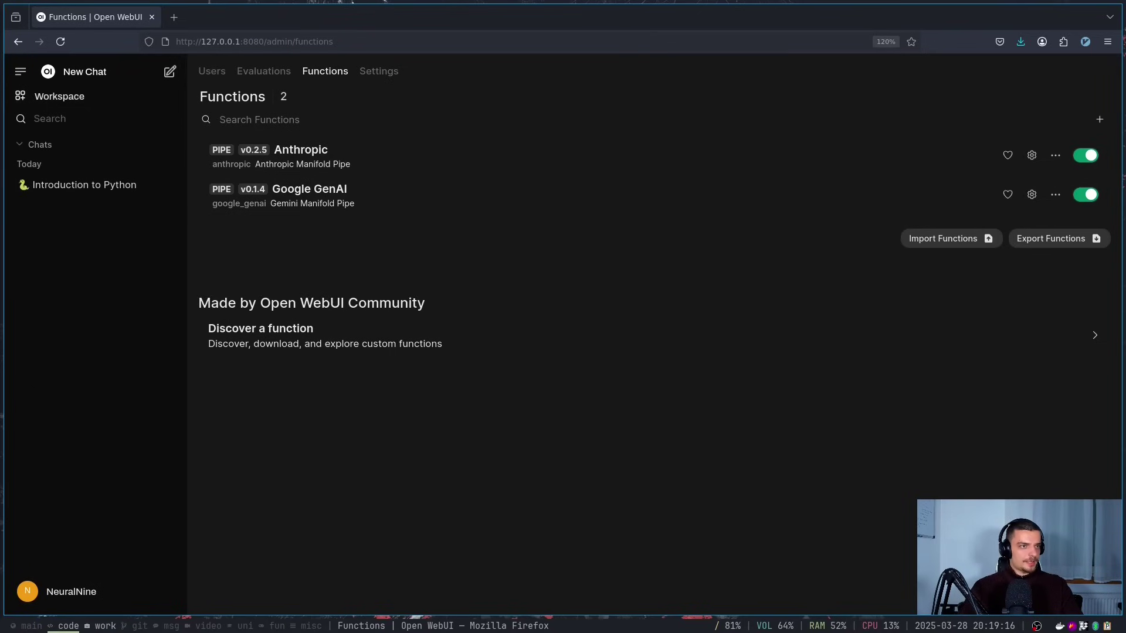
Step: Open the Anthropic and Google GenAI community pages in separate tabs and compare them
left_click_drag(598, 19, 446, 17)
left_click(205, 21)
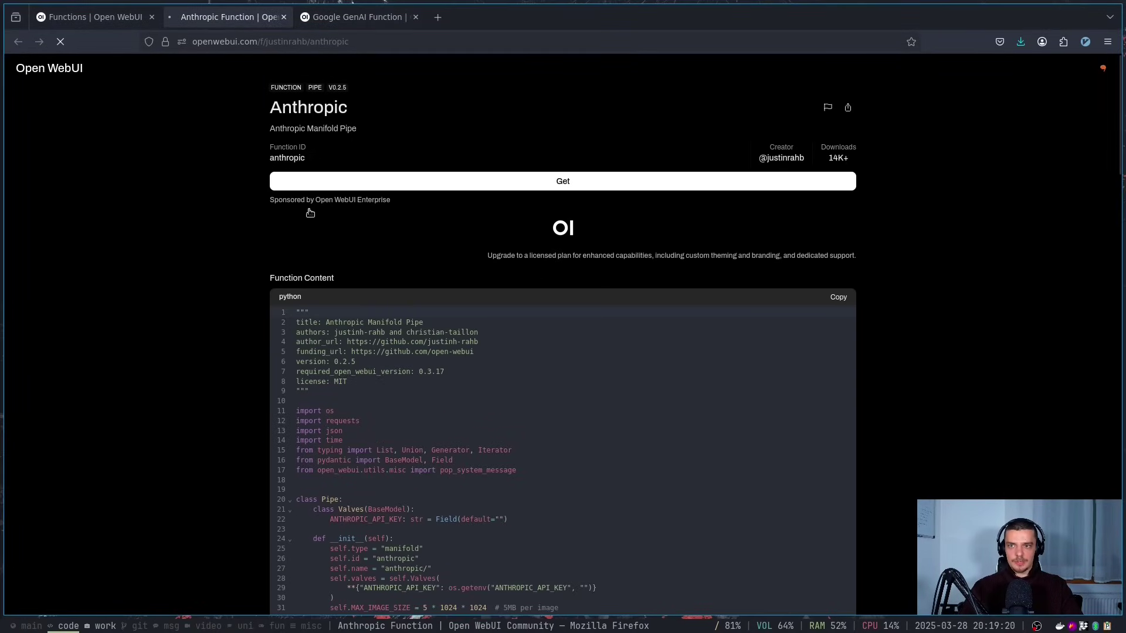
left_click(318, 23)
left_click(239, 19)
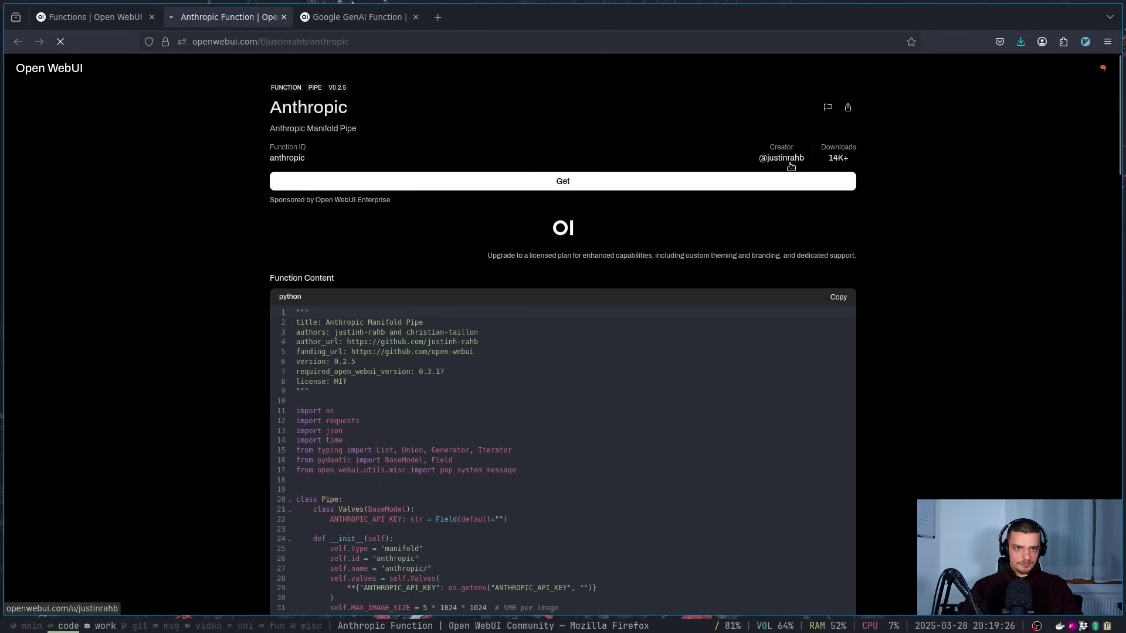
left_click(370, 15)
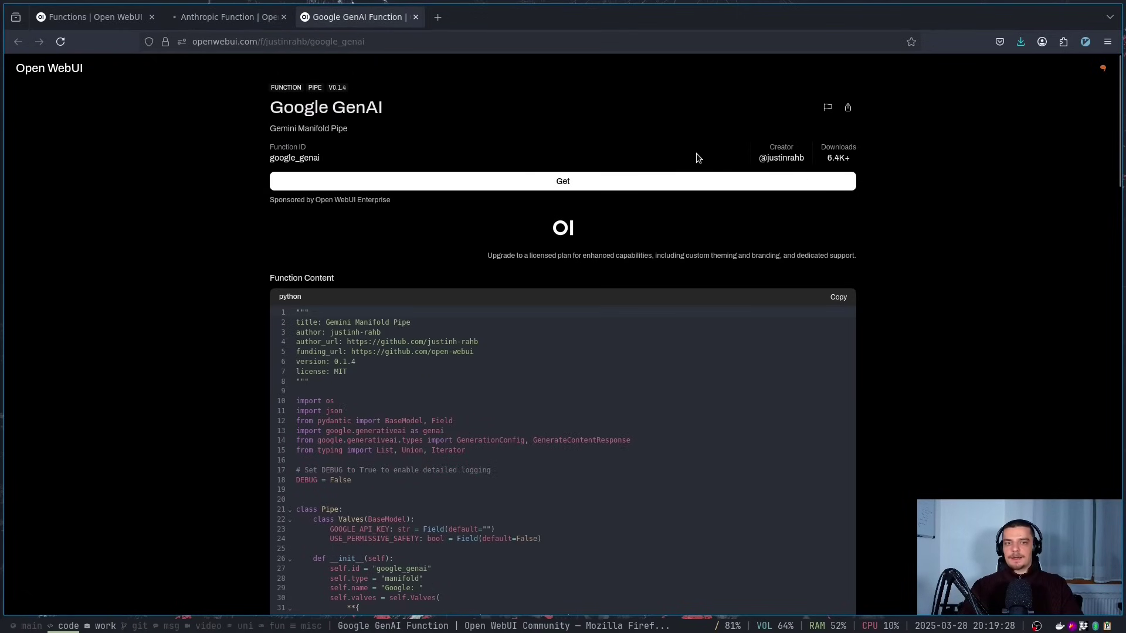
left_click(229, 17)
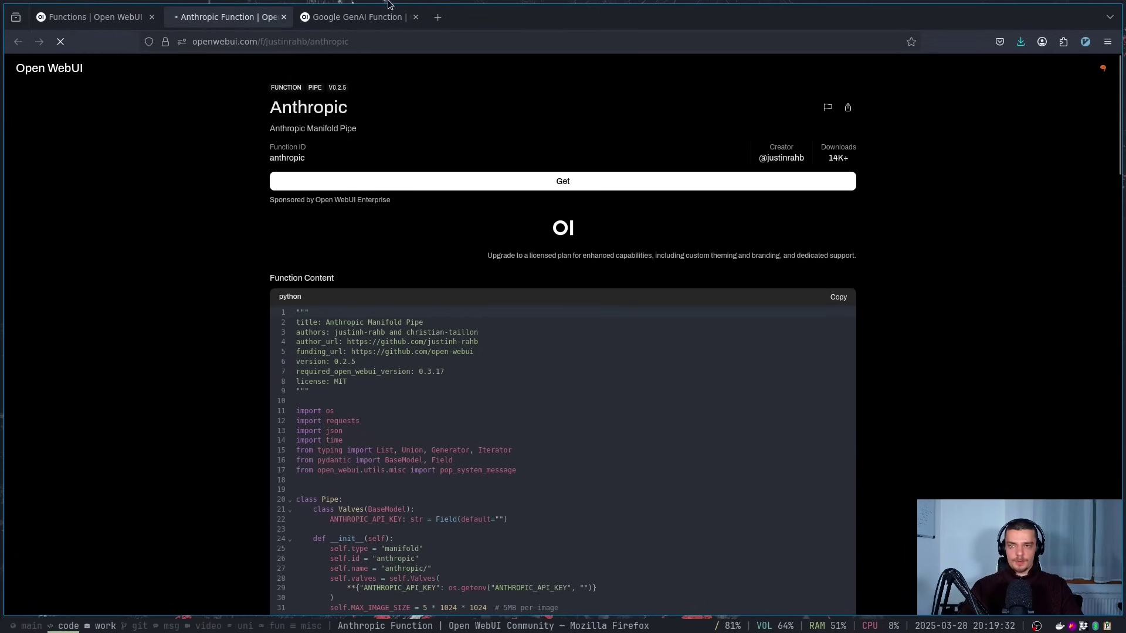
left_click(377, 19)
scroll(430, 123, "down", 10)
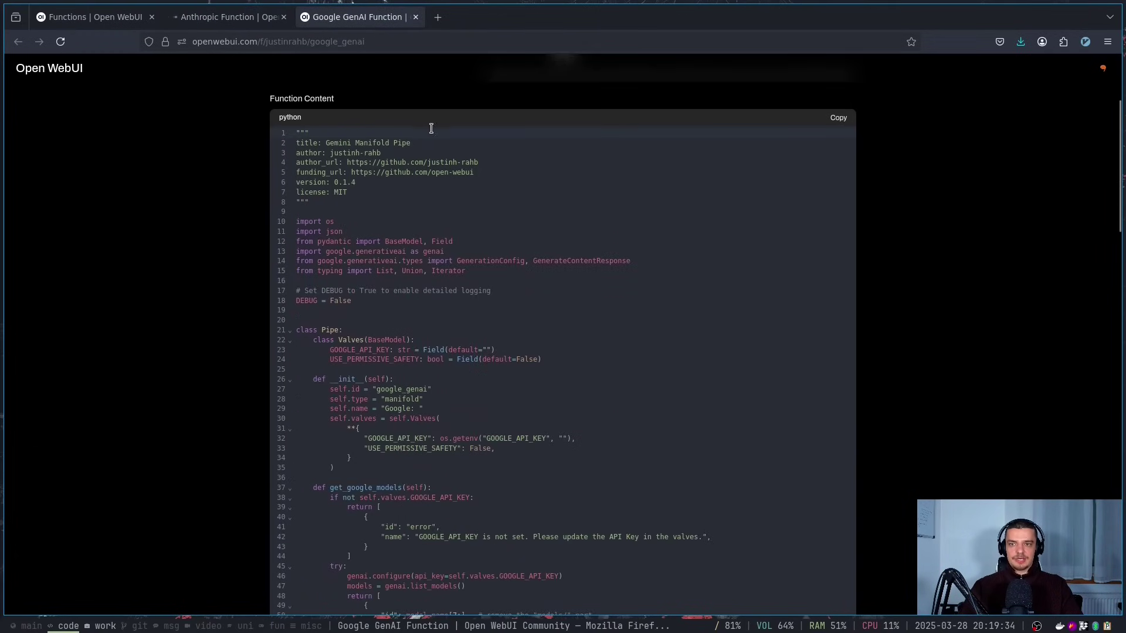
left_click(91, 17)
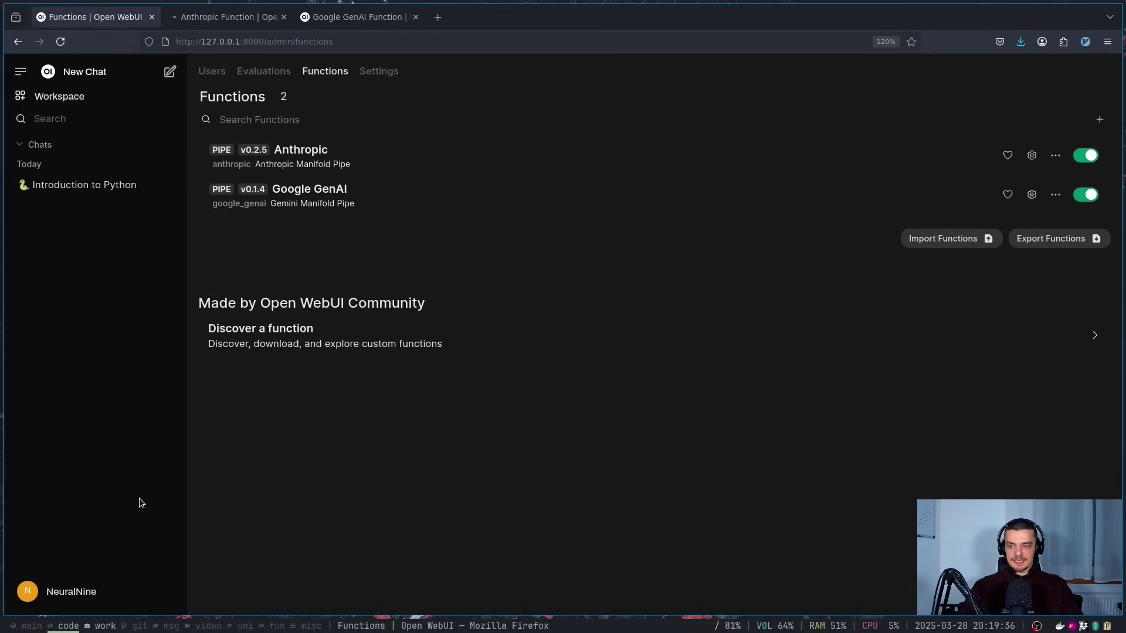
Step: Return to the admin Functions page via the account menu's Admin Settings
left_click(88, 603)
left_click(65, 410)
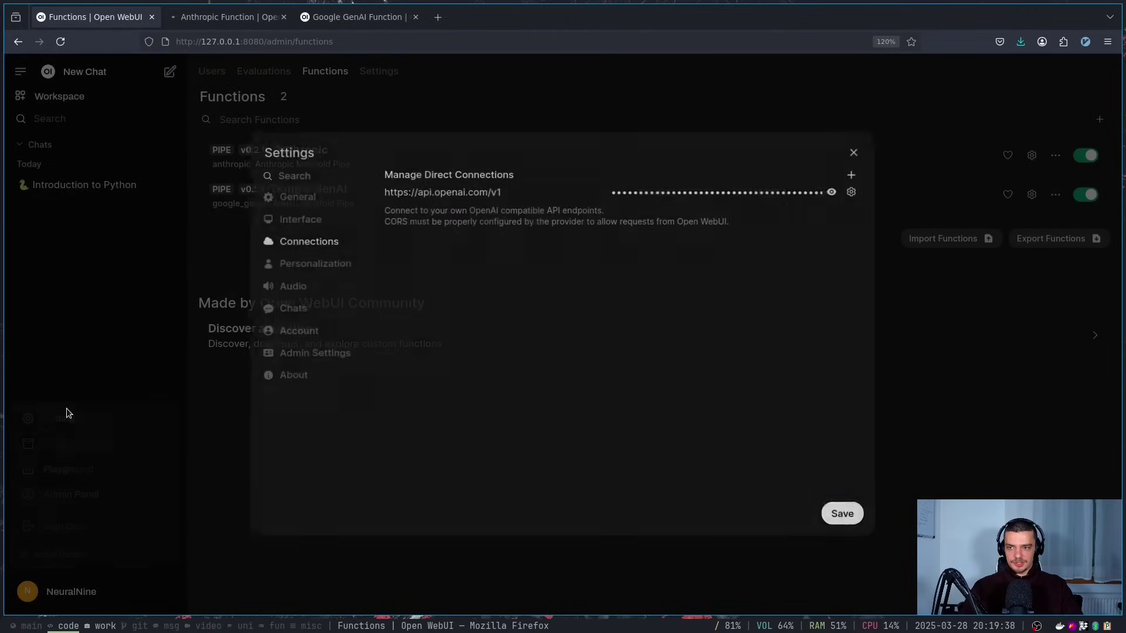
left_click(309, 360)
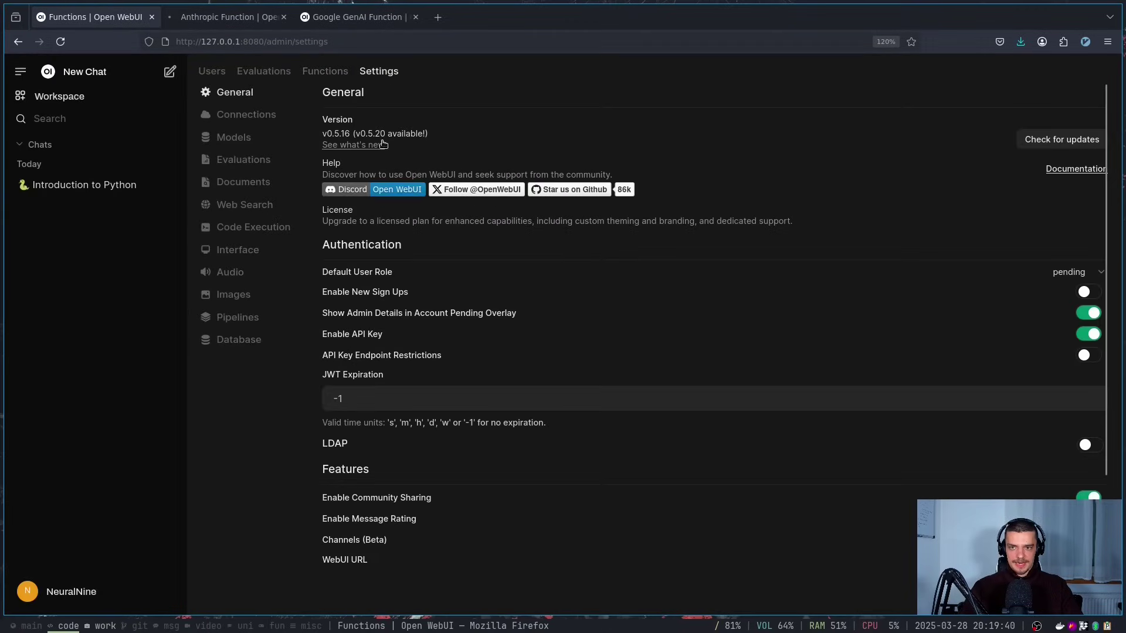
left_click(325, 71)
Step: Delete the Google GenAI pipe, leaving only Anthropic, and view its Gemini Manifold Pipe page
left_click(1055, 194)
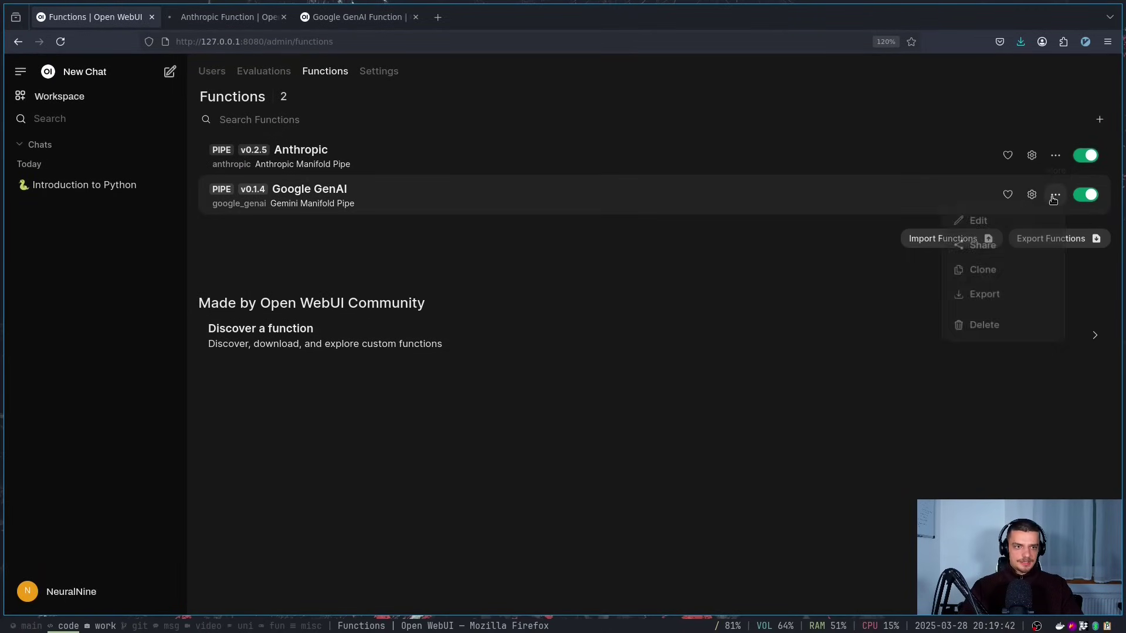
left_click(986, 327)
left_click(635, 364)
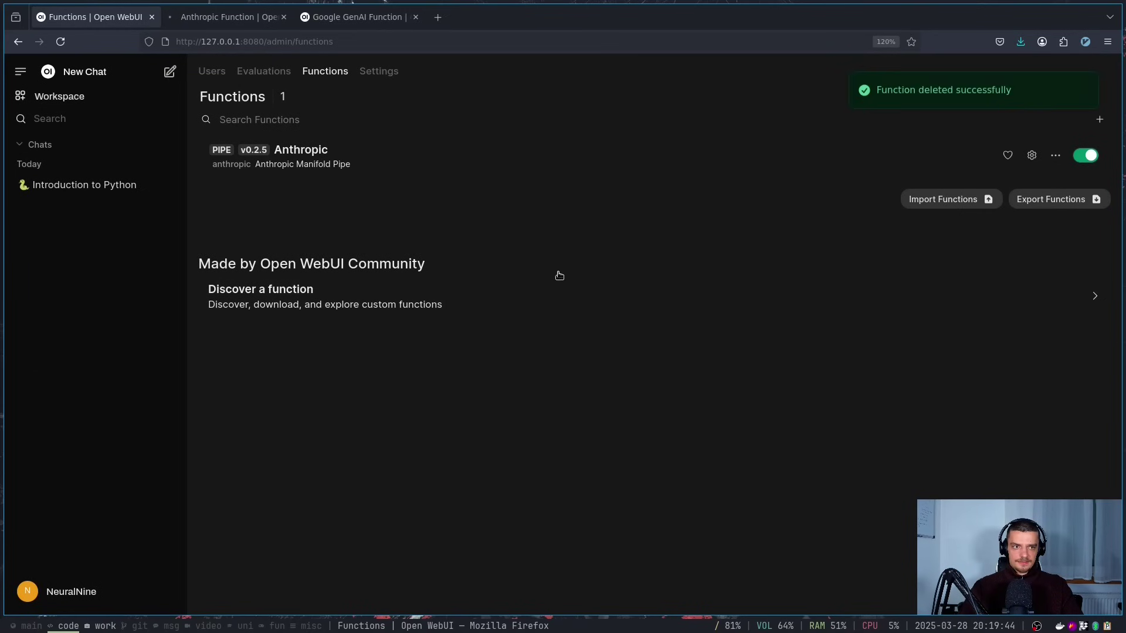
left_click(337, 17)
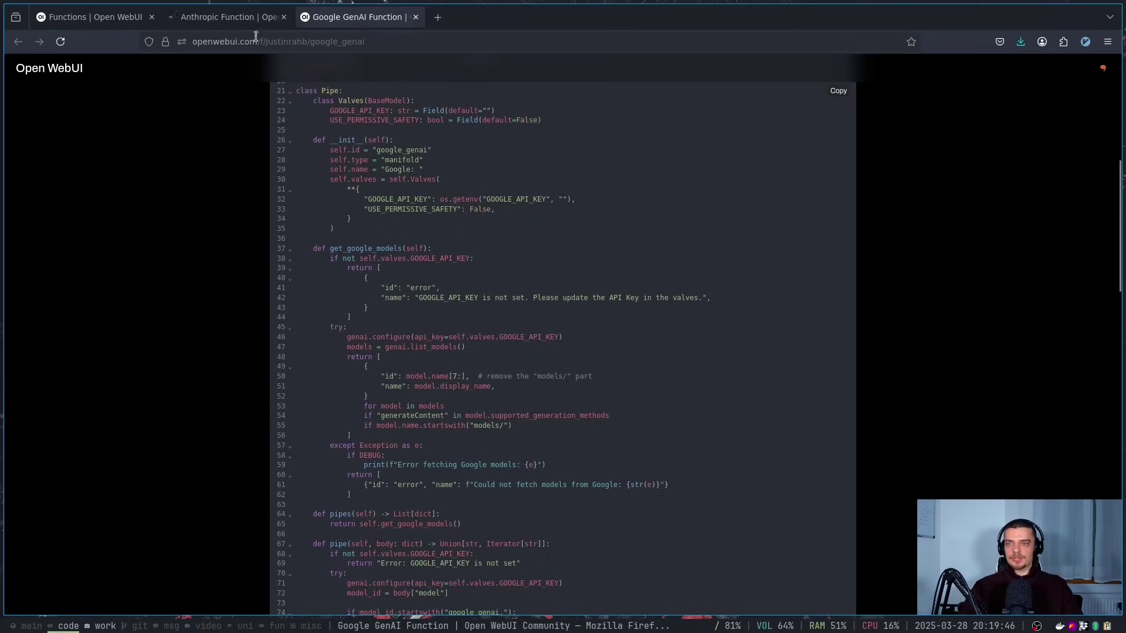
scroll(160, 180, "up", 7)
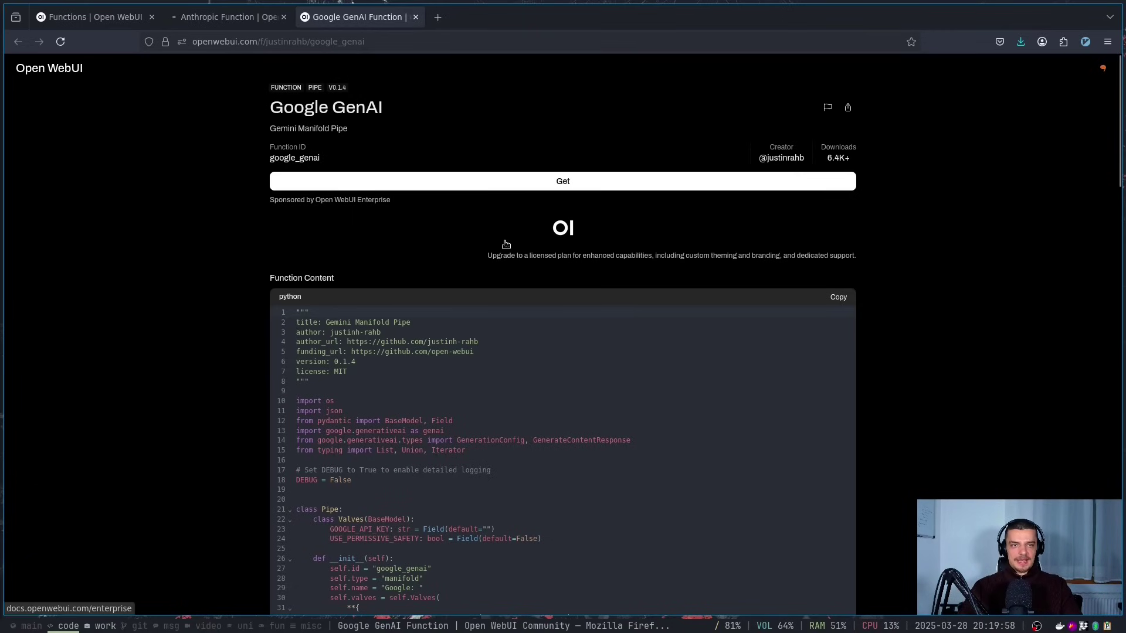
Step: Try importing the Google GenAI function into the local Open WebUI instance
left_click(519, 184)
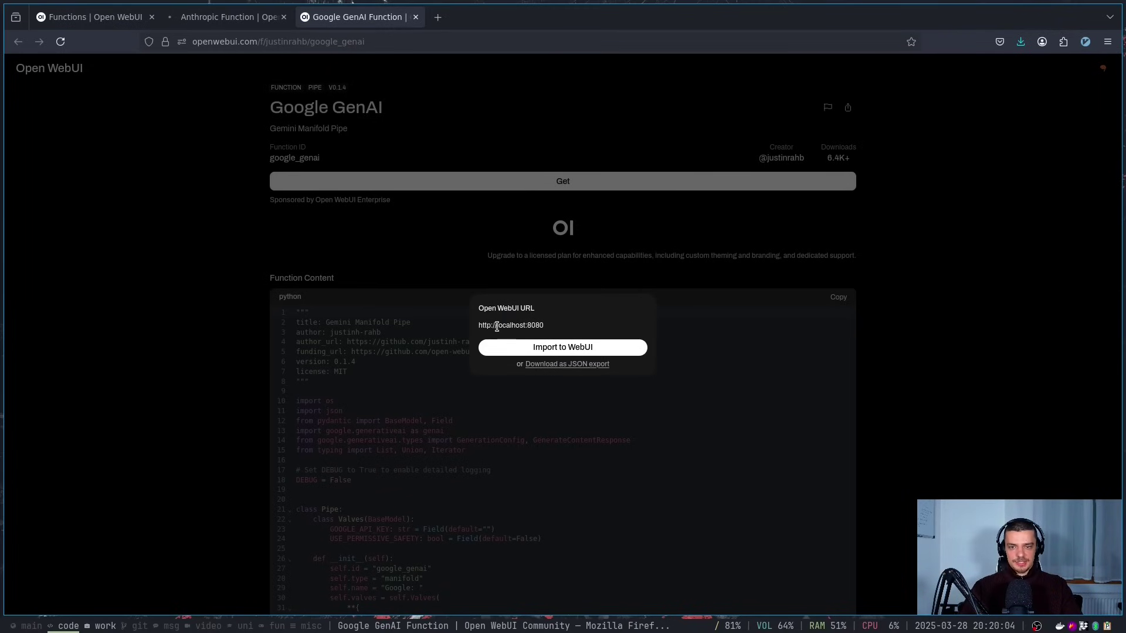
left_click(84, 17)
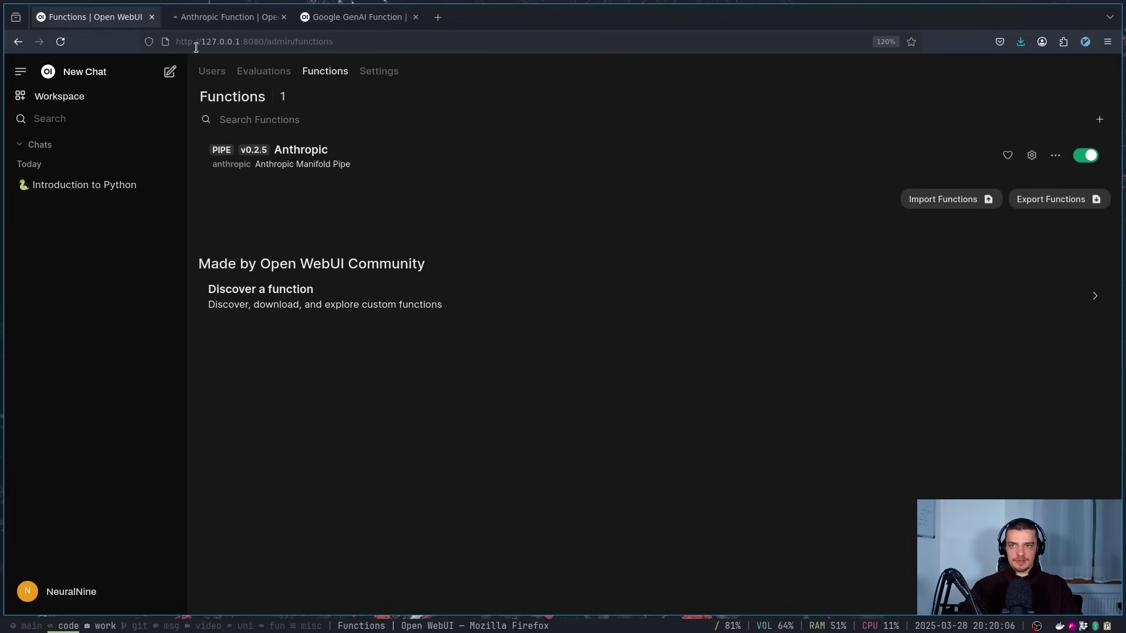
left_click(351, 16)
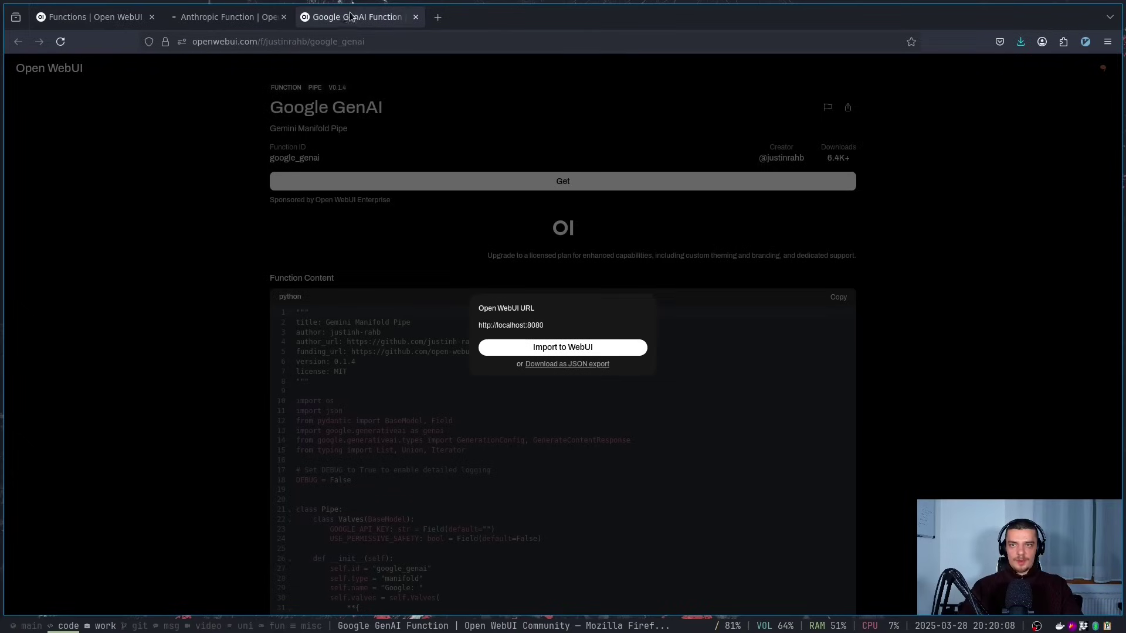
left_click(555, 350)
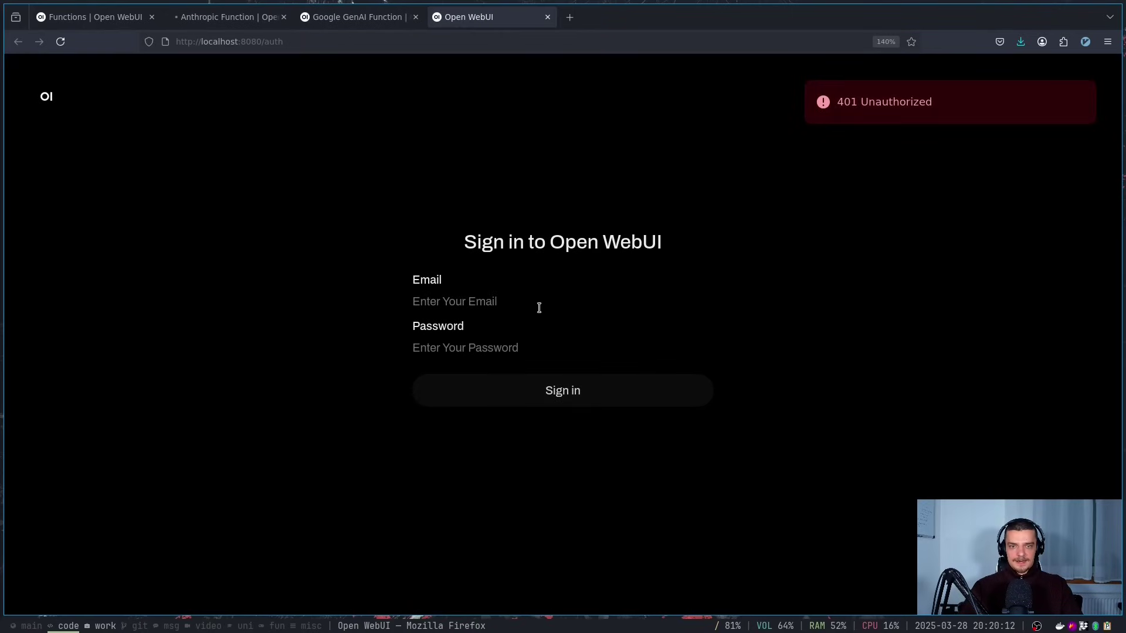
Step: Sign in at localhost:8080 with the saved account and decline saving the password
left_click(528, 295)
key("Down")
key("Return")
key("Tab")
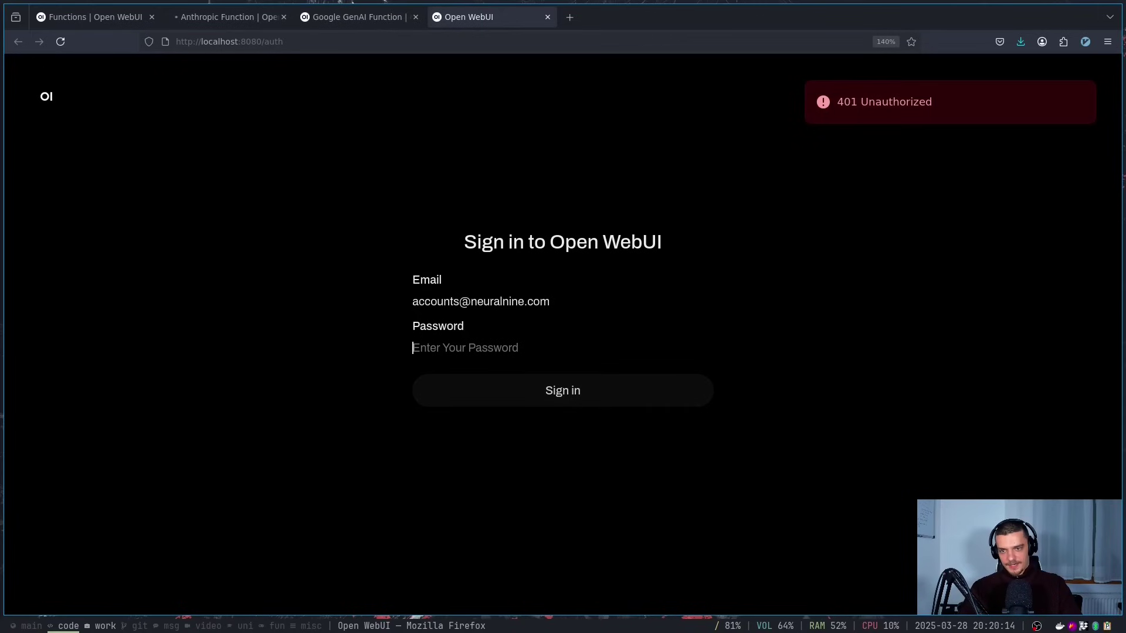
type("●●●●●●●●●●●●")
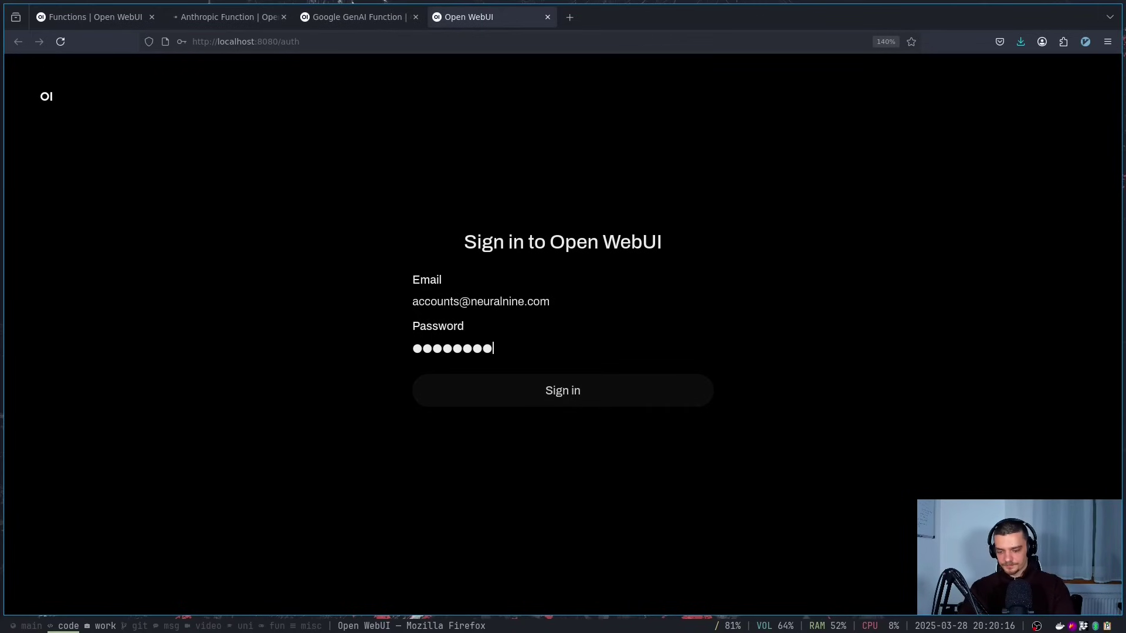
key("Return")
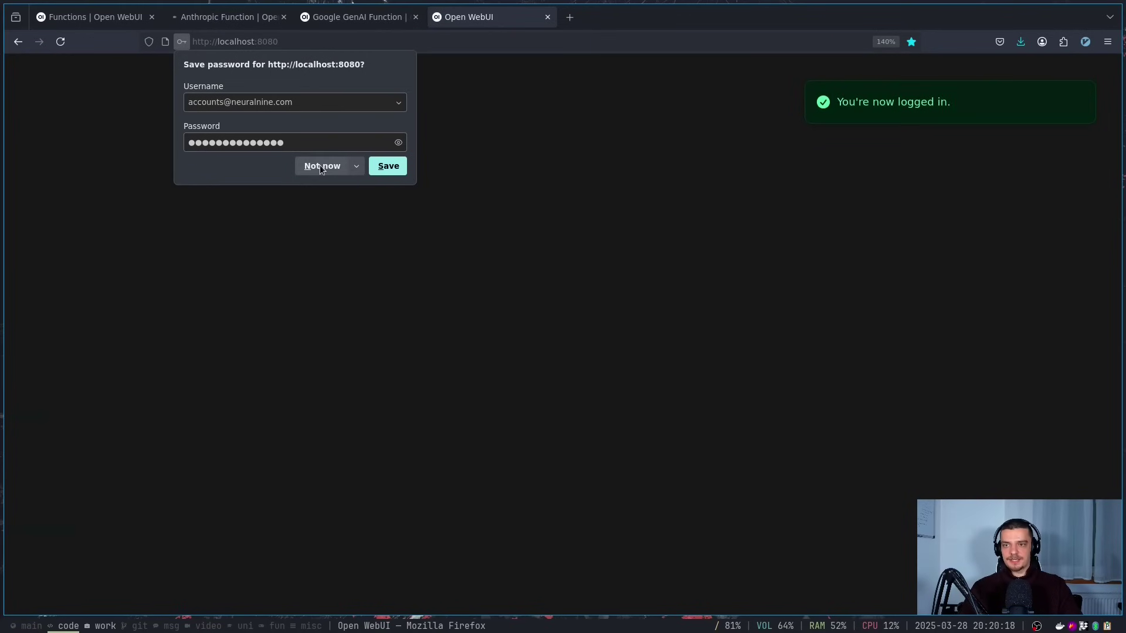
left_click(319, 165)
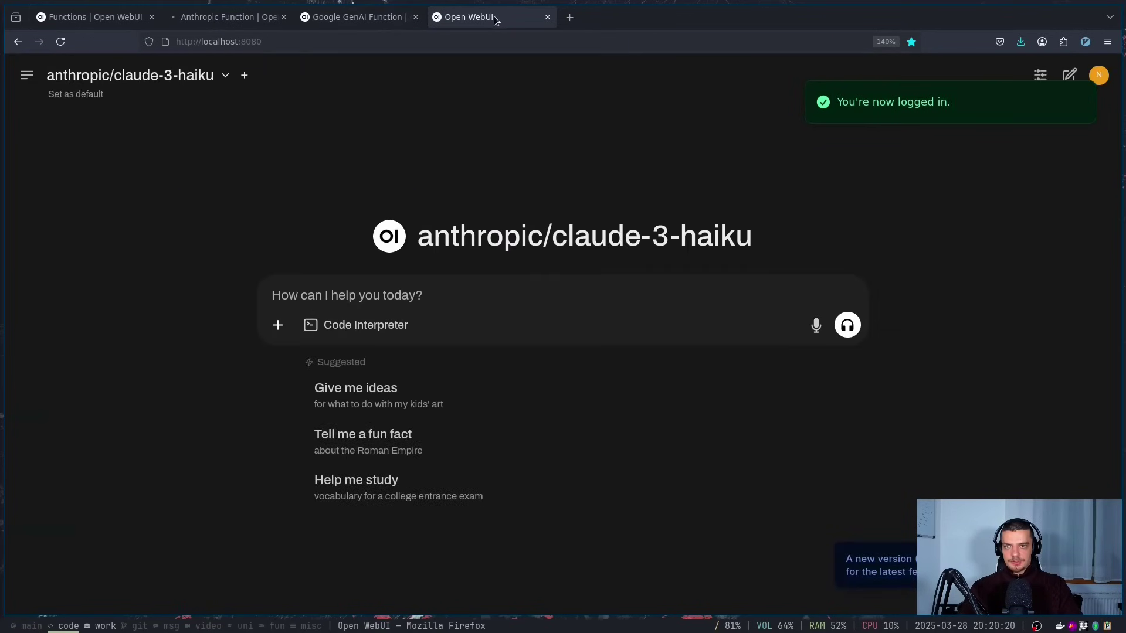
Step: Import the Google GenAI function into Open WebUI again to open its creation page
left_click(361, 18)
left_click(561, 181)
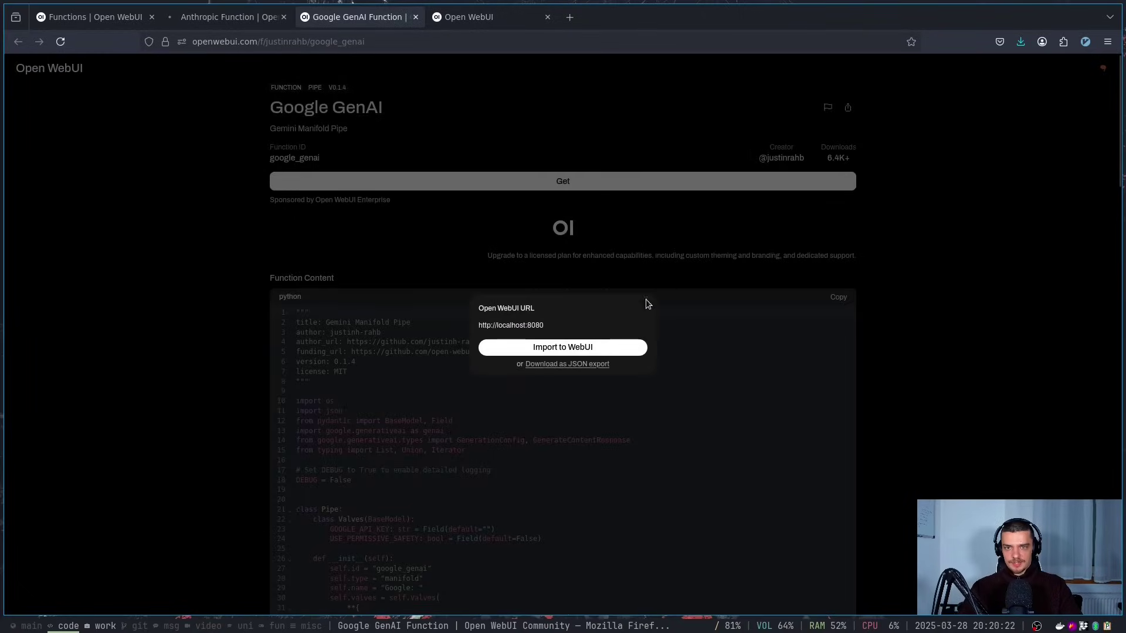
left_click(561, 348)
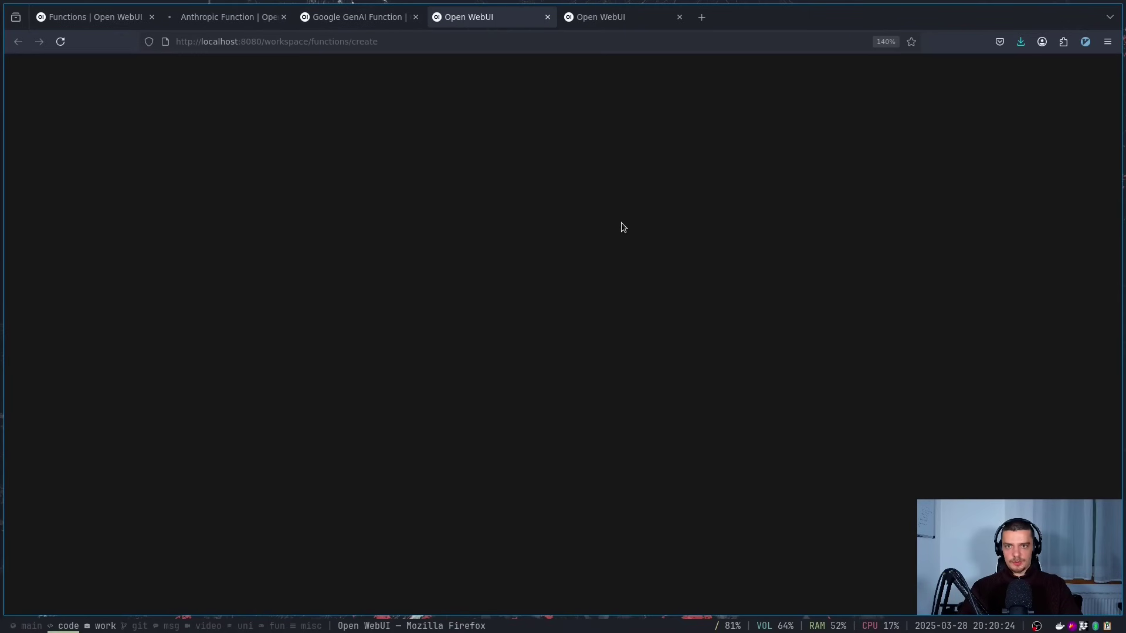
Step: Review the imported Gemini Manifold Pipe code and save it with Ctrl+S
scroll(394, 263, "down", 15)
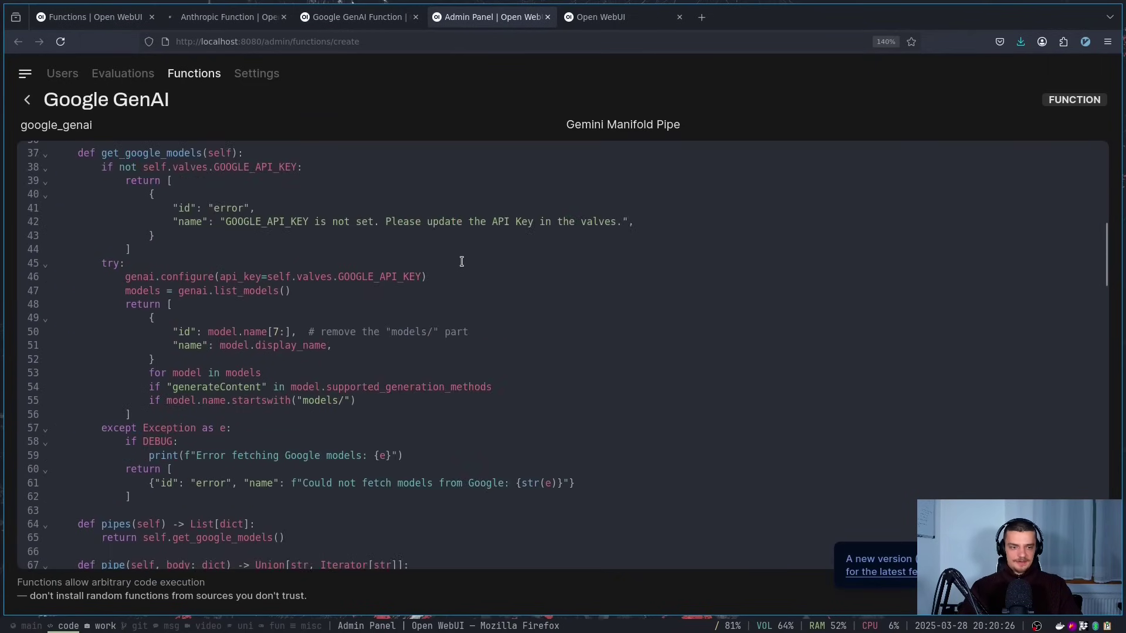
scroll(483, 417, "down", 20)
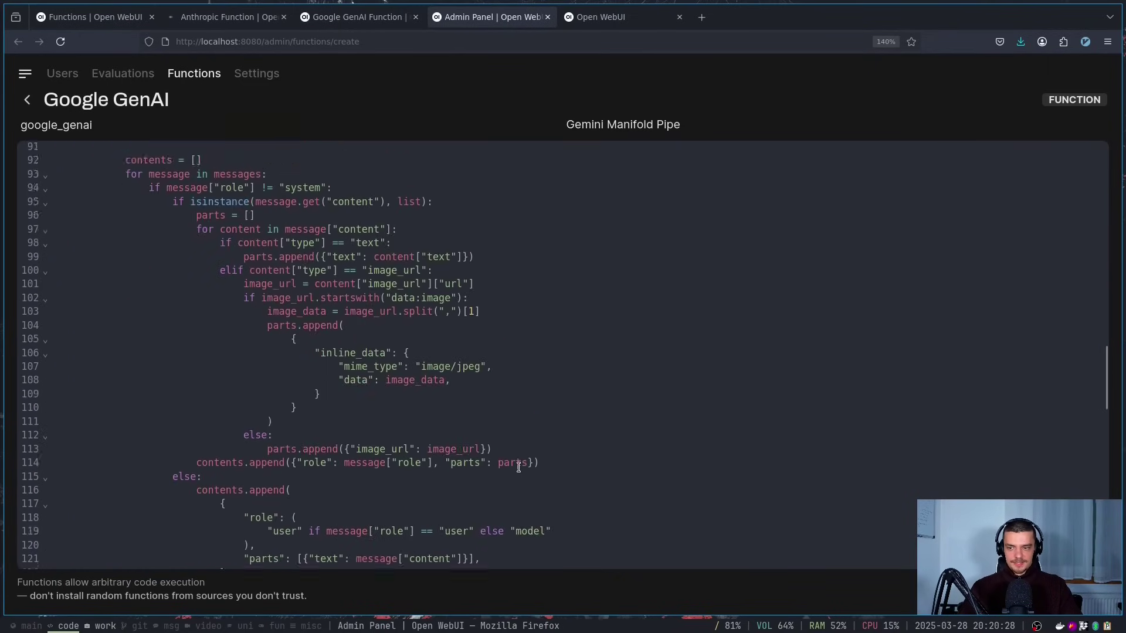
scroll(483, 417, "up", 20)
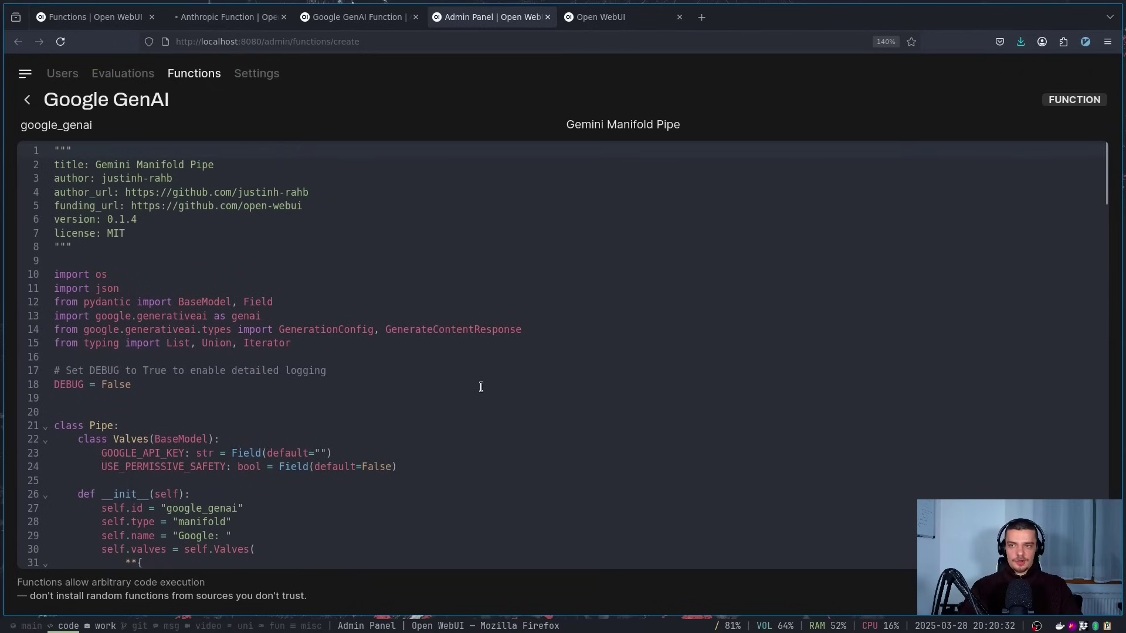
scroll(478, 384, "down", 20)
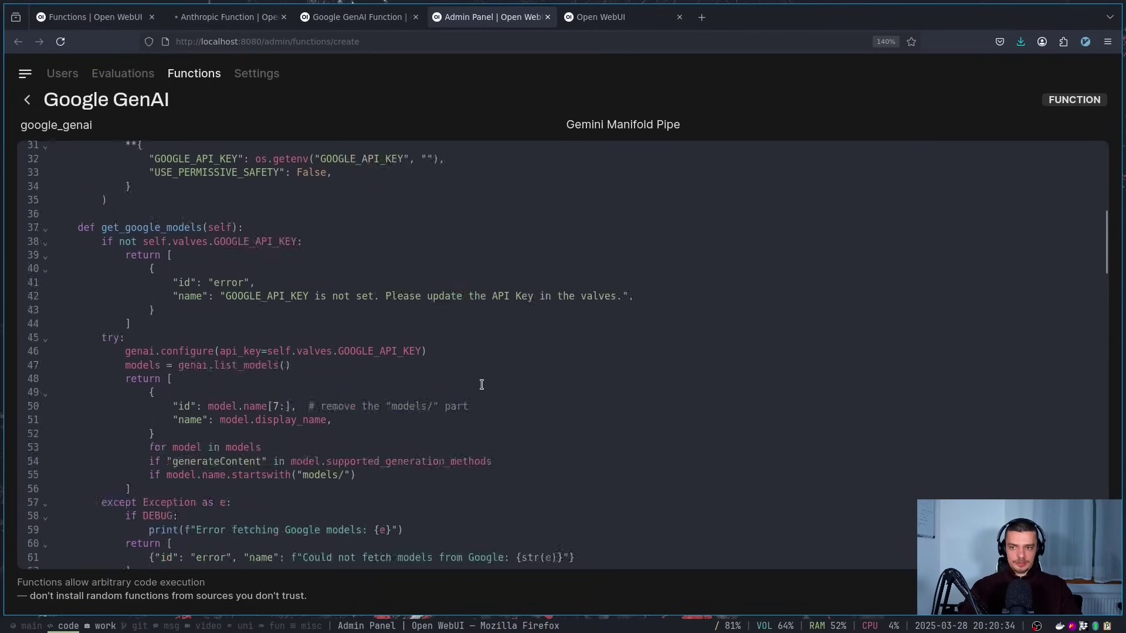
scroll(474, 384, "down", 10)
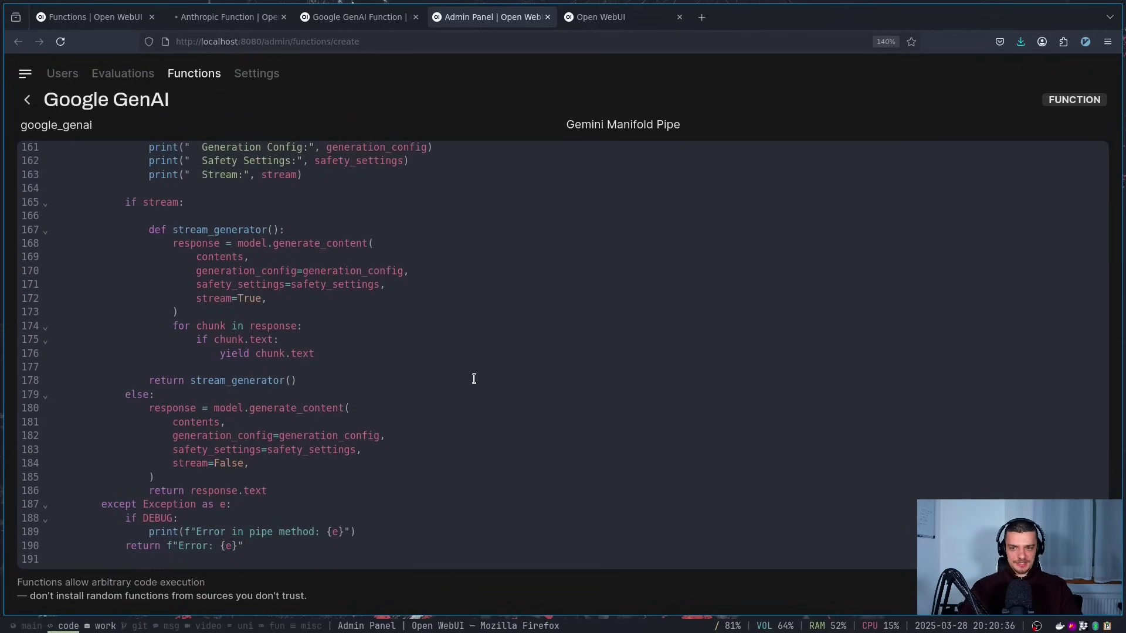
scroll(552, 293, "up", 20)
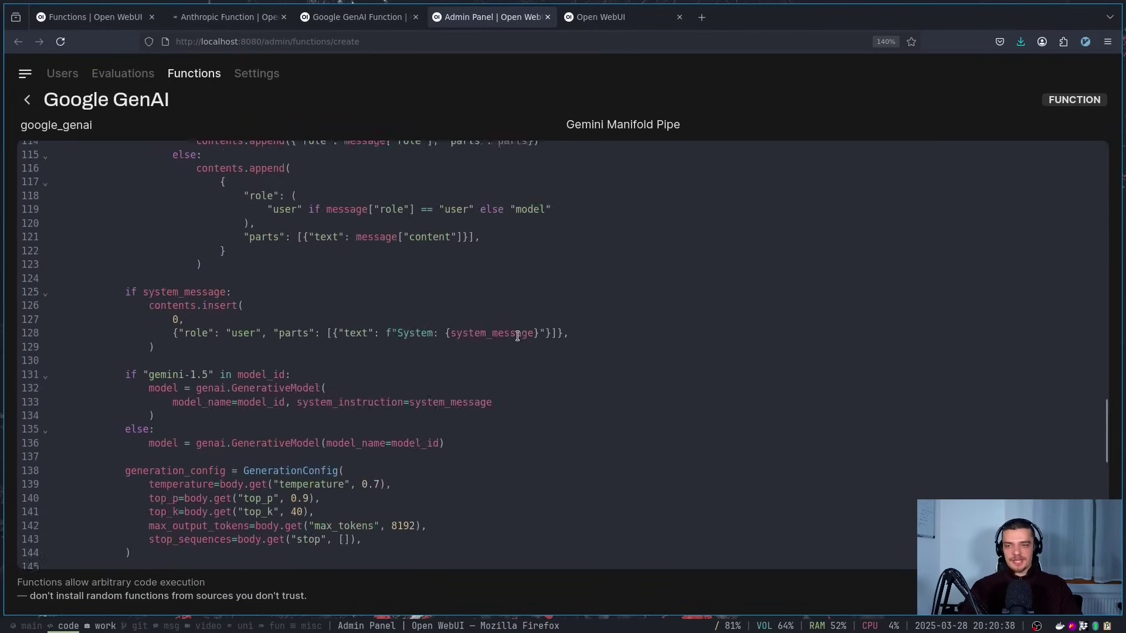
scroll(506, 347, "up", 2)
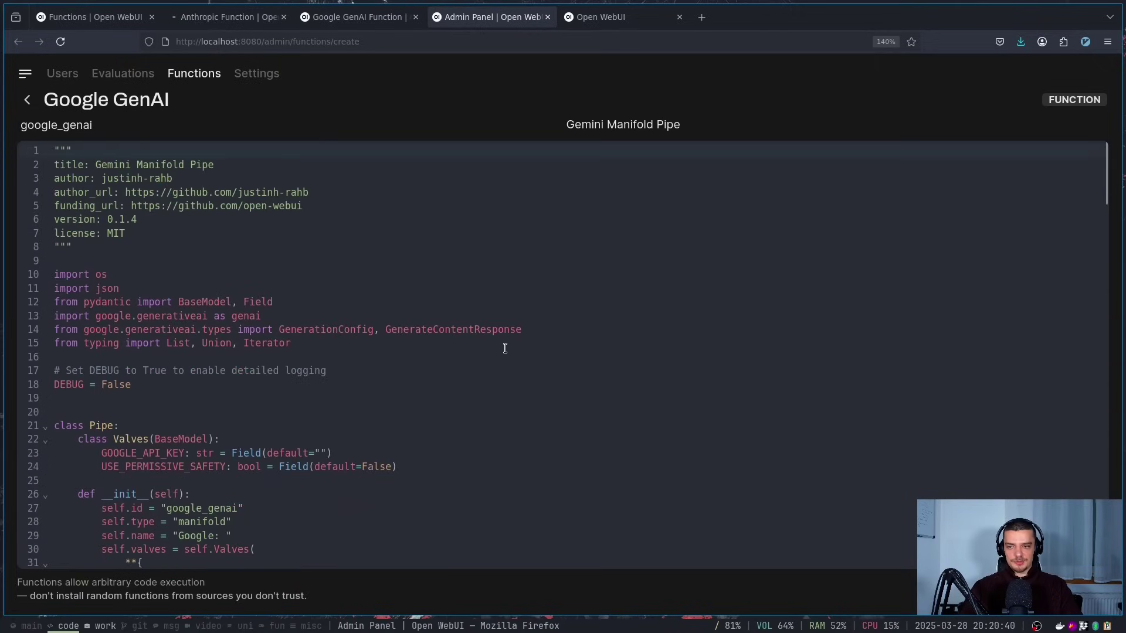
scroll(505, 350, "down", 20)
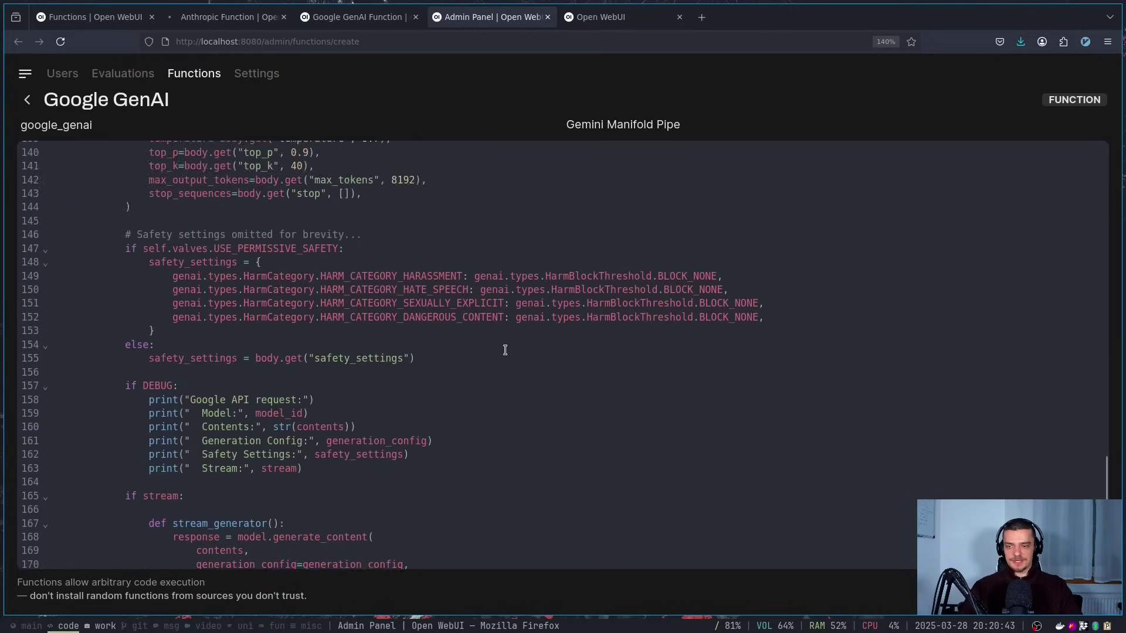
scroll(505, 351, "down", 4)
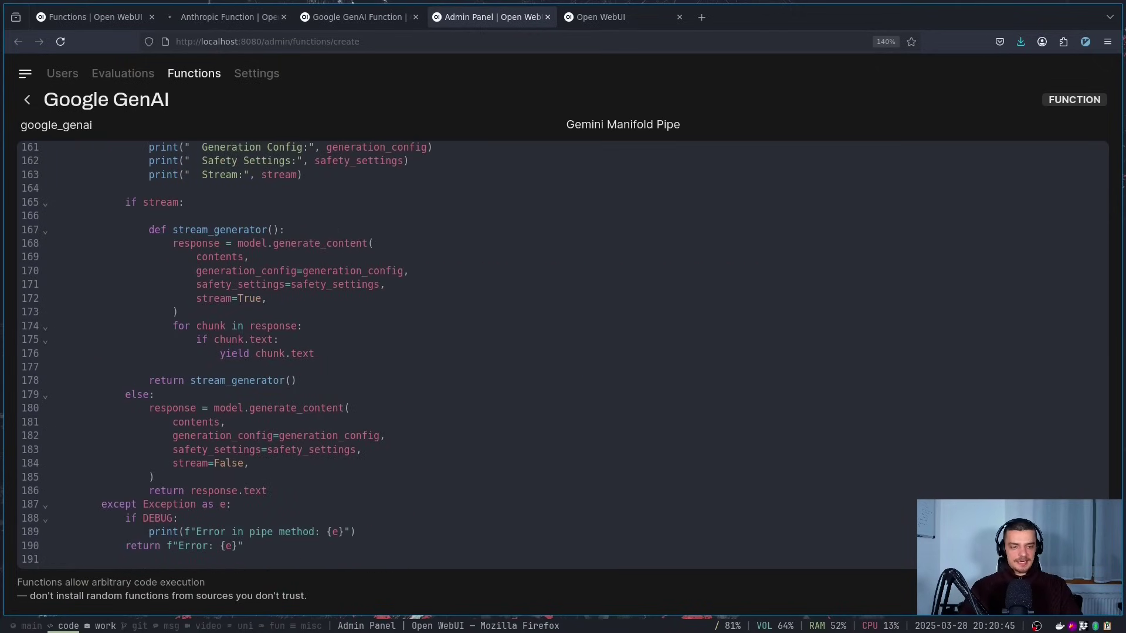
key("ctrl+s")
Step: Confirm creating the Google GenAI function, keep it enabled, and inspect its Valves without saving
left_click(639, 437)
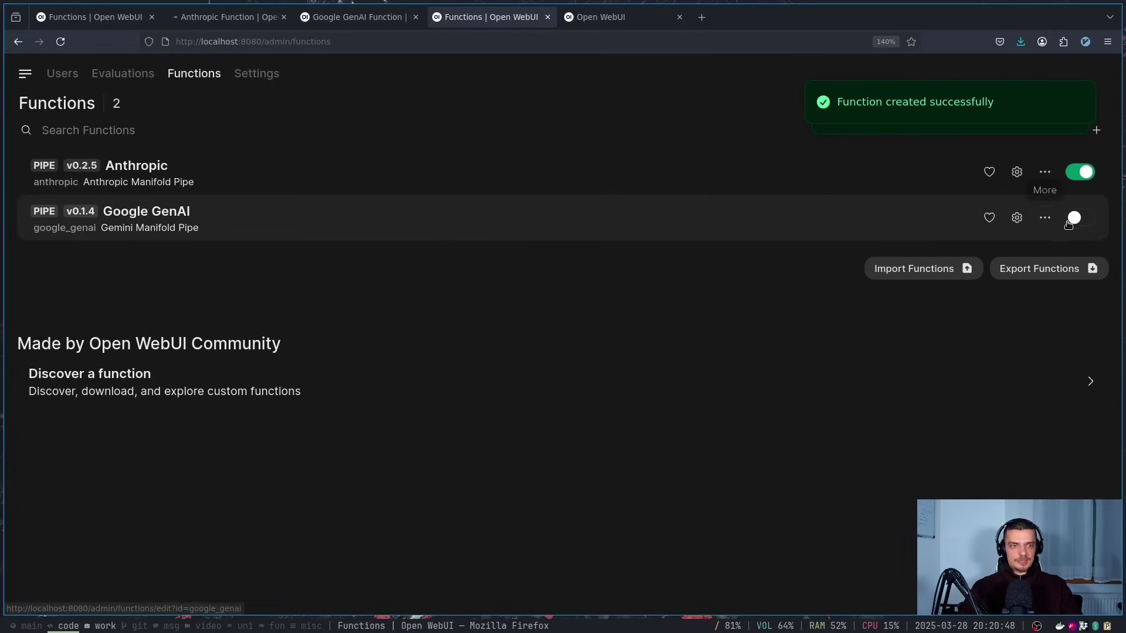
left_click(1076, 217)
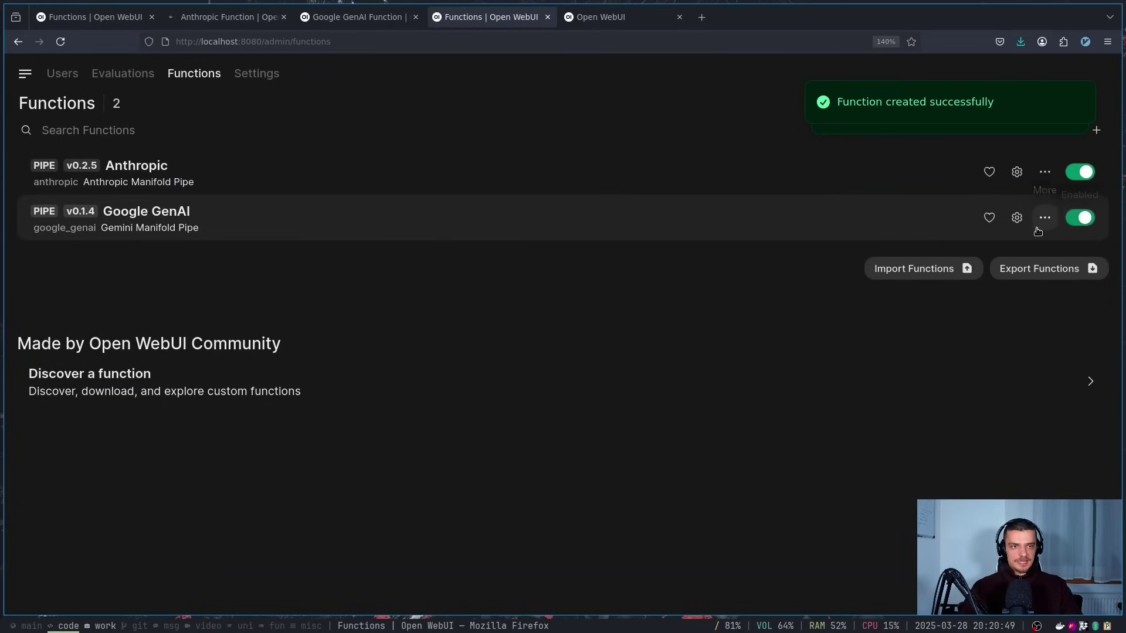
left_click(1016, 218)
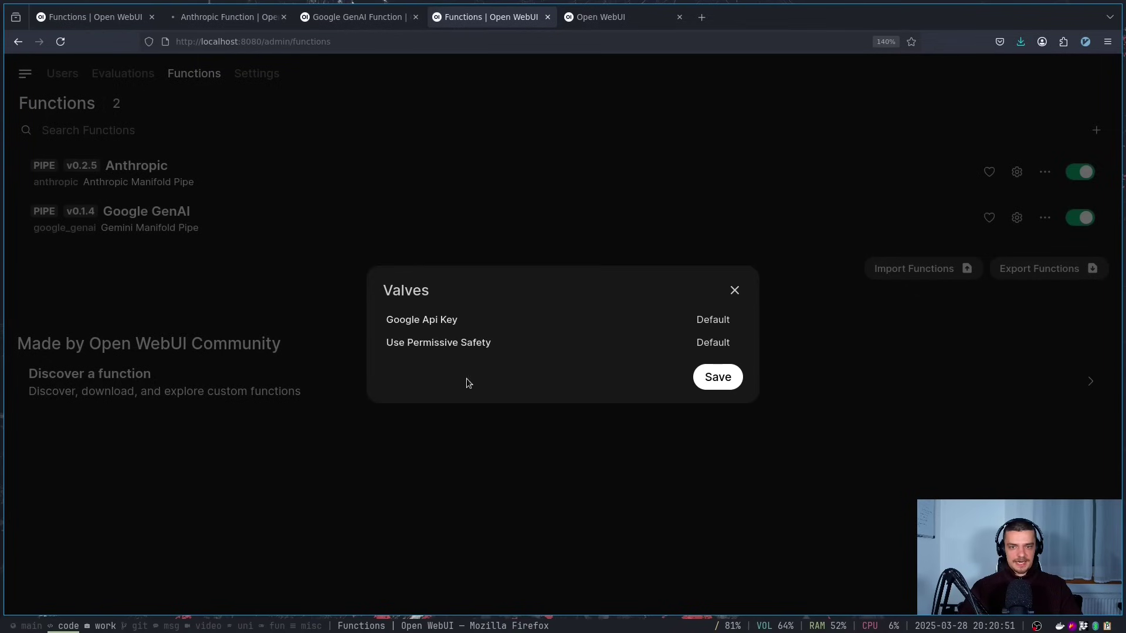
left_click(712, 319)
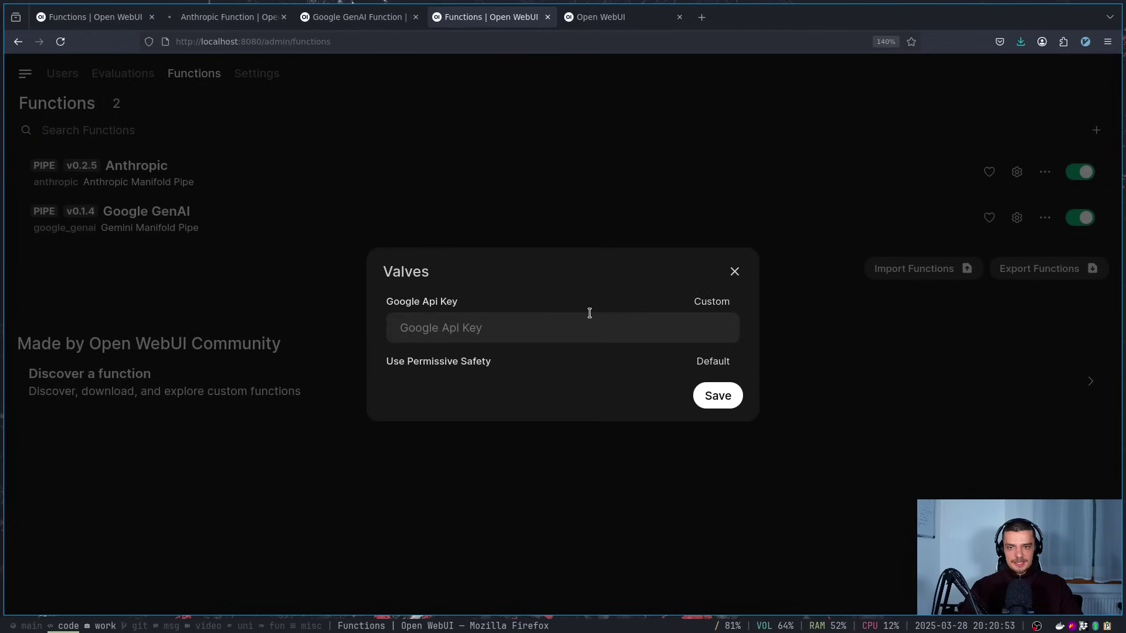
left_click(734, 273)
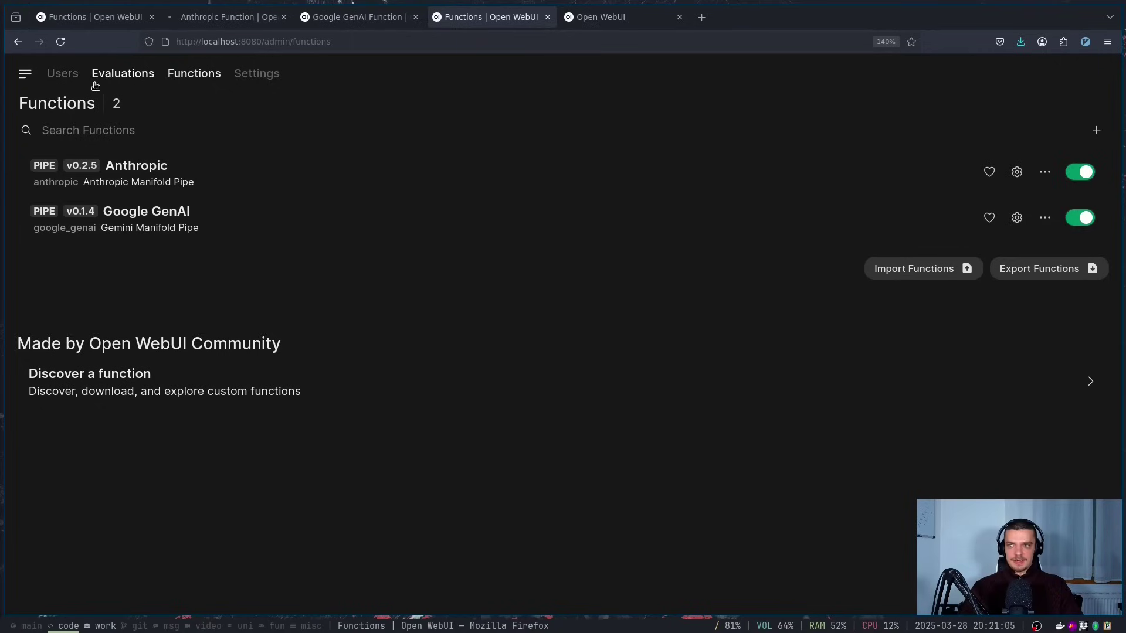
Step: Reload the original Functions tab, start a new chat, and browse the available models list
left_click(88, 17)
left_click(61, 41)
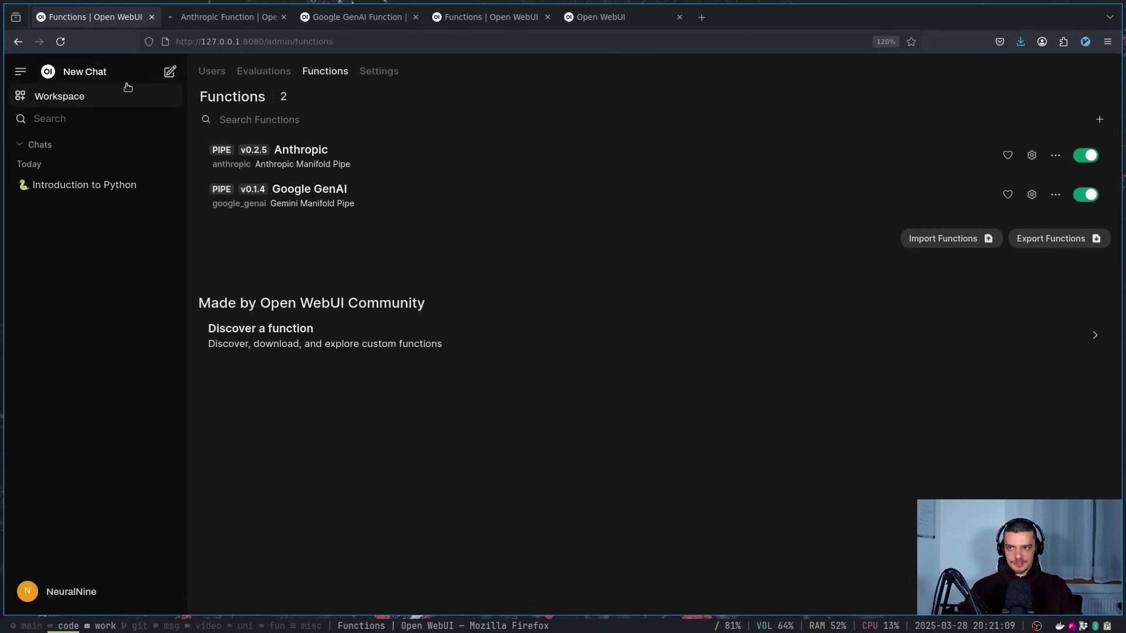
left_click(77, 80)
left_click(275, 71)
scroll(311, 211, "down", 10)
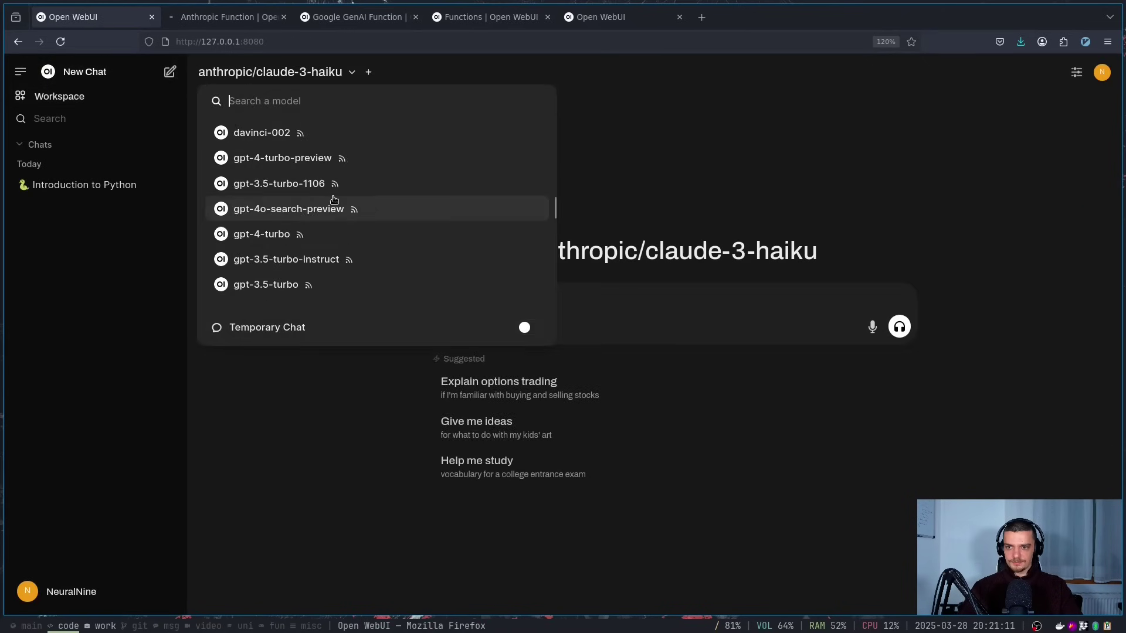
scroll(321, 236, "up", 10)
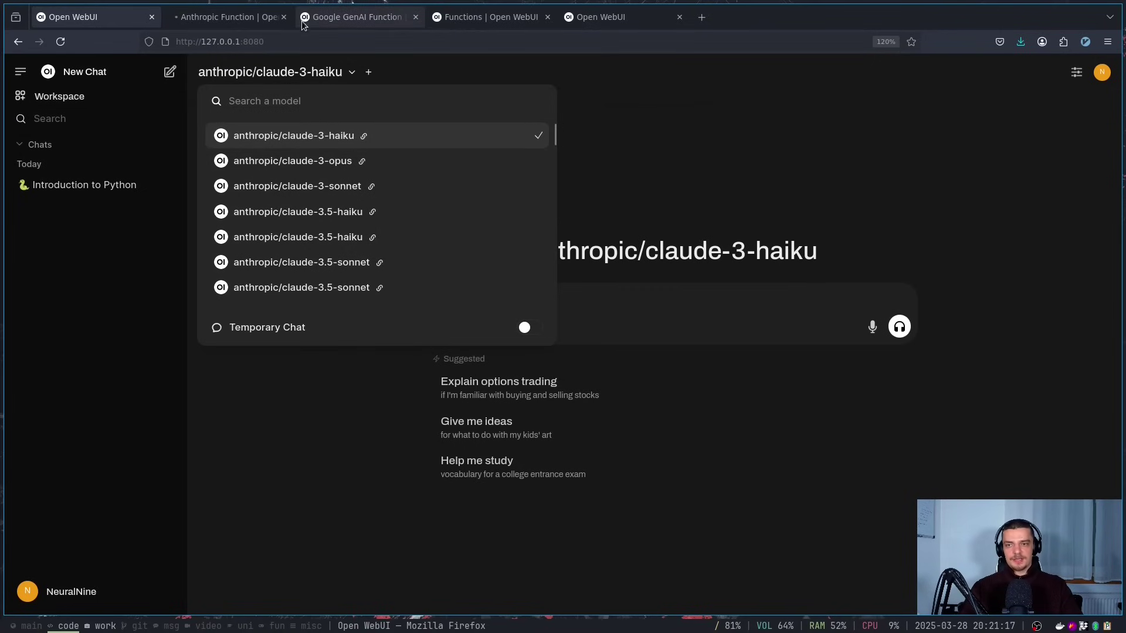
scroll(345, 199, "down", 10)
scroll(327, 221, "up", 10)
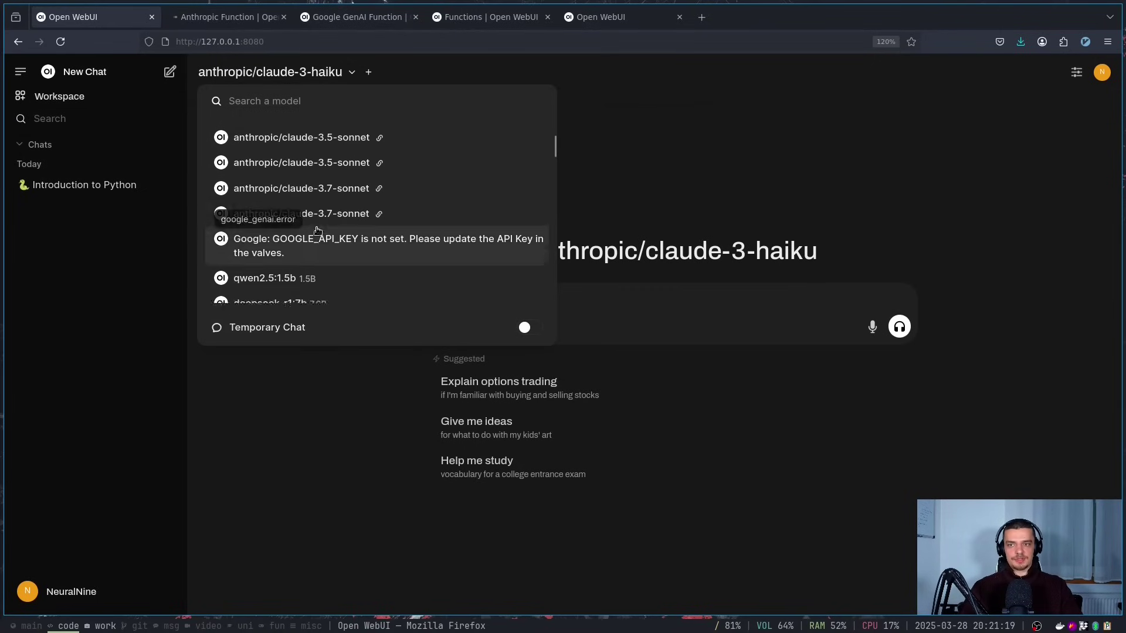
left_click(304, 408)
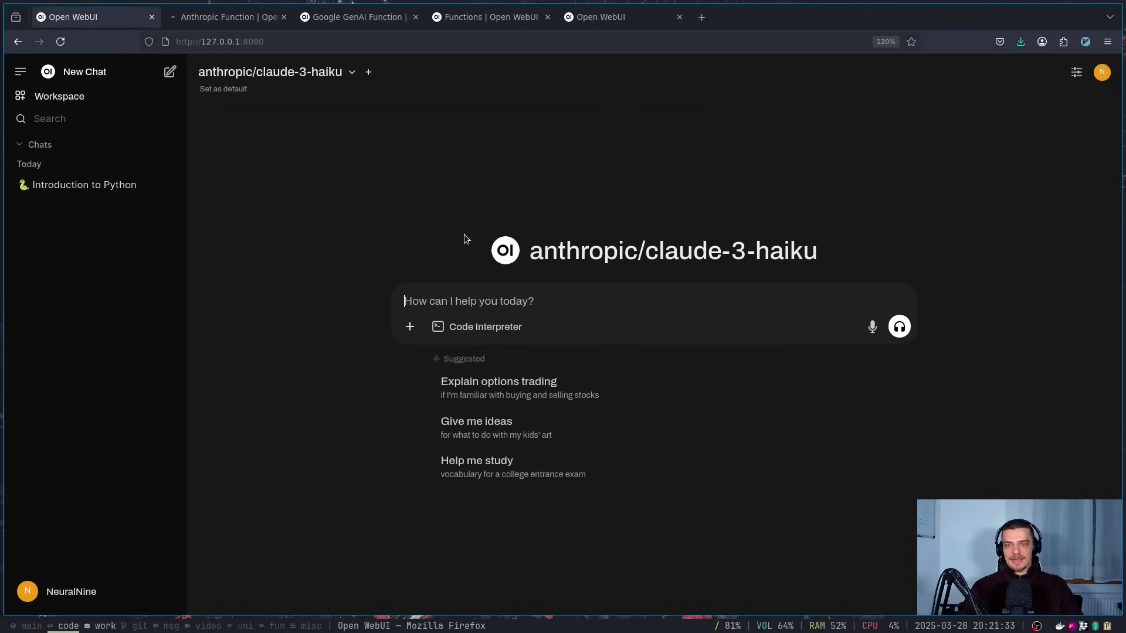
Step: Switch to anthropic/claude-3.7-sonnet and send 'Write a simple tic tac toe game in Pygame'
left_click(271, 73)
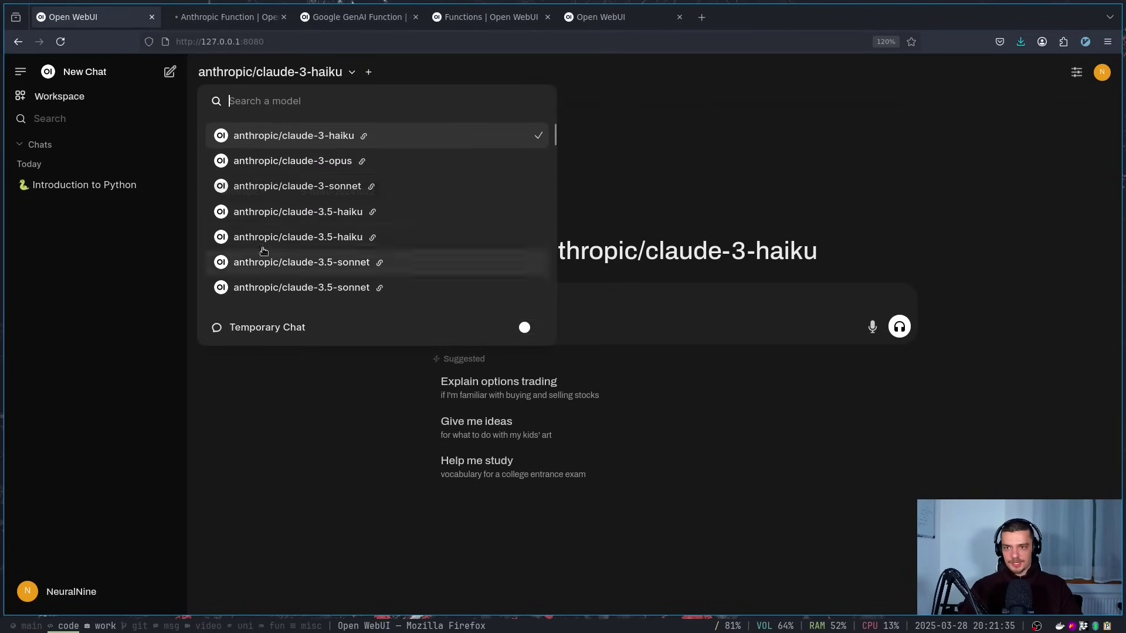
scroll(264, 252, "down", 2)
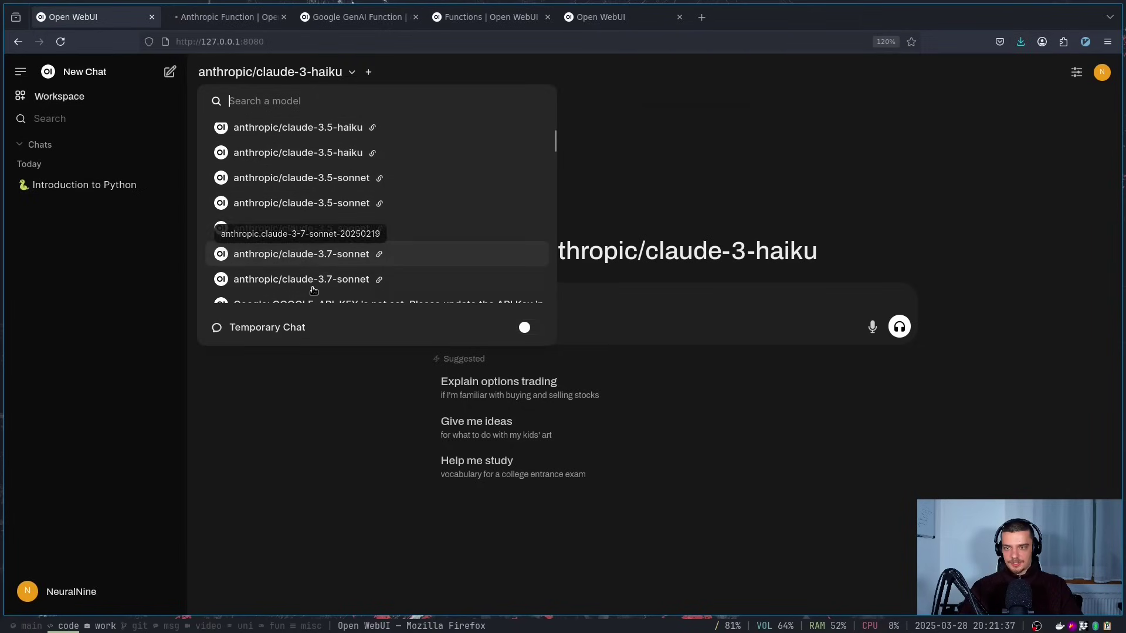
left_click(312, 281)
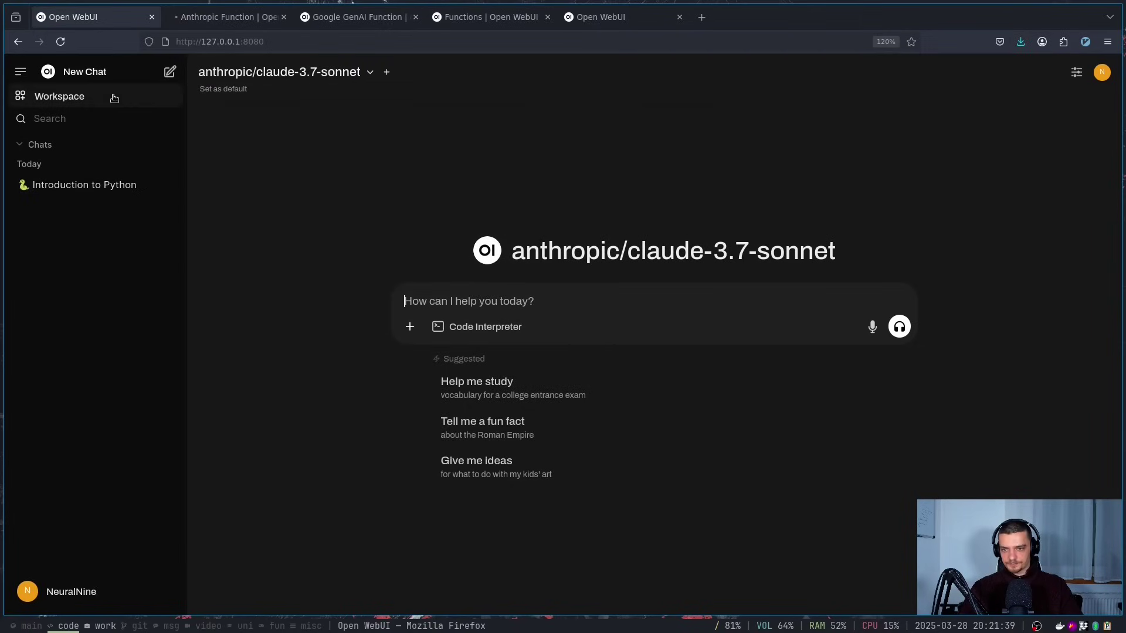
type("Write a")
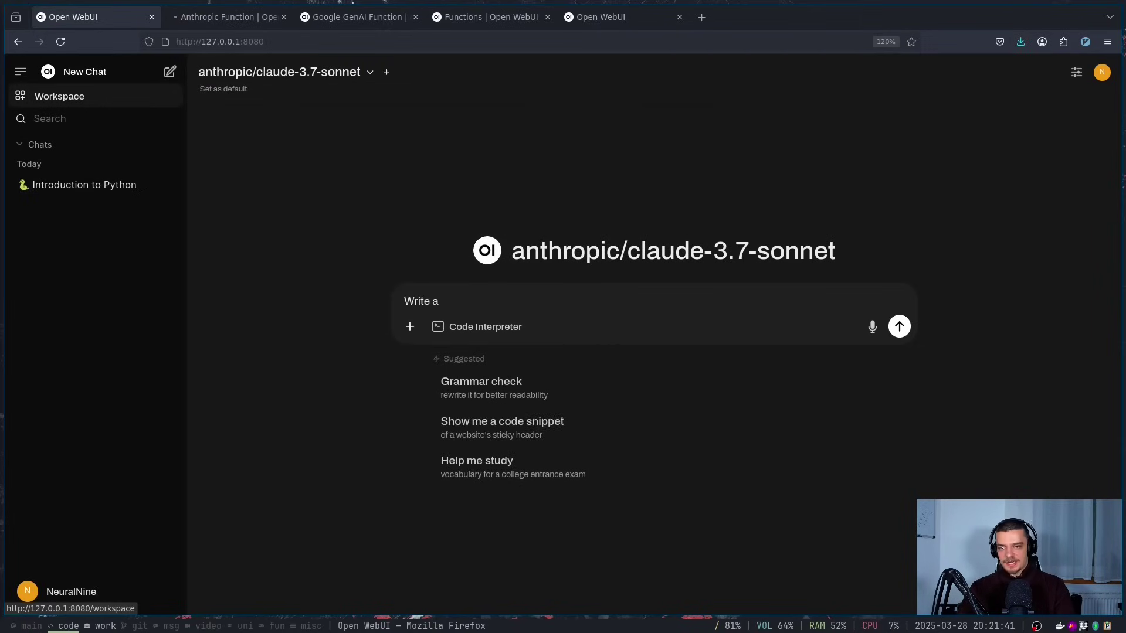
type(" simple tic tac to")
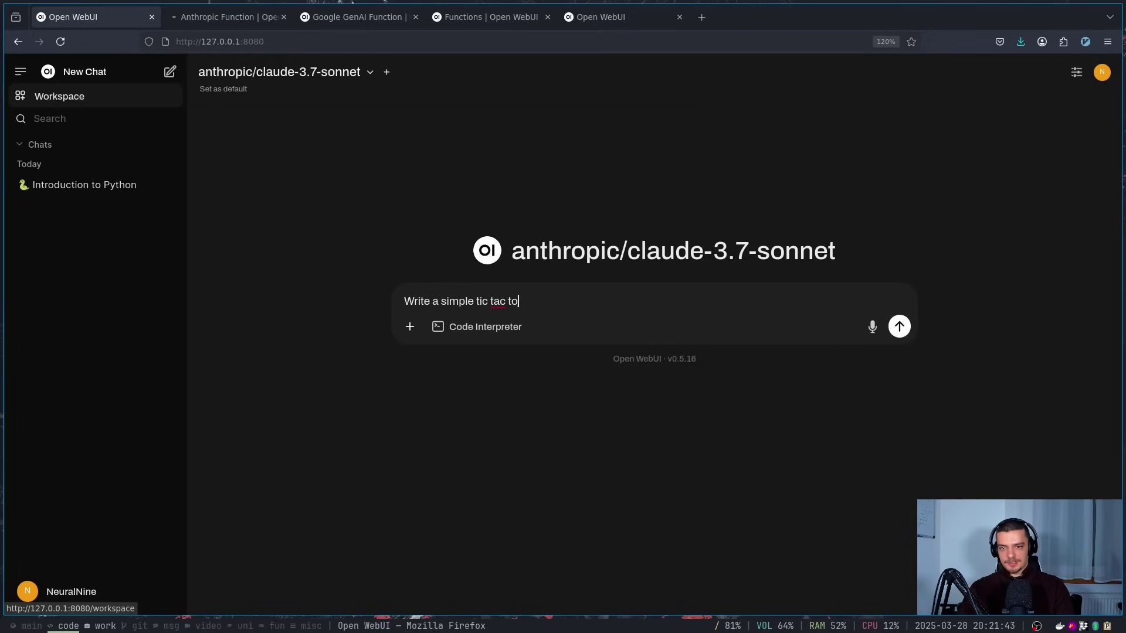
type("e game in Pygame")
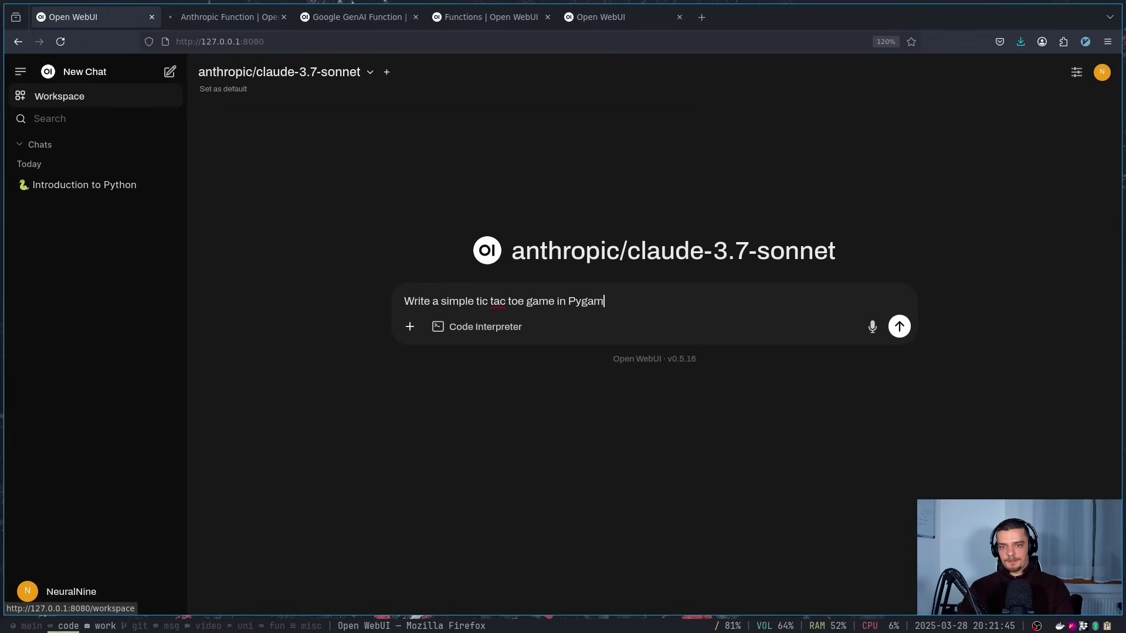
key("Return")
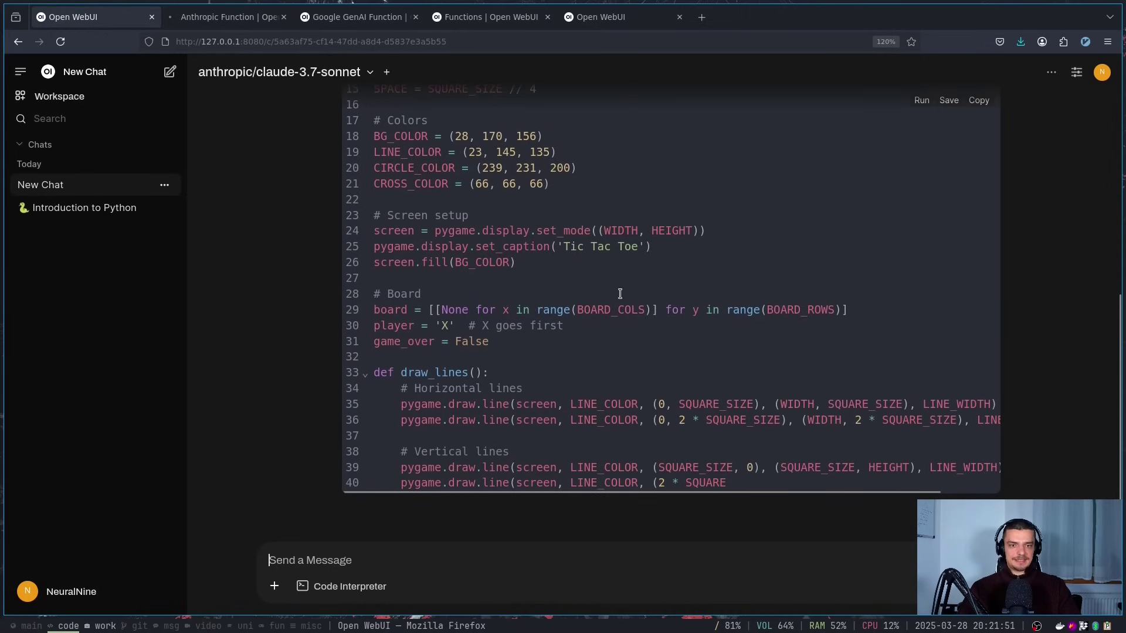
left_click(1077, 71)
scroll(905, 403, "down", 5)
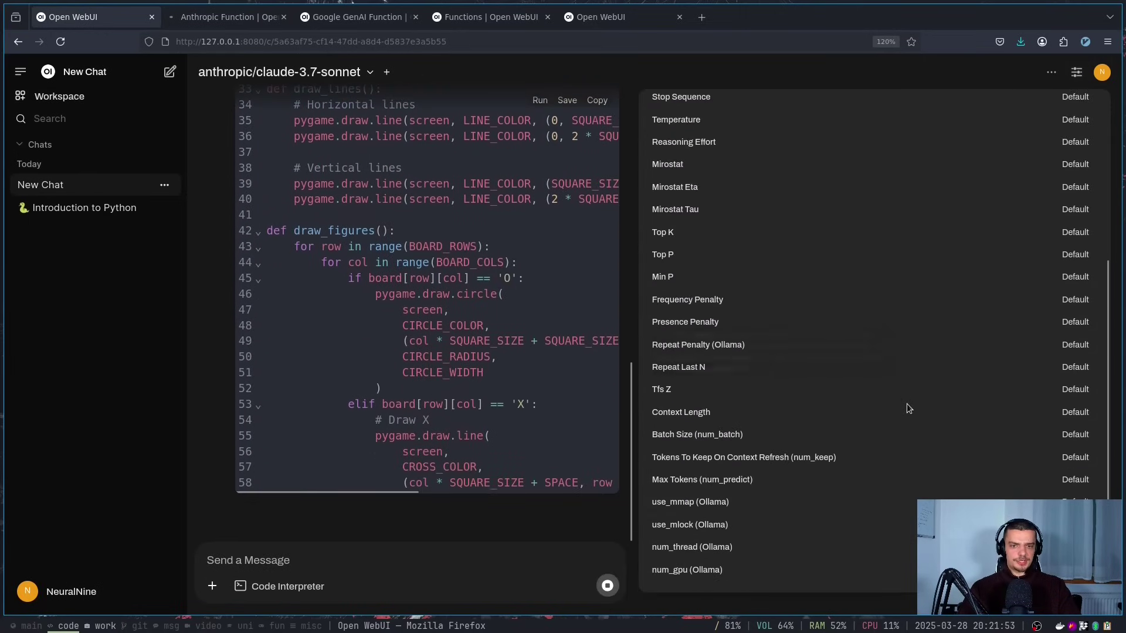
scroll(861, 322, "up", 5)
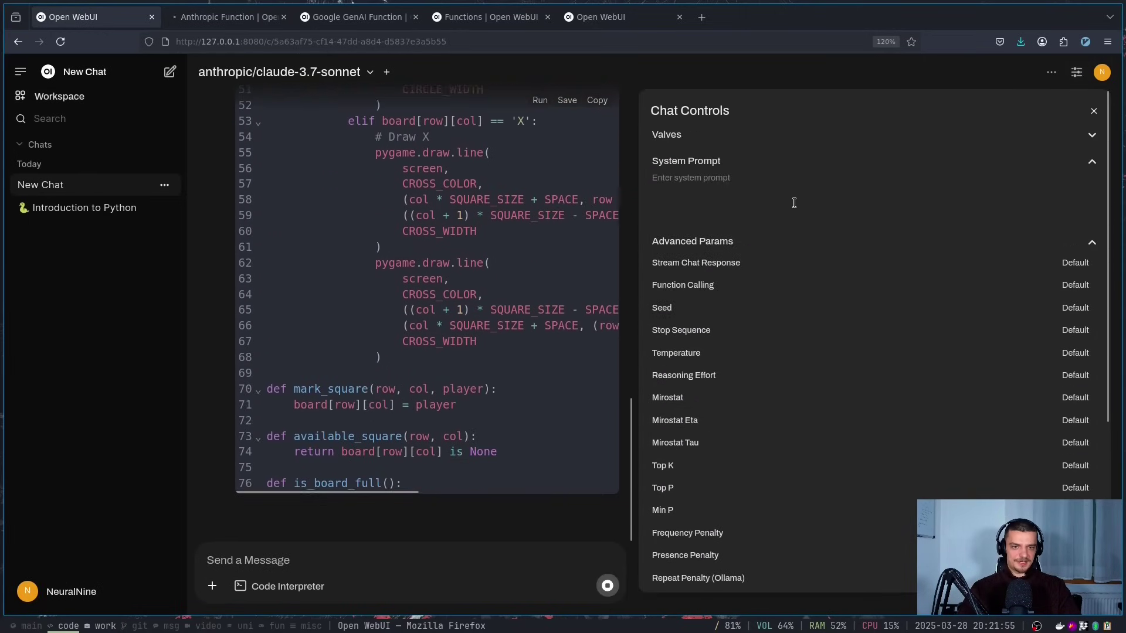
scroll(820, 322, "down", 4)
left_click(1083, 73)
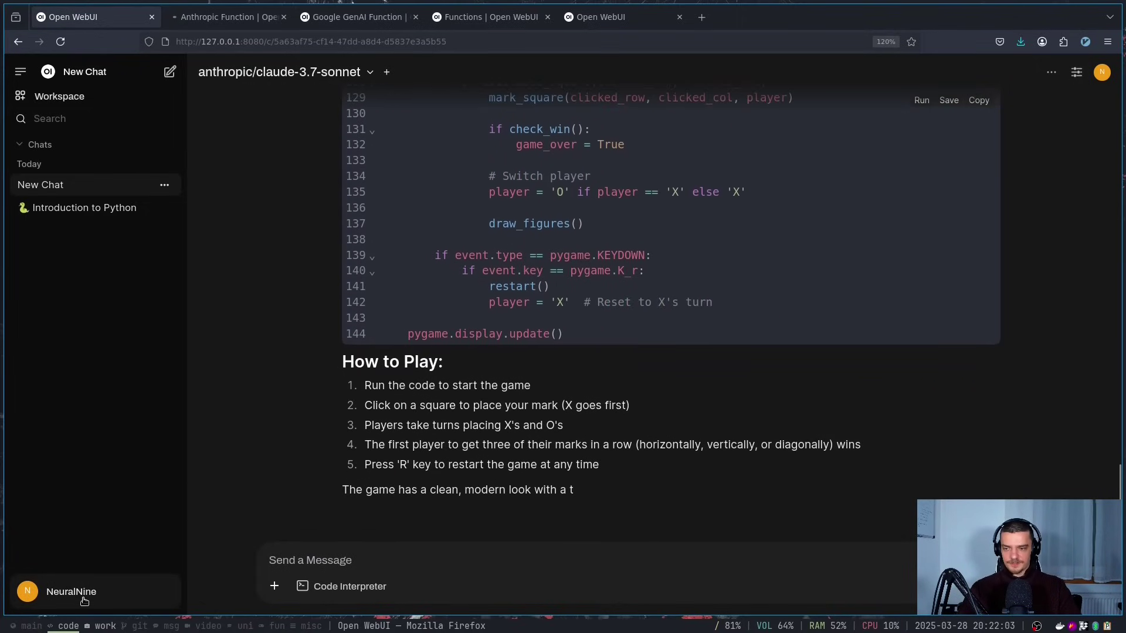
Step: Run Claude's tic tac toe code and read the No module named 'pygame' error
scroll(889, 169, "up", 10)
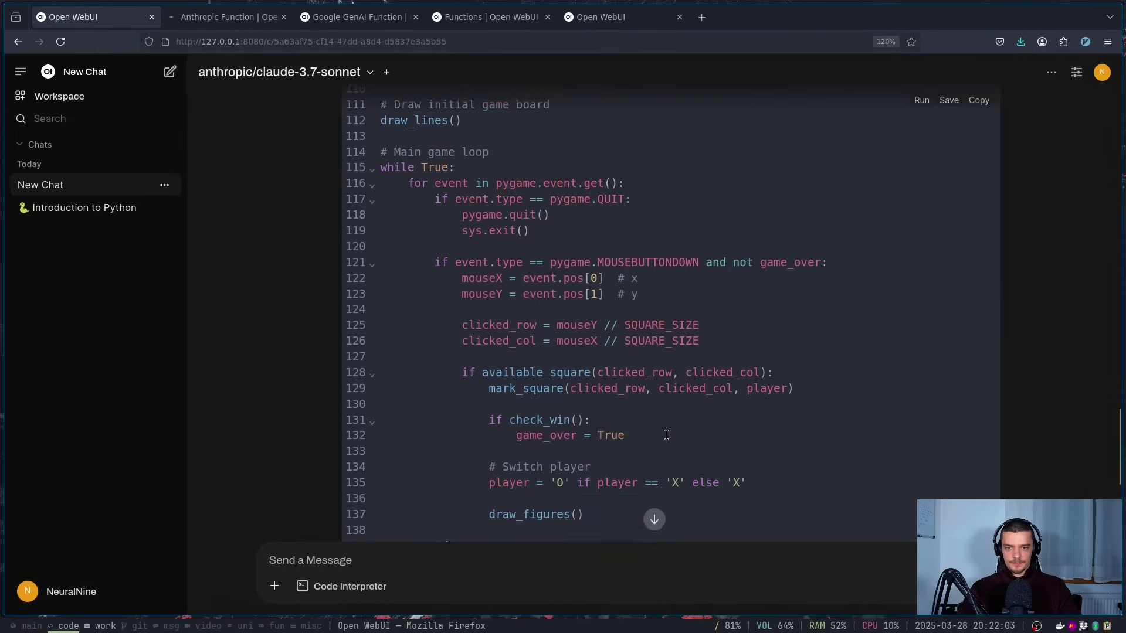
left_click(922, 101)
scroll(747, 440, "down", 10)
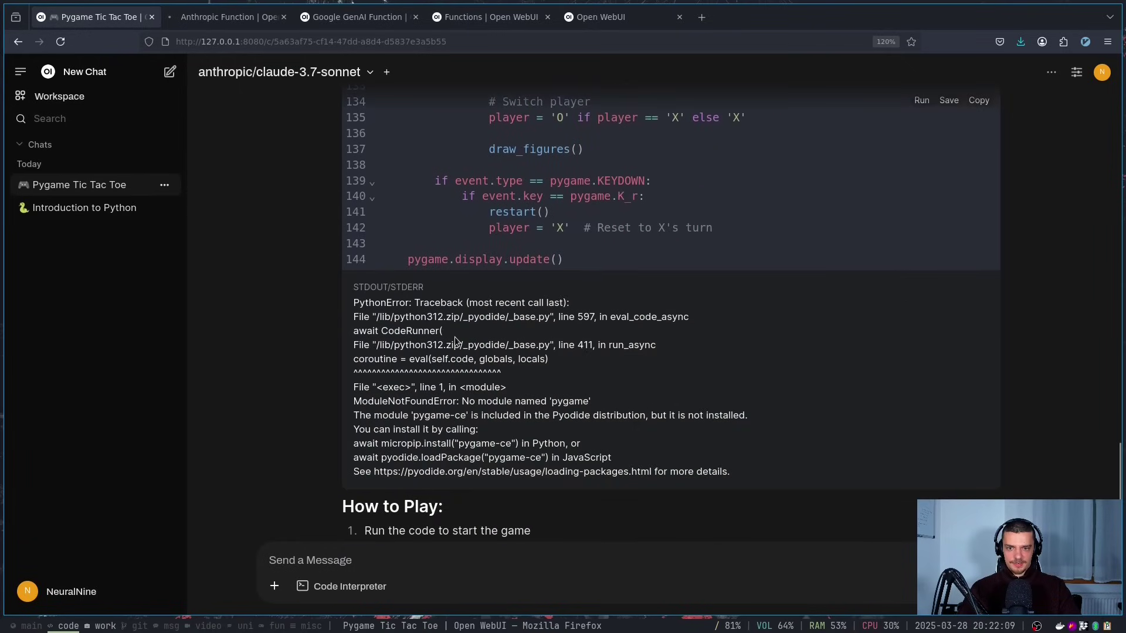
scroll(531, 317, "down", 4)
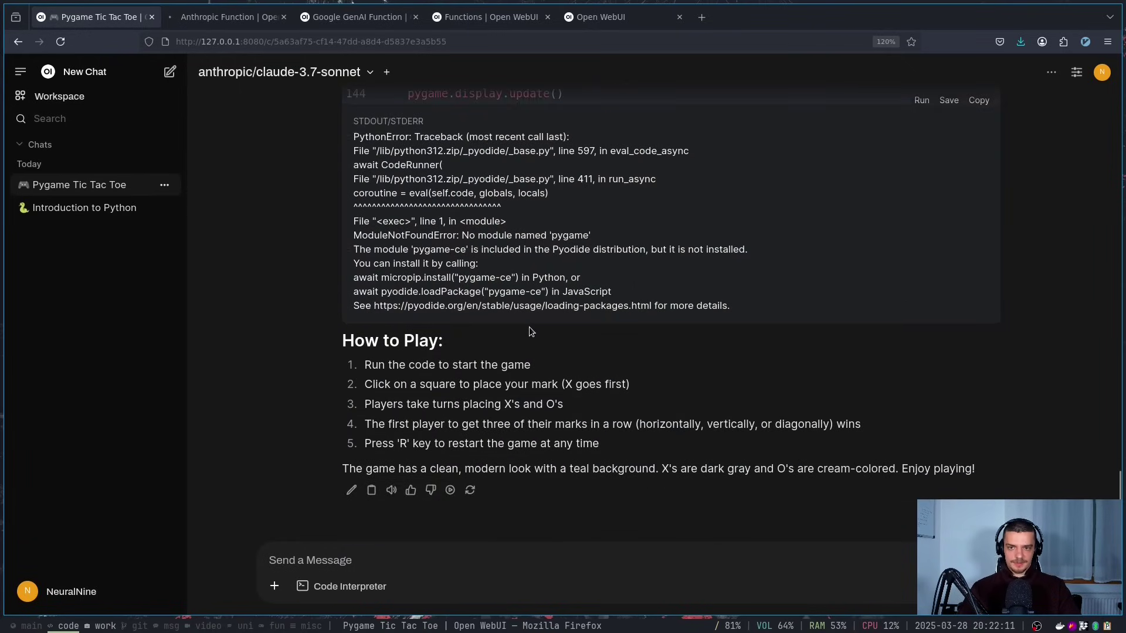
scroll(529, 326, "up", 10)
scroll(453, 309, "down", 10)
scroll(453, 310, "down", 2)
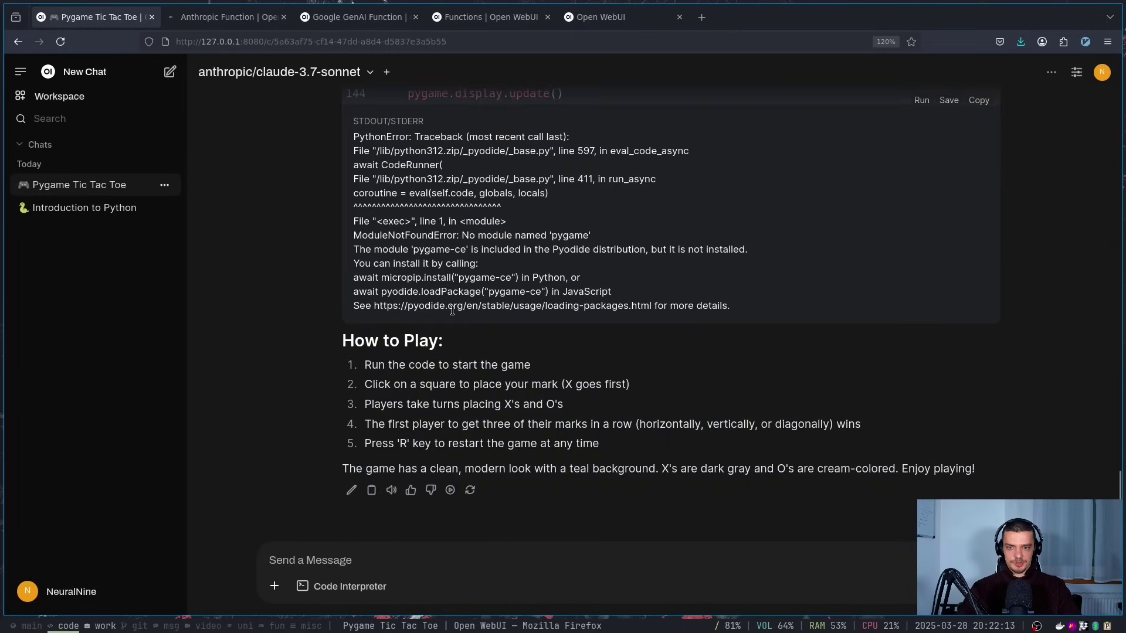
scroll(487, 381, "up", 5)
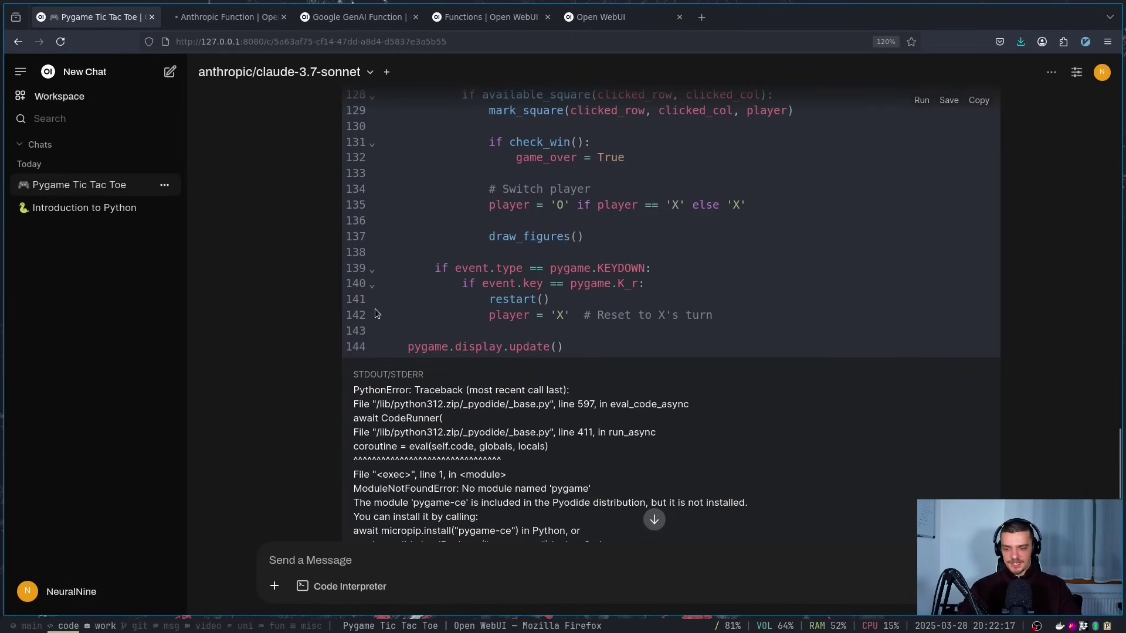
Step: Install pygame with 'pip3 install pygame' in a terminal, then close it
key("super+Return")
type("pip3 i")
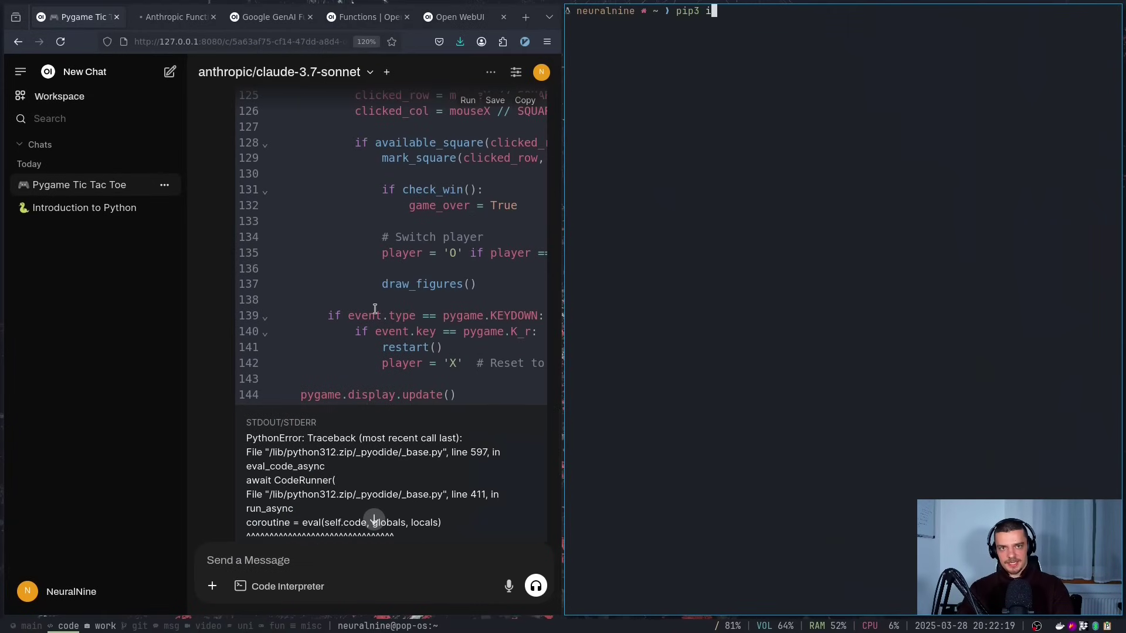
type("nstall pygam")
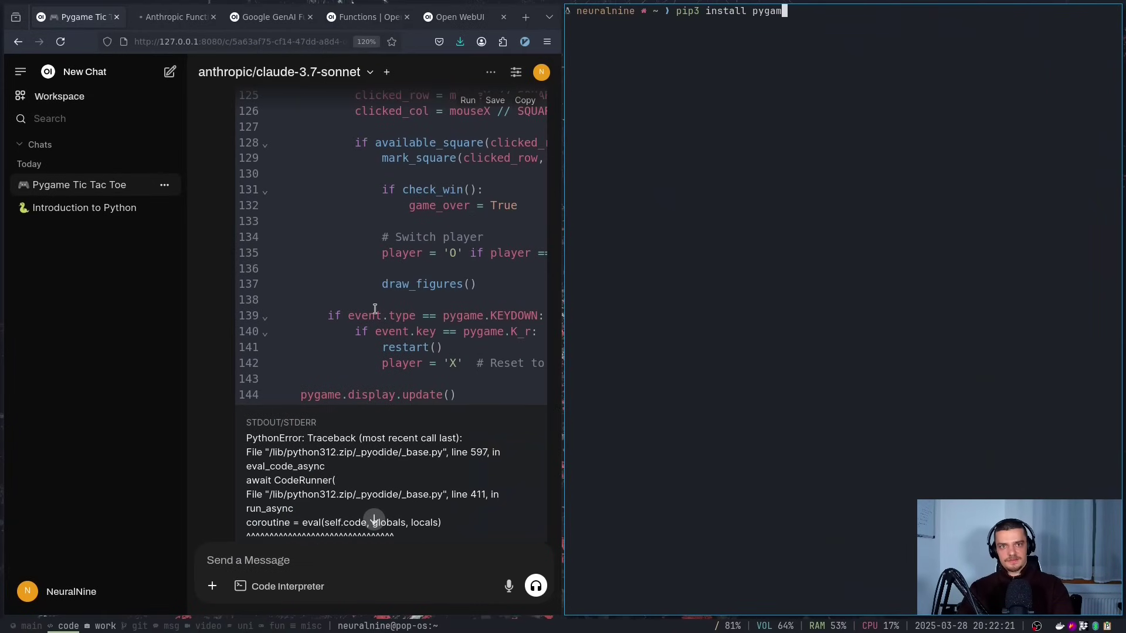
type("e")
key("Return")
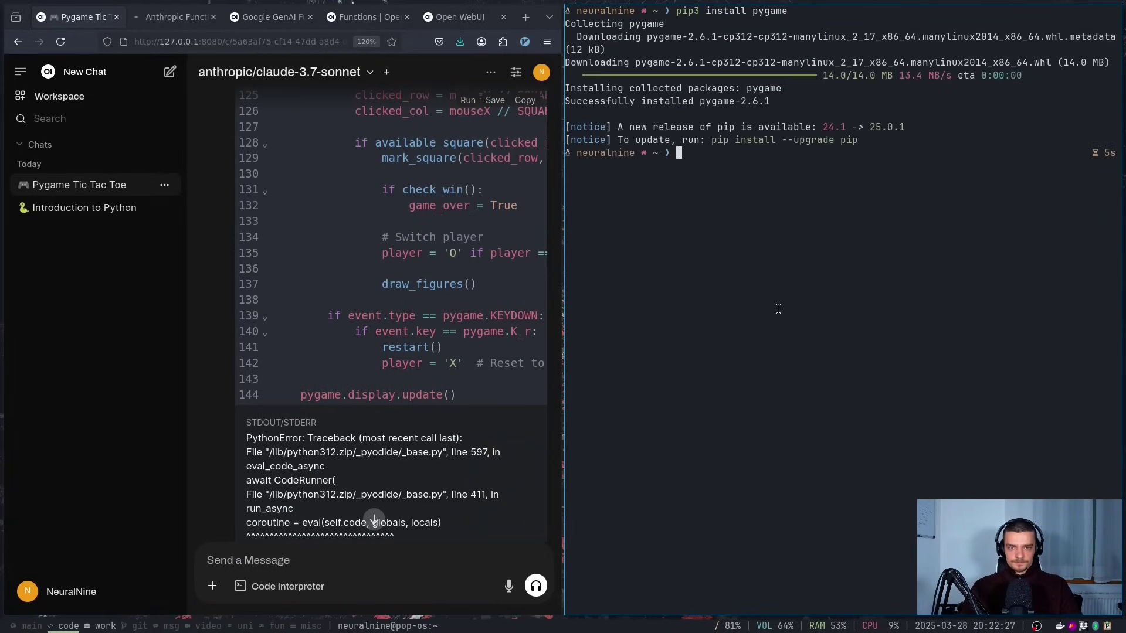
key("ctrl+d")
Step: Re-run the tic tac toe code and review the output, still missing the pygame module
scroll(991, 268, "up", 10)
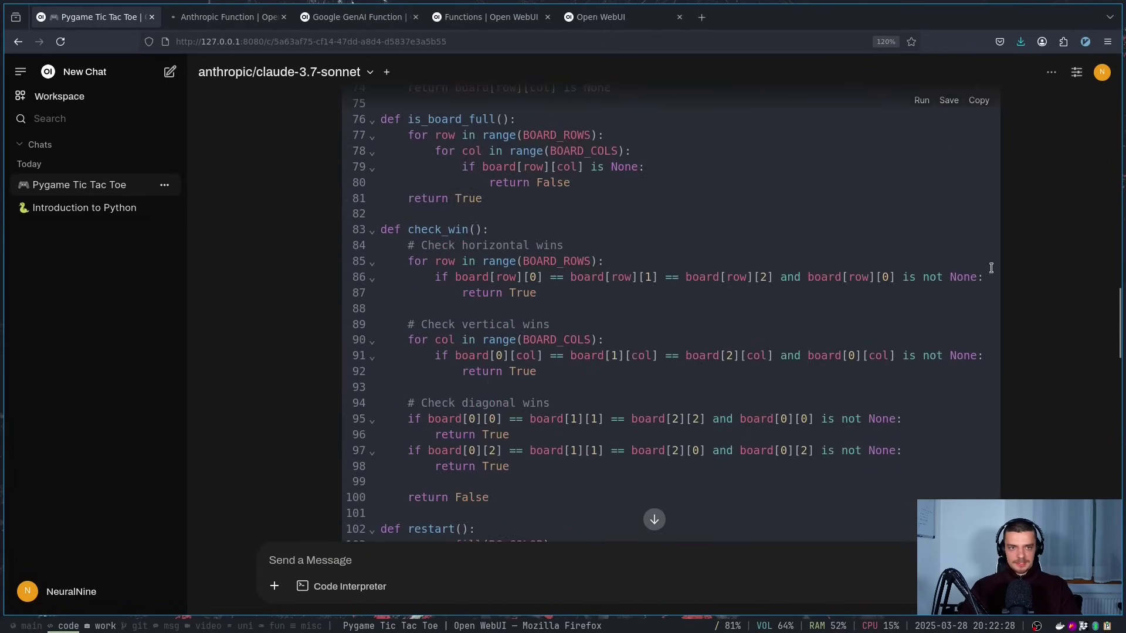
left_click(923, 97)
scroll(804, 269, "down", 15)
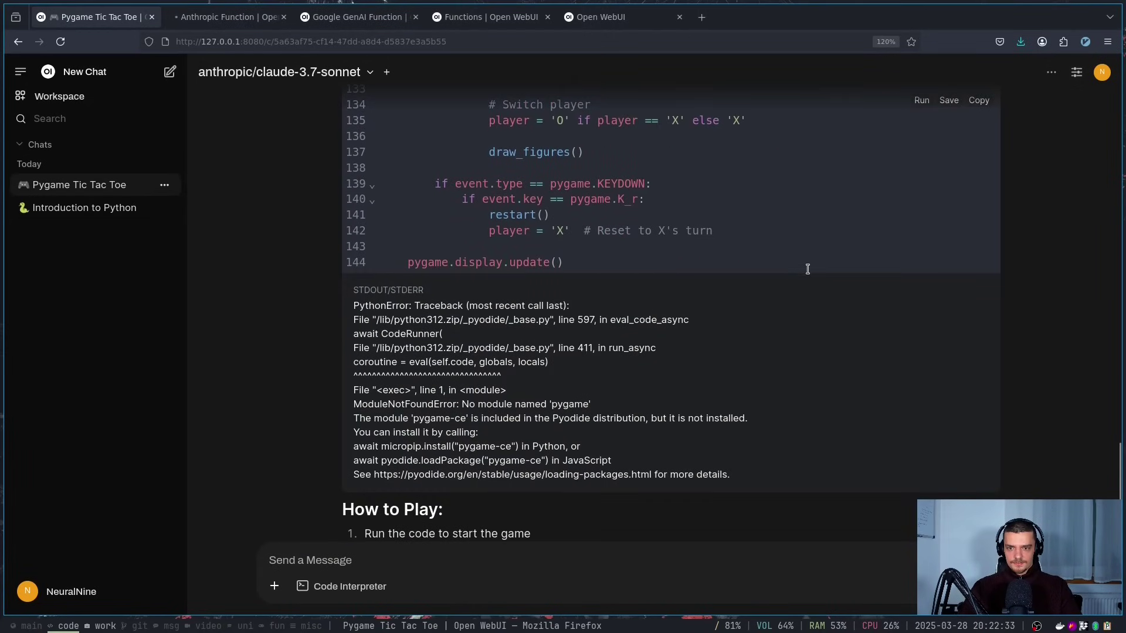
scroll(526, 366, "up", 15)
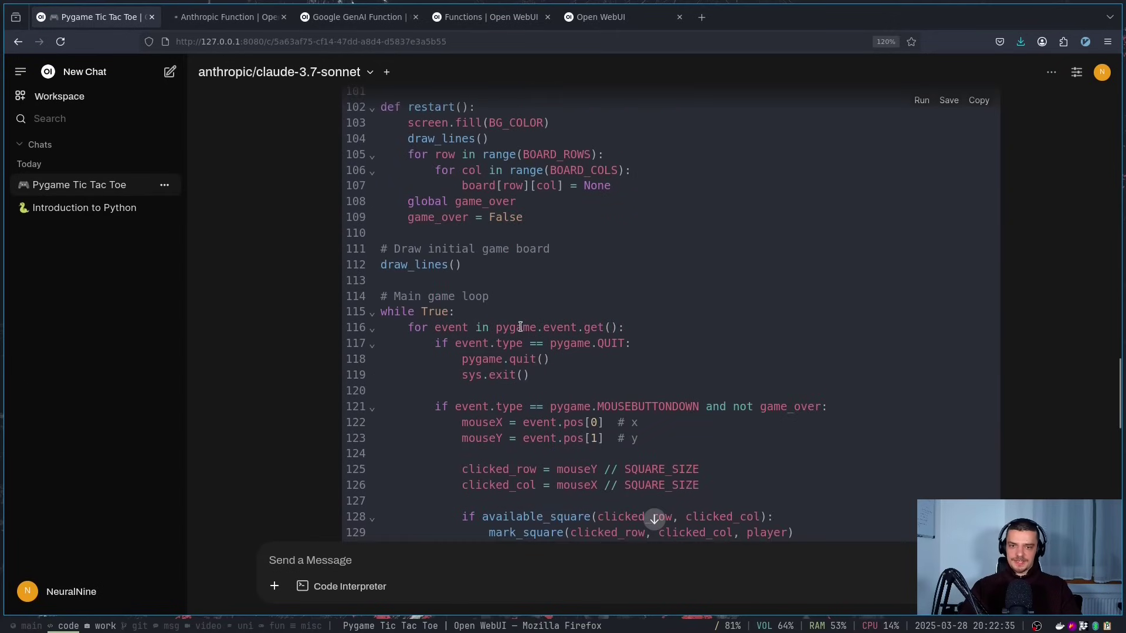
scroll(354, 273, "up", 10)
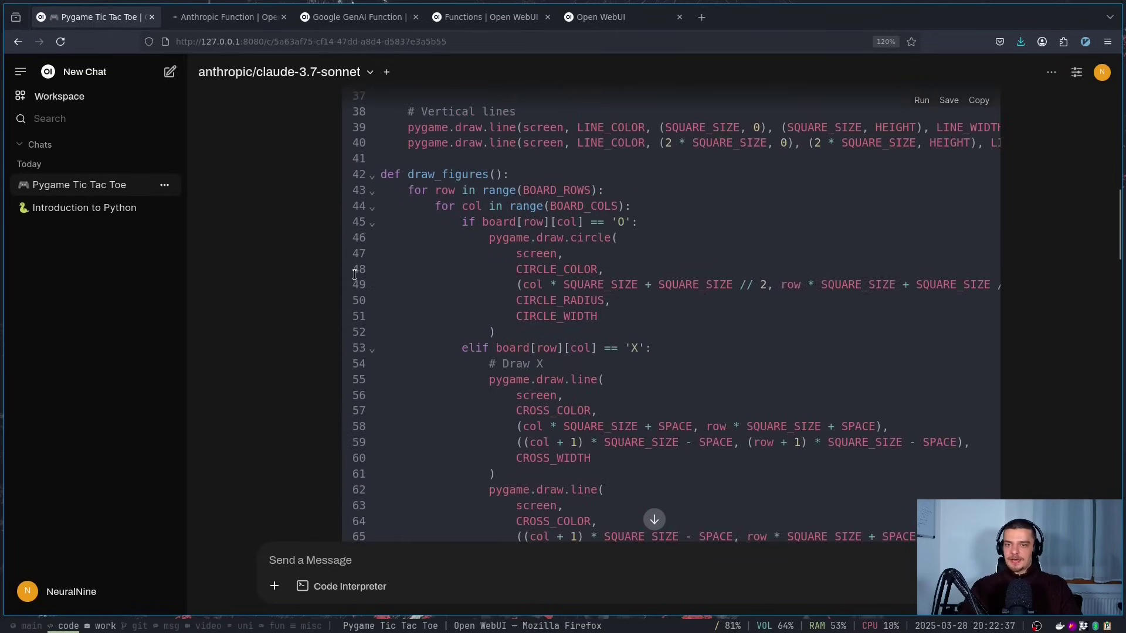
scroll(346, 280, "up", 4)
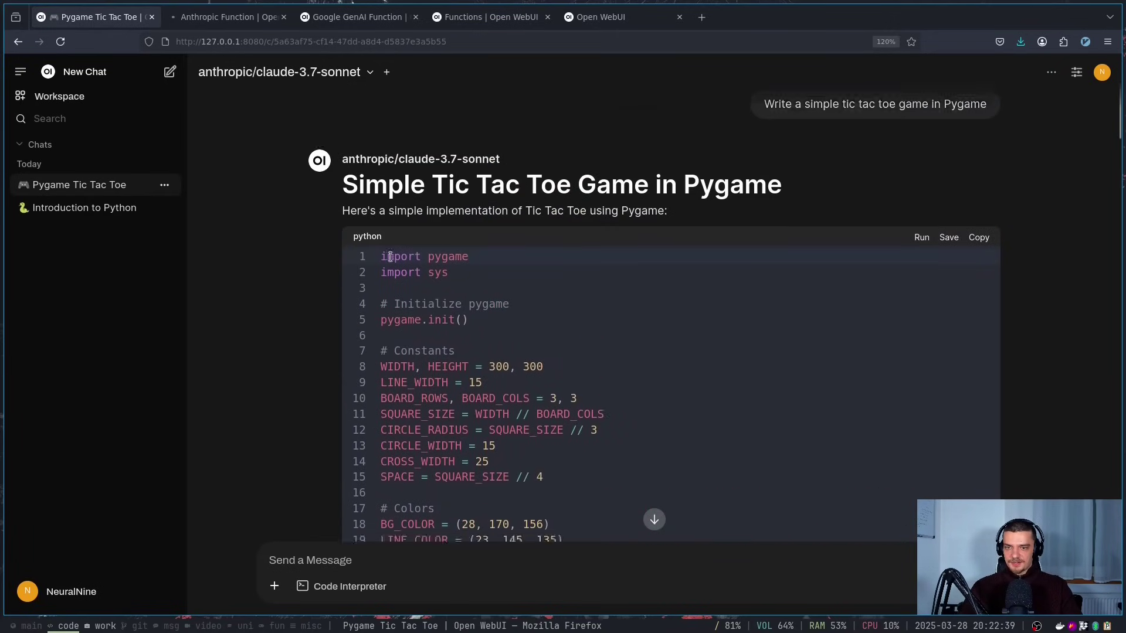
scroll(346, 293, "down", 14)
Step: Browse Admin Settings' Code Execution, Documents, Web Search and Images sections, then start a new chat
left_click(134, 580)
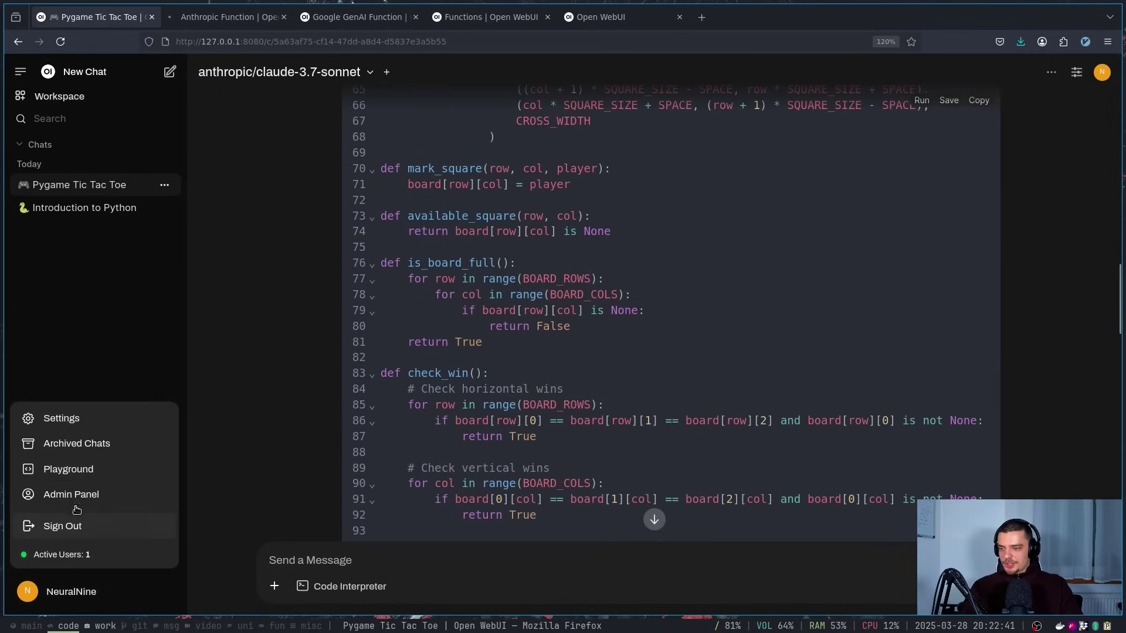
left_click(75, 418)
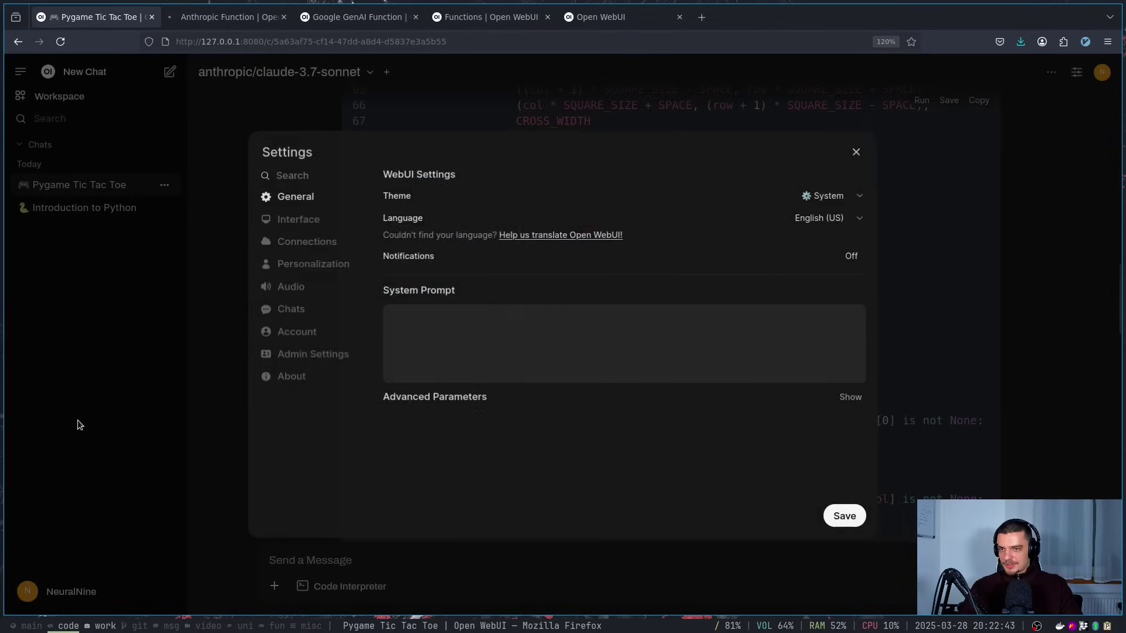
left_click(325, 356)
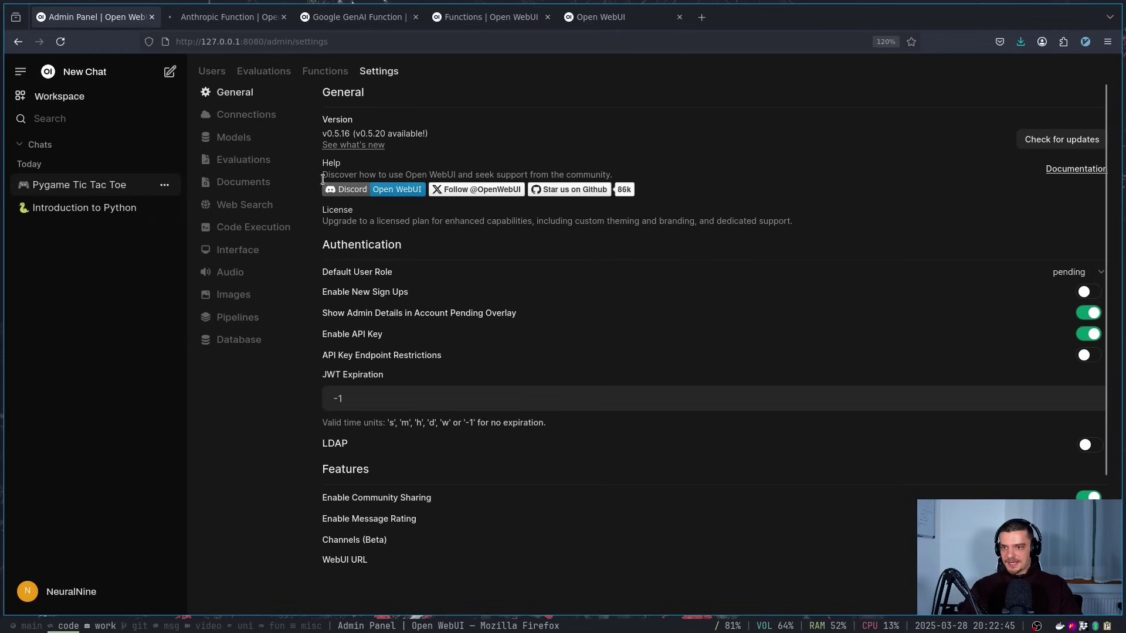
left_click(248, 232)
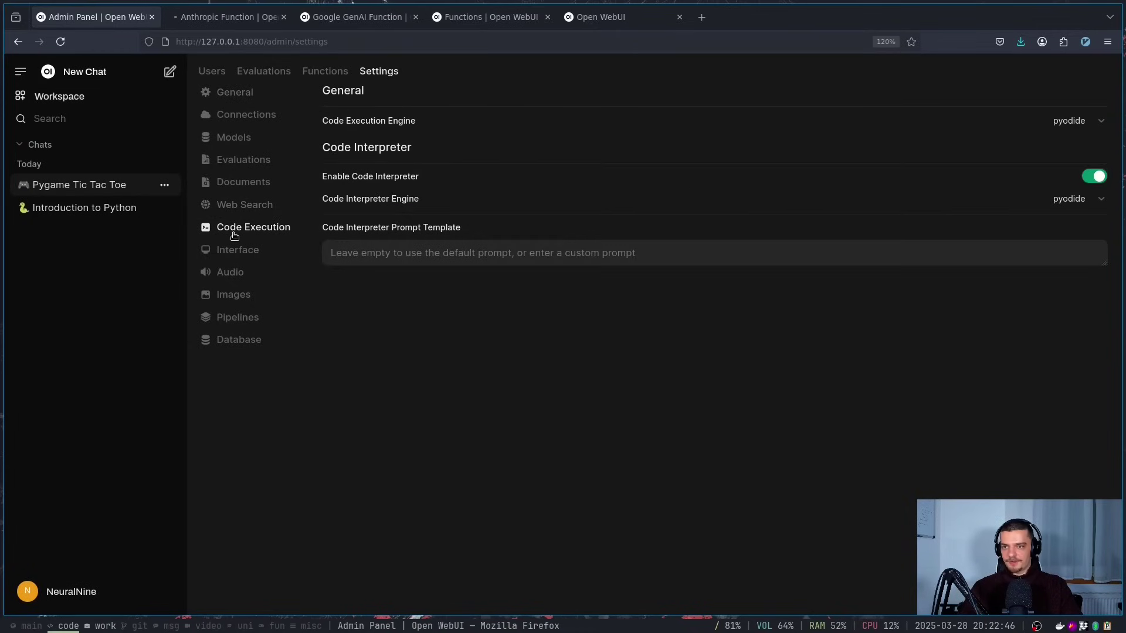
left_click(245, 187)
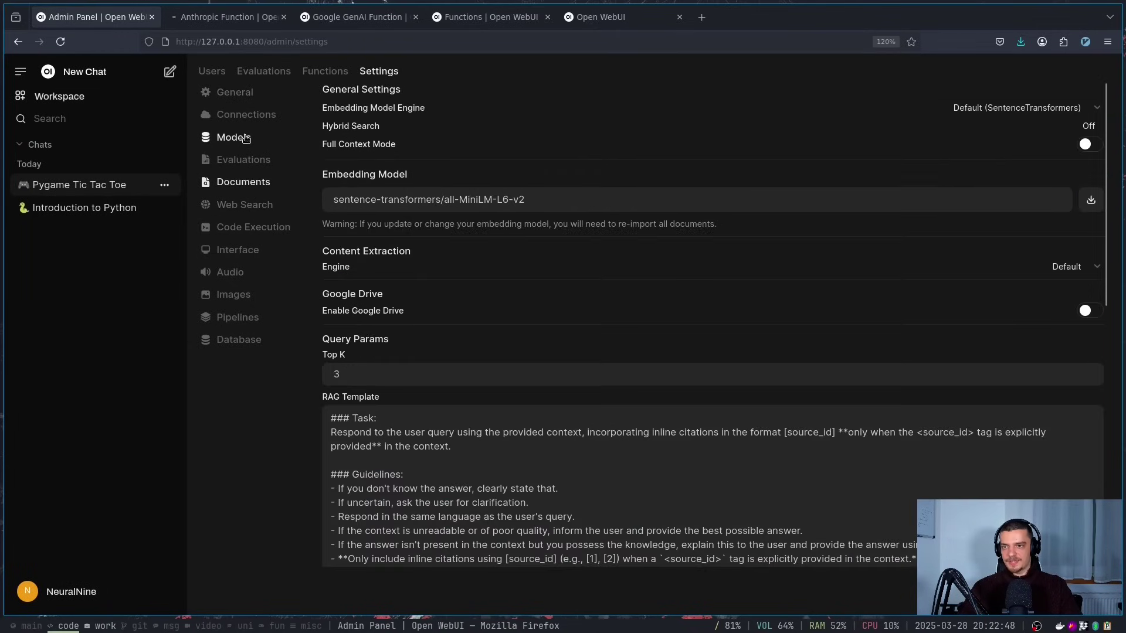
left_click(223, 205)
left_click(232, 295)
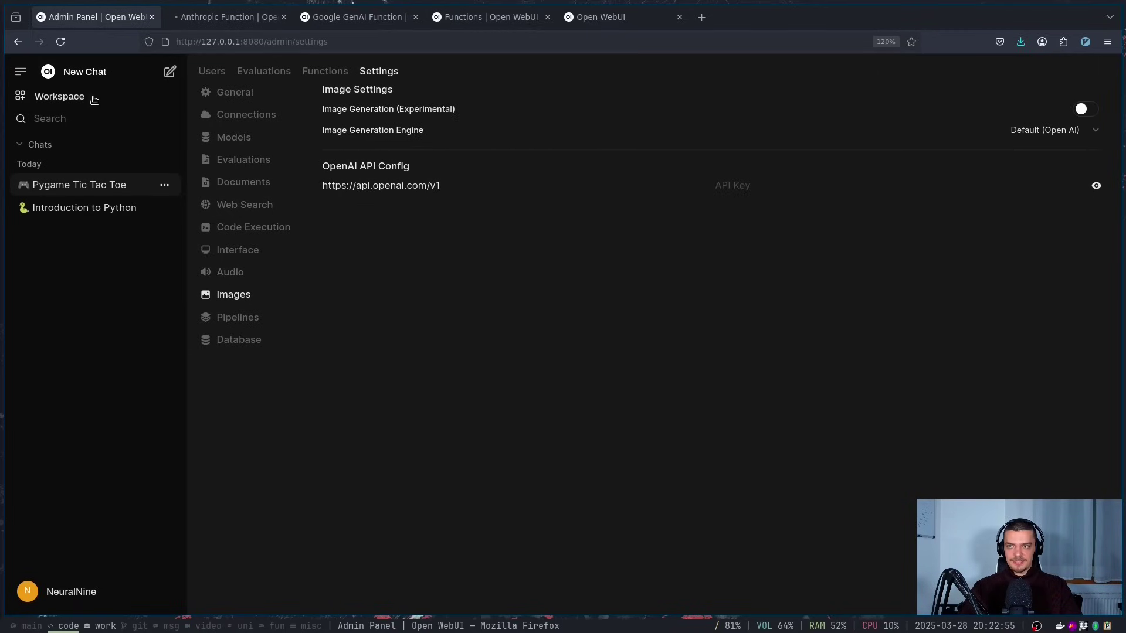
left_click(92, 73)
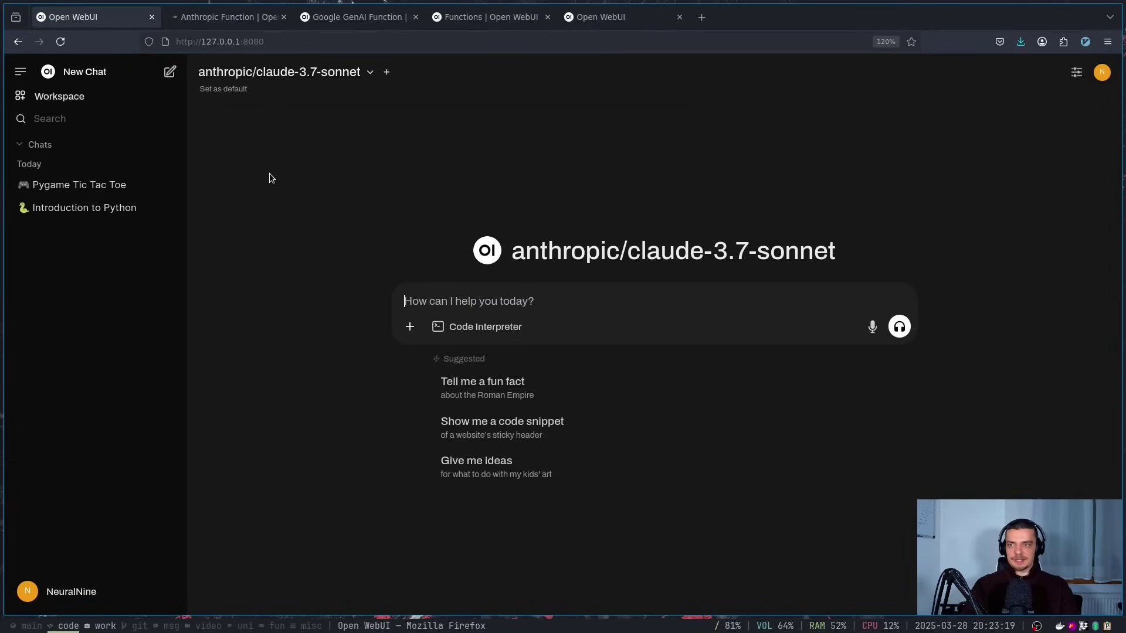
left_click(410, 327)
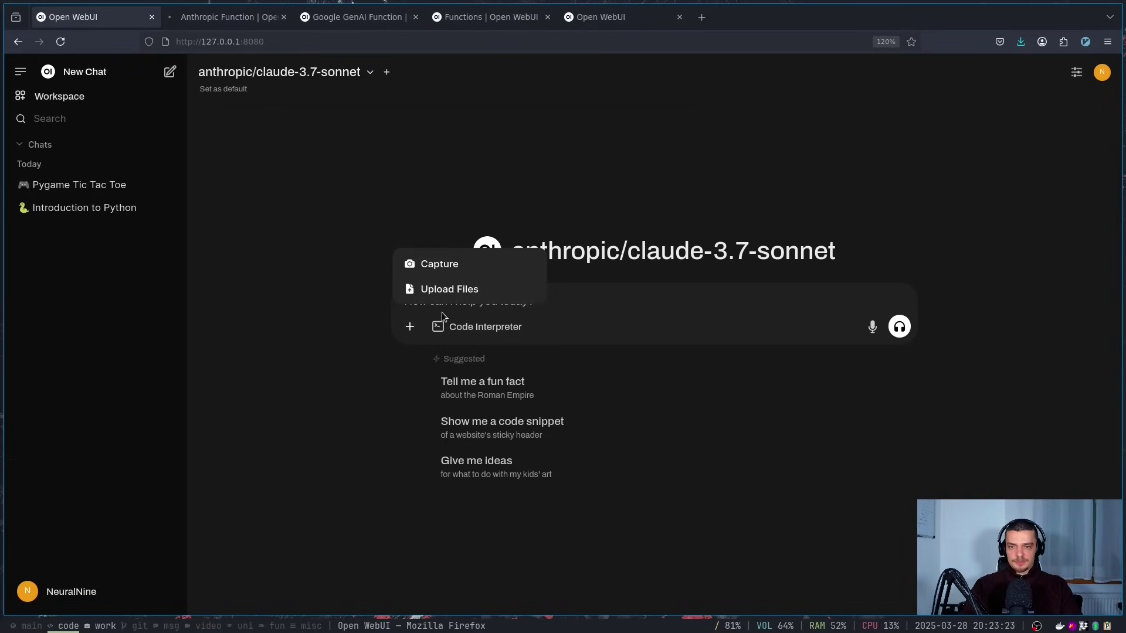
left_click(945, 411)
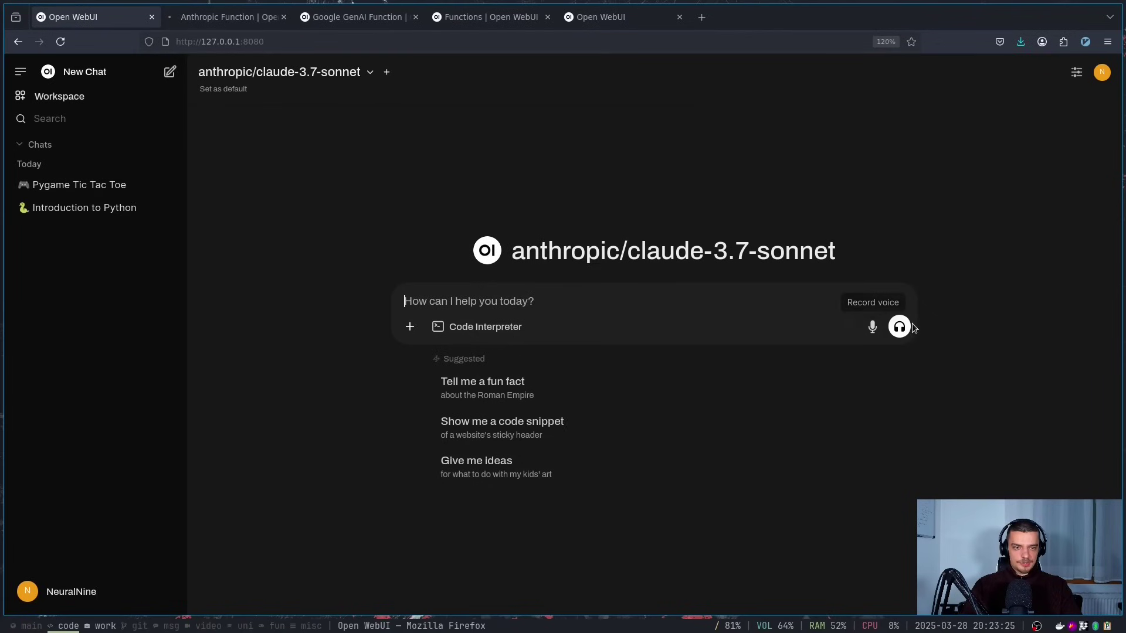